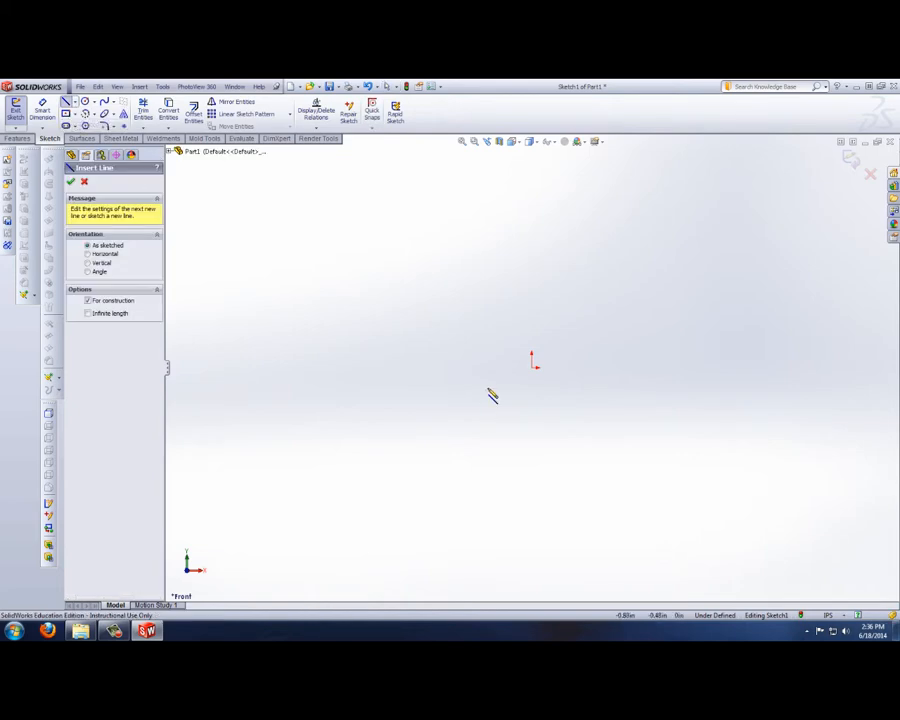
Step: Sketch a horizontal construction line through the origin and give it infinite length
{"action": "left_click", "coordinate": [532, 362]}
{"action": "left_click", "coordinate": [392, 367]}
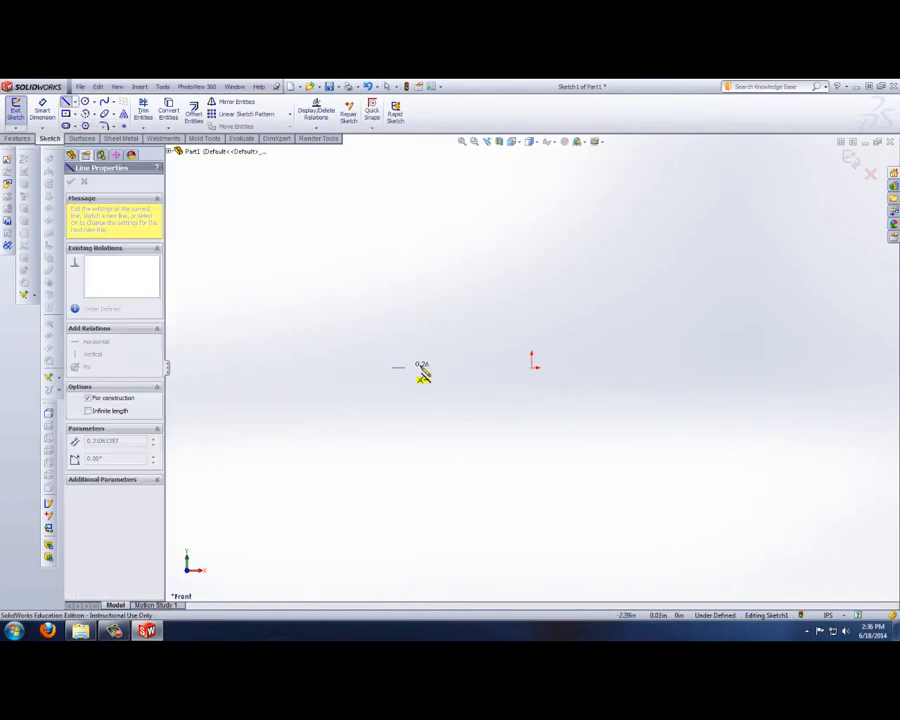
{"action": "left_click", "coordinate": [616, 367]}
{"action": "right_click", "coordinate": [604, 426]}
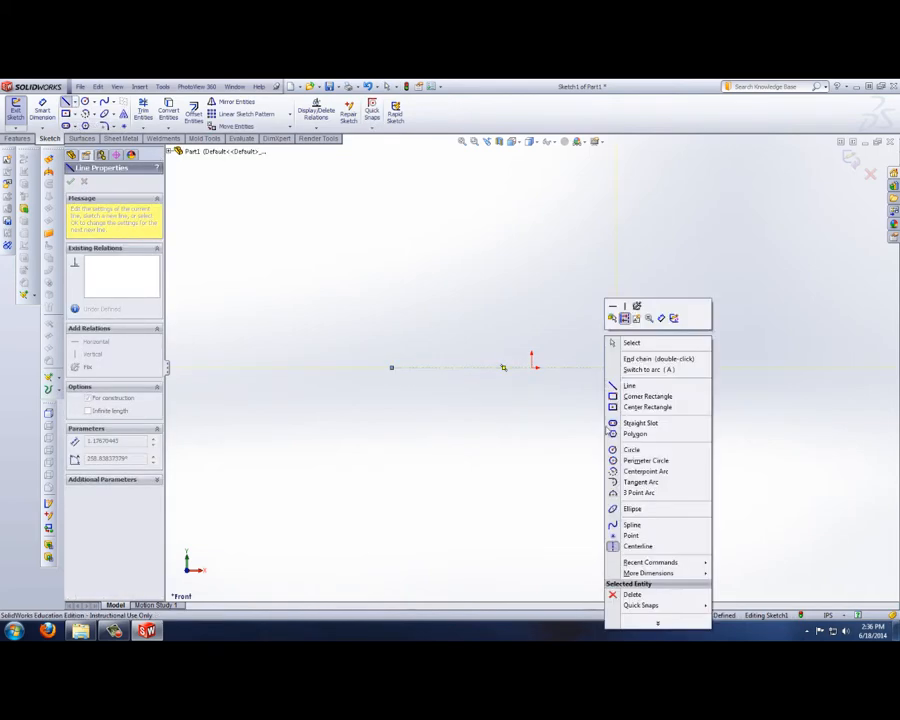
{"action": "left_click", "coordinate": [624, 340]}
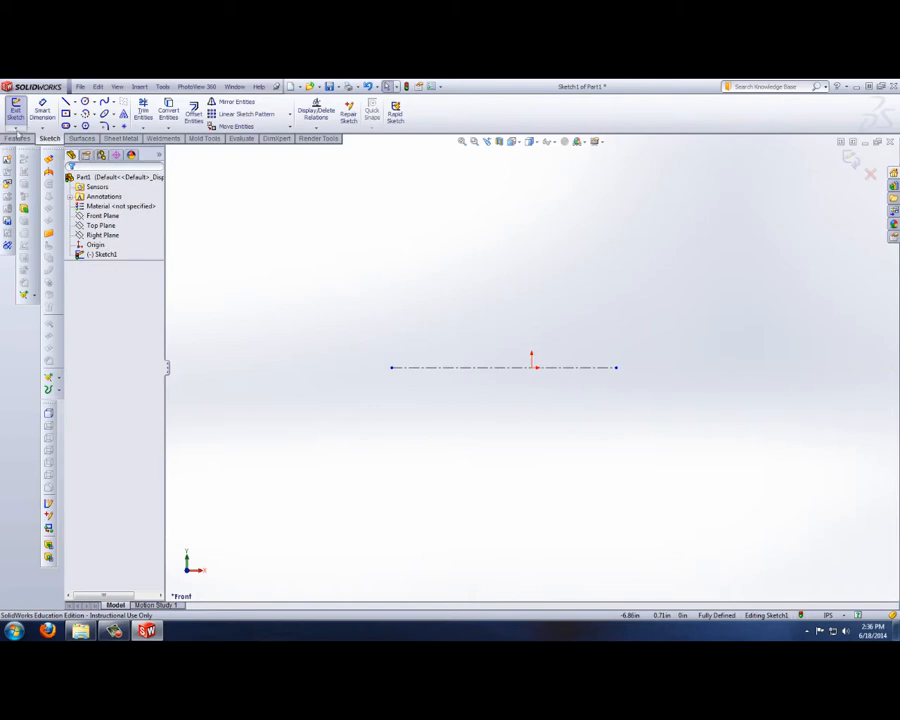
{"action": "left_click", "coordinate": [430, 368]}
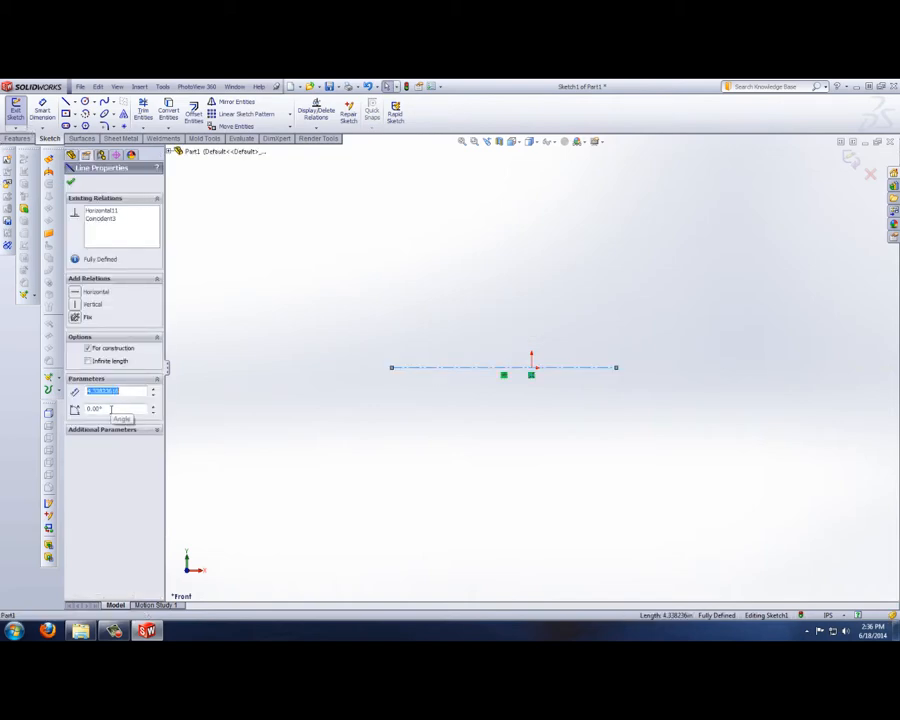
{"action": "left_click", "coordinate": [87, 361]}
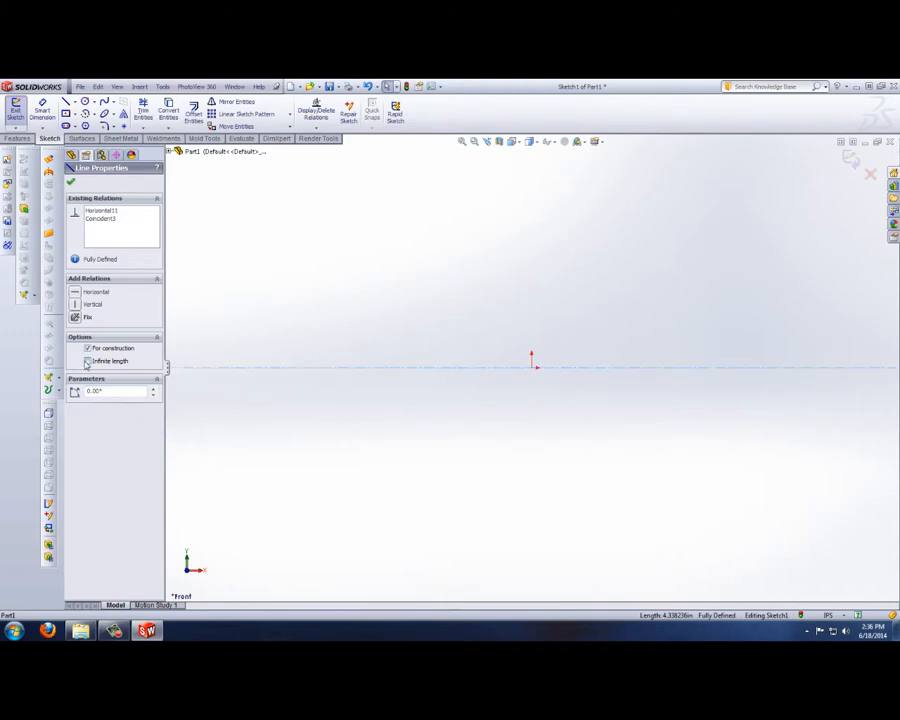
{"action": "left_click", "coordinate": [401, 449]}
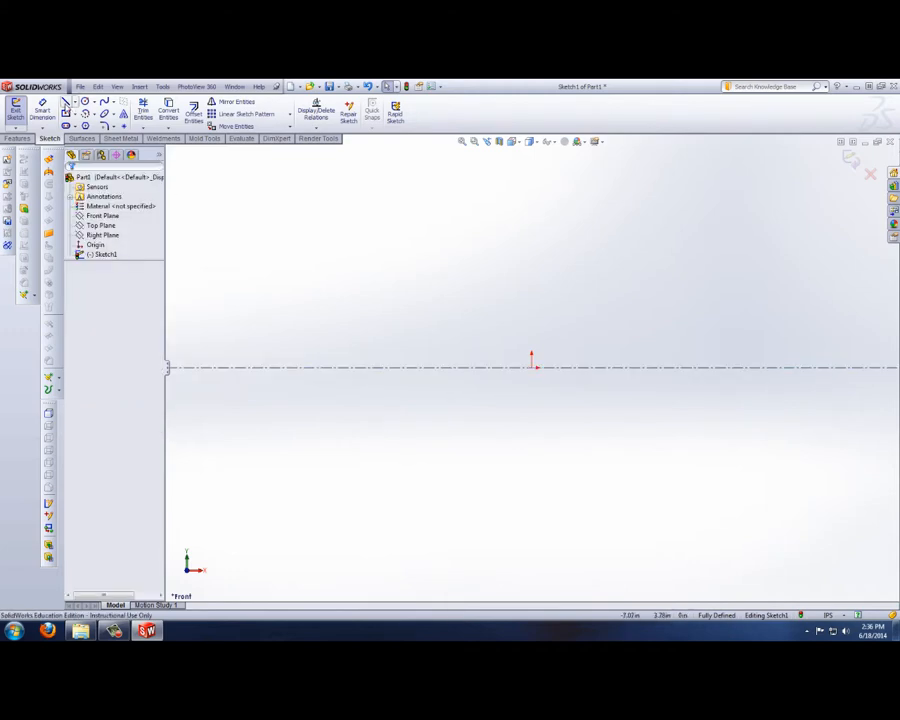
Step: Sketch an open-bottomed rectangular outer outline above the centerline, about 5.92 in wide and 2.48 in high, ending on the centerline
{"action": "left_click", "coordinate": [66, 103]}
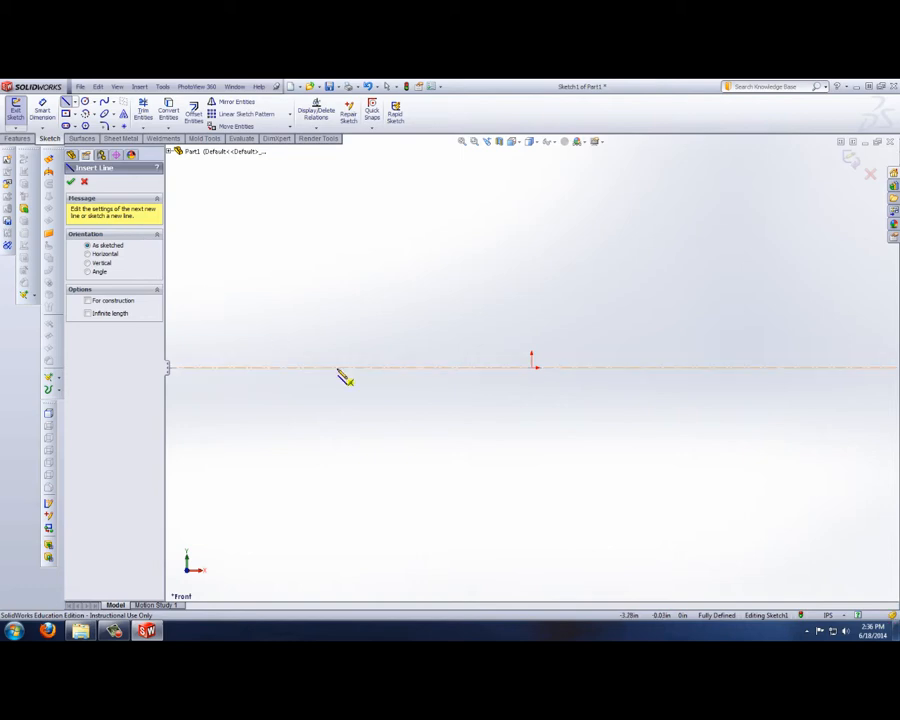
{"action": "left_click", "coordinate": [360, 368]}
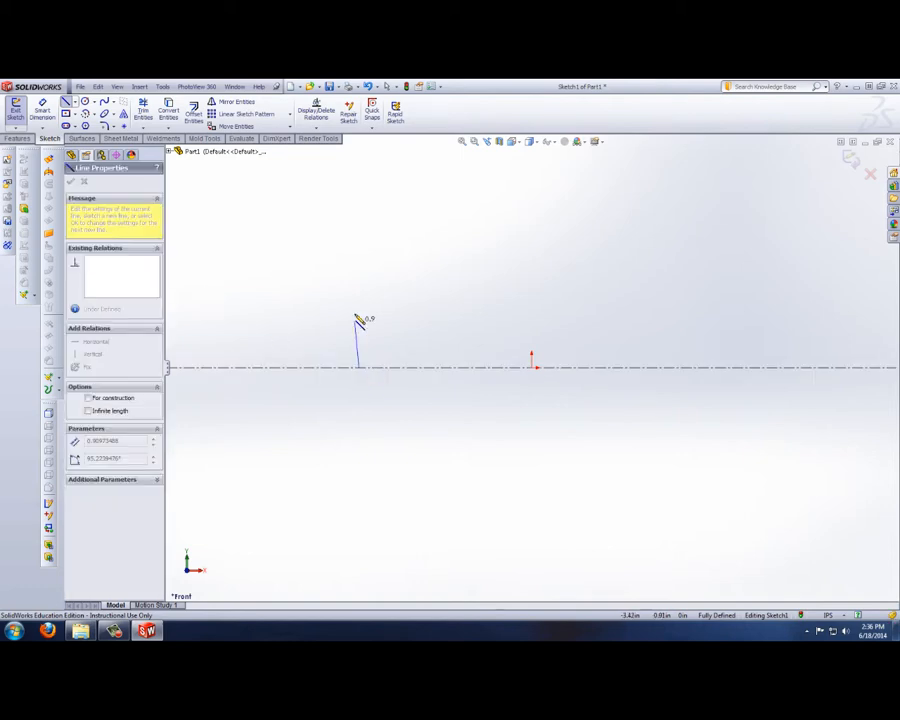
{"action": "left_click", "coordinate": [360, 240]}
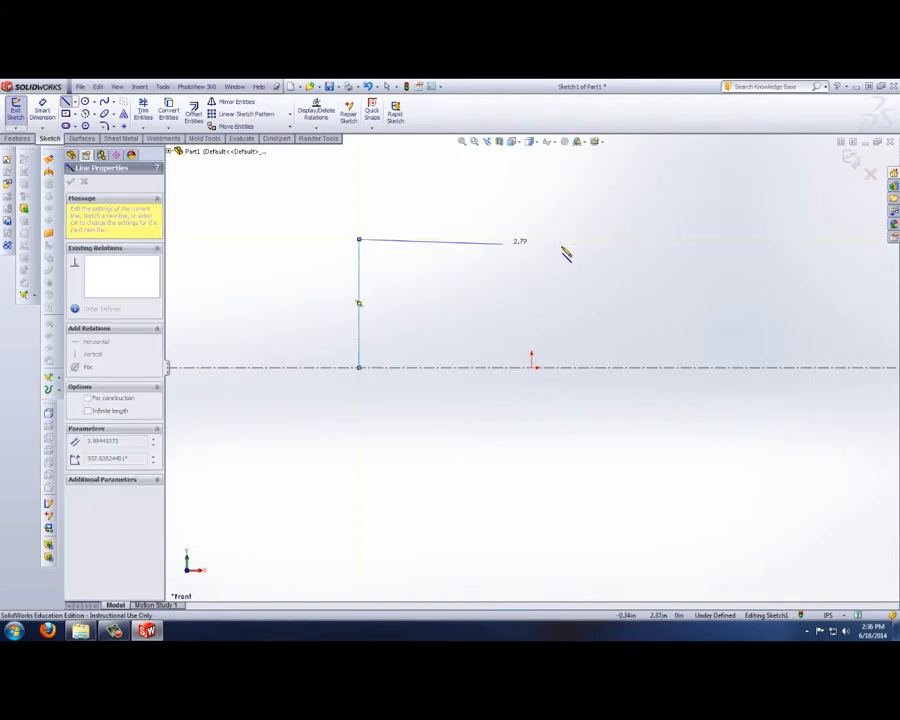
{"action": "left_click", "coordinate": [665, 239]}
{"action": "left_click", "coordinate": [665, 368]}
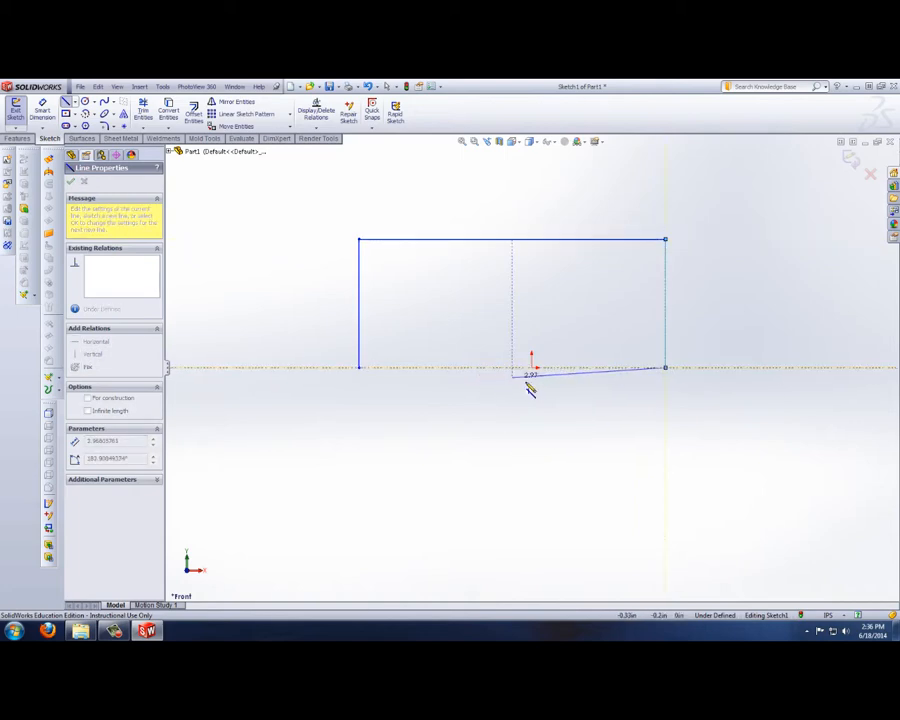
Step: Continue the lines into an inner outline about 5.29 in wide and 2.21 in high, closing the thin-walled profile along the centerline
{"action": "left_click", "coordinate": [653, 367]}
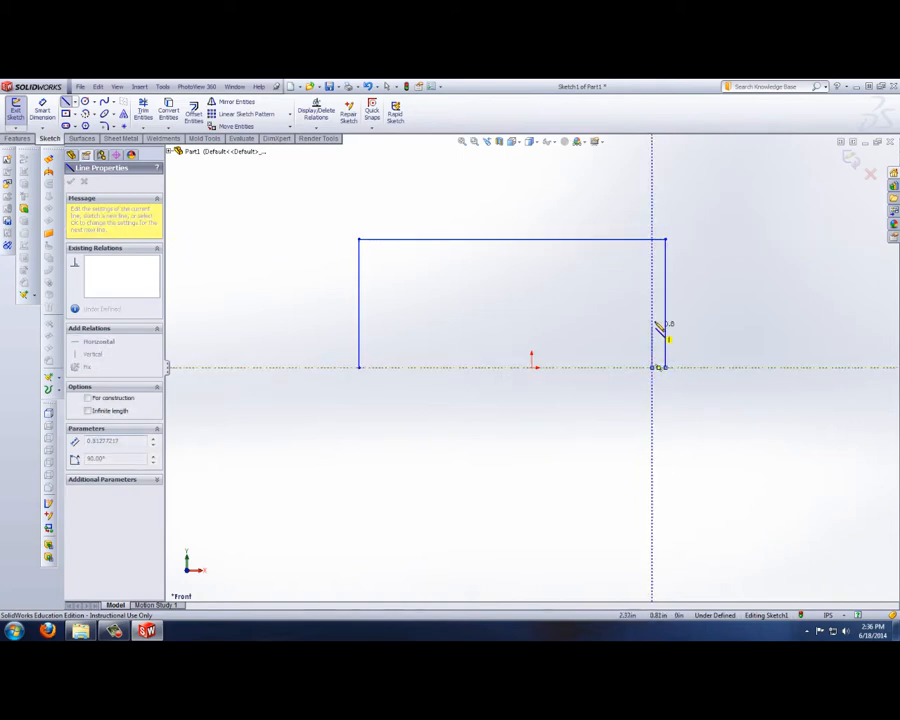
{"action": "left_click", "coordinate": [652, 252]}
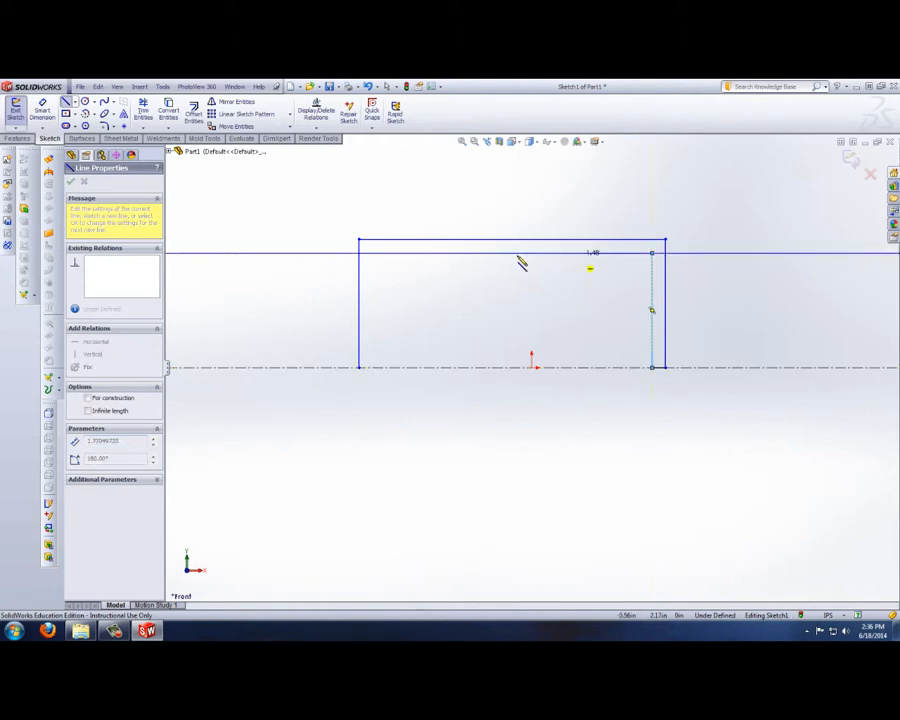
{"action": "left_click", "coordinate": [378, 252]}
{"action": "left_click", "coordinate": [379, 368]}
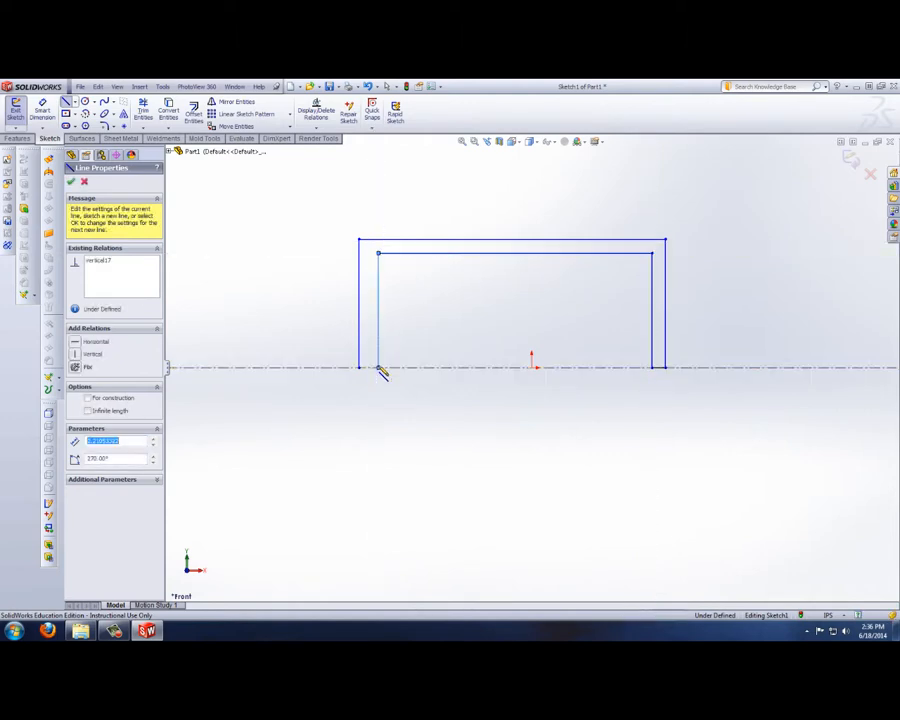
{"action": "left_click", "coordinate": [360, 368]}
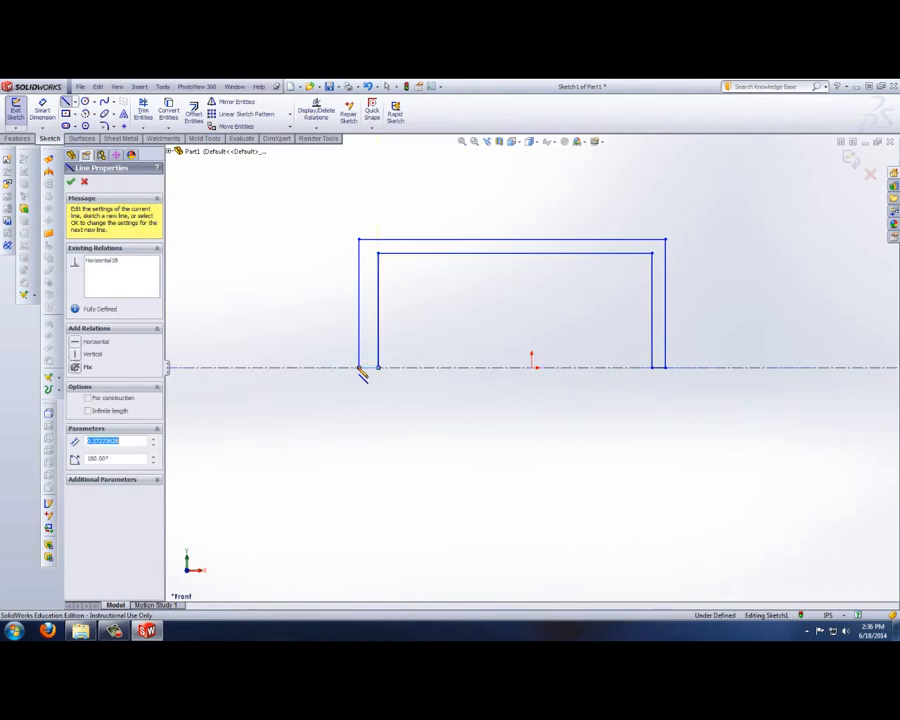
{"action": "right_click", "coordinate": [486, 332]}
{"action": "left_click", "coordinate": [544, 373]}
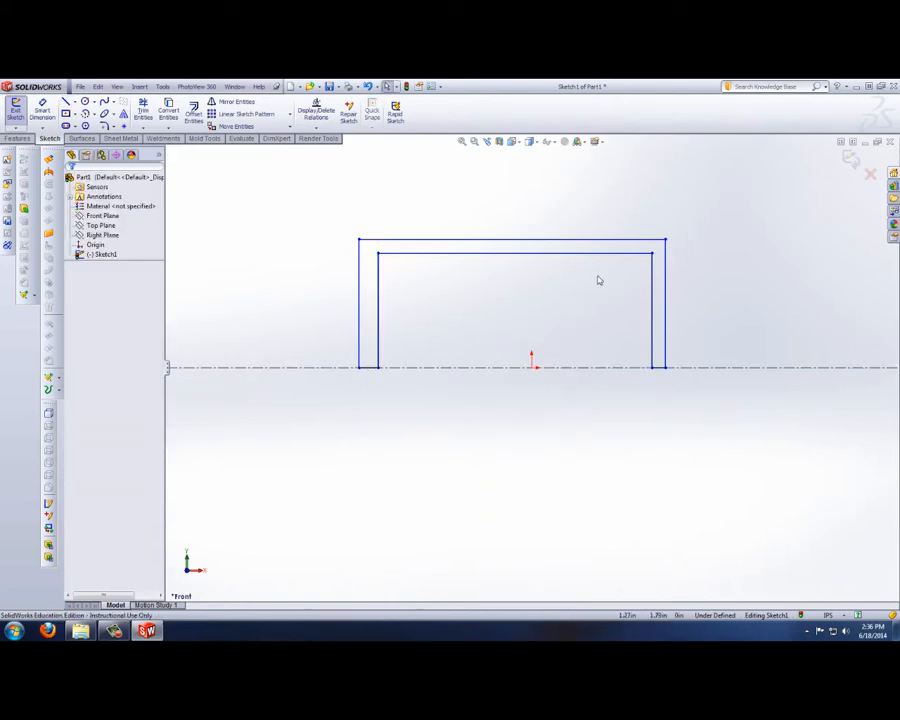
Step: Dimension the length of the inner horizontal line as 5 in
{"action": "left_click", "coordinate": [42, 110]}
{"action": "left_click", "coordinate": [542, 256]}
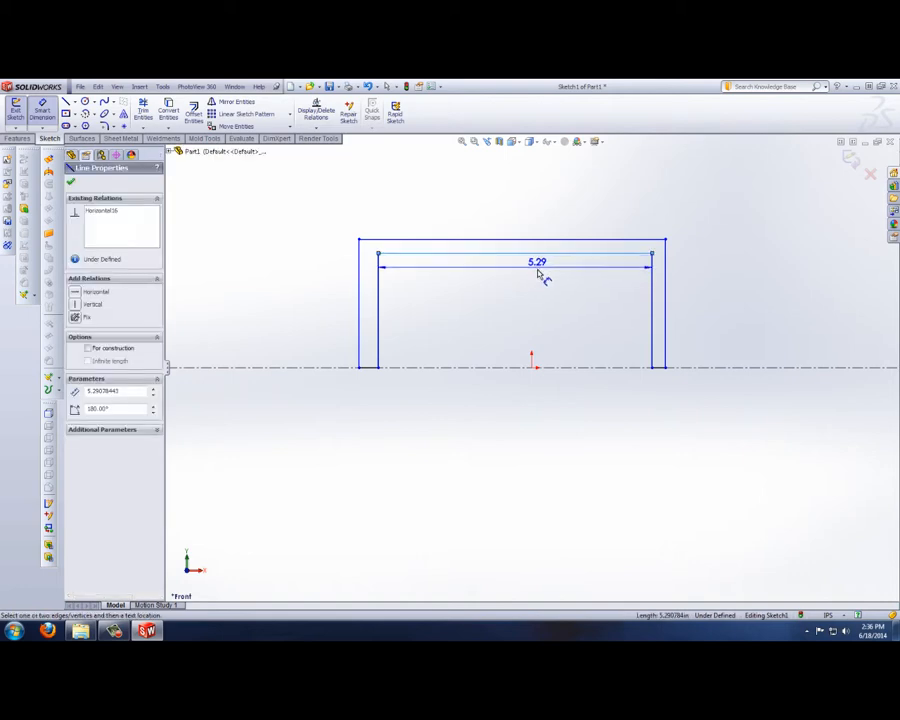
{"action": "left_click", "coordinate": [542, 275]}
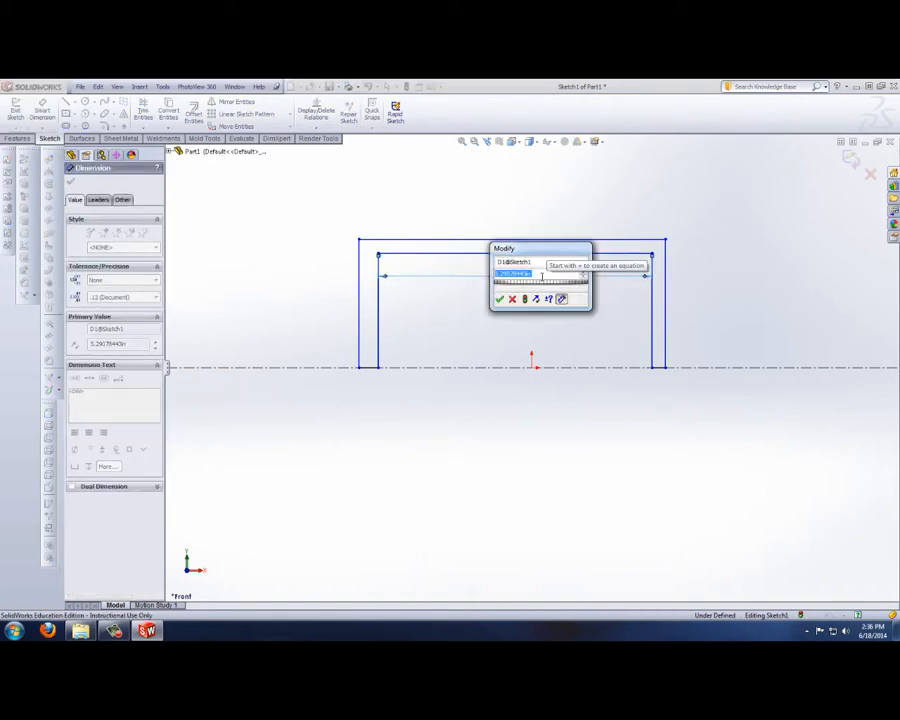
{"action": "type", "text": "5"}
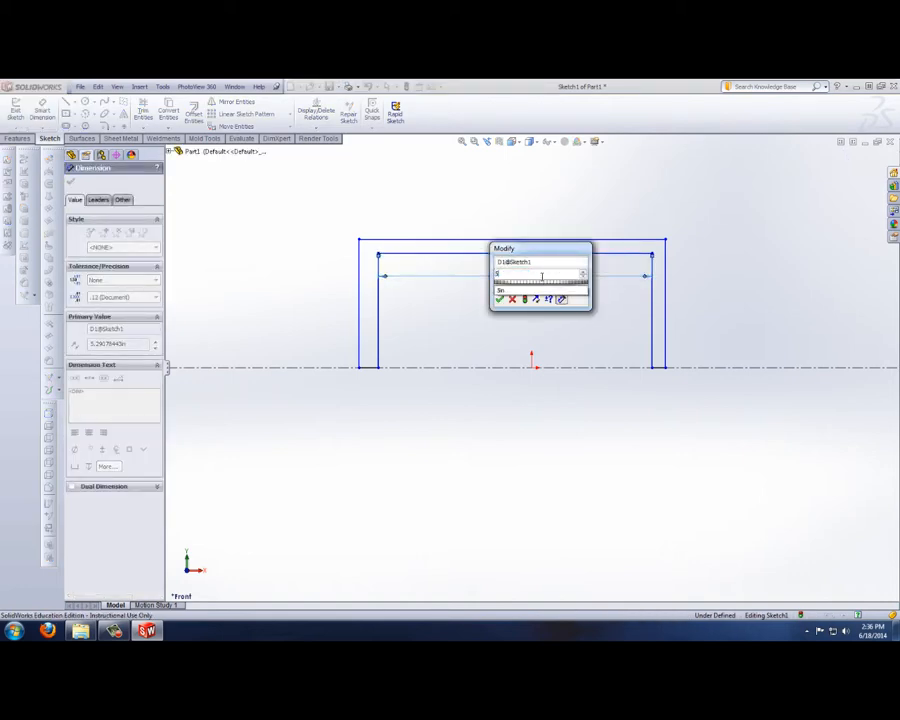
{"action": "key", "text": "Return"}
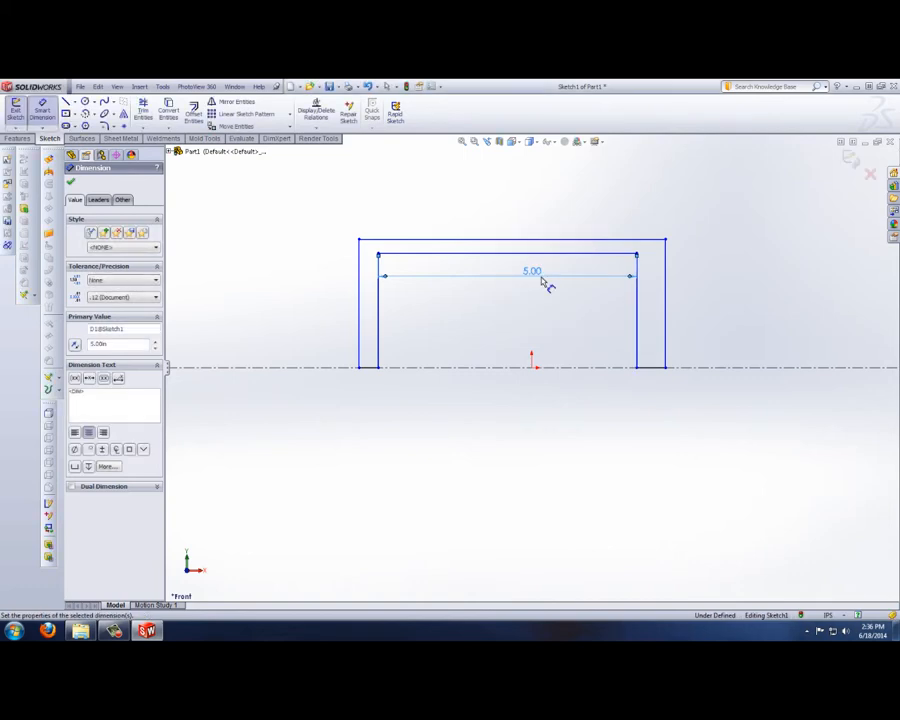
Step: Dimension the thickness of the profile's right wall as 0.1 in along the centerline
{"action": "left_click", "coordinate": [657, 368]}
{"action": "left_click", "coordinate": [660, 398]}
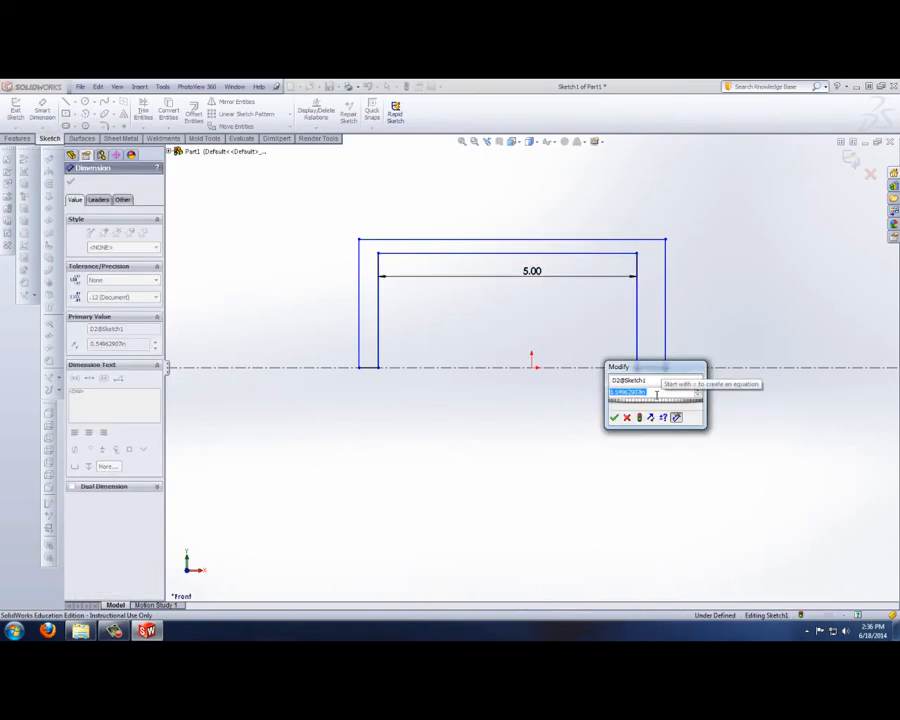
{"action": "type", "text": ".1"}
{"action": "key", "text": "Return"}
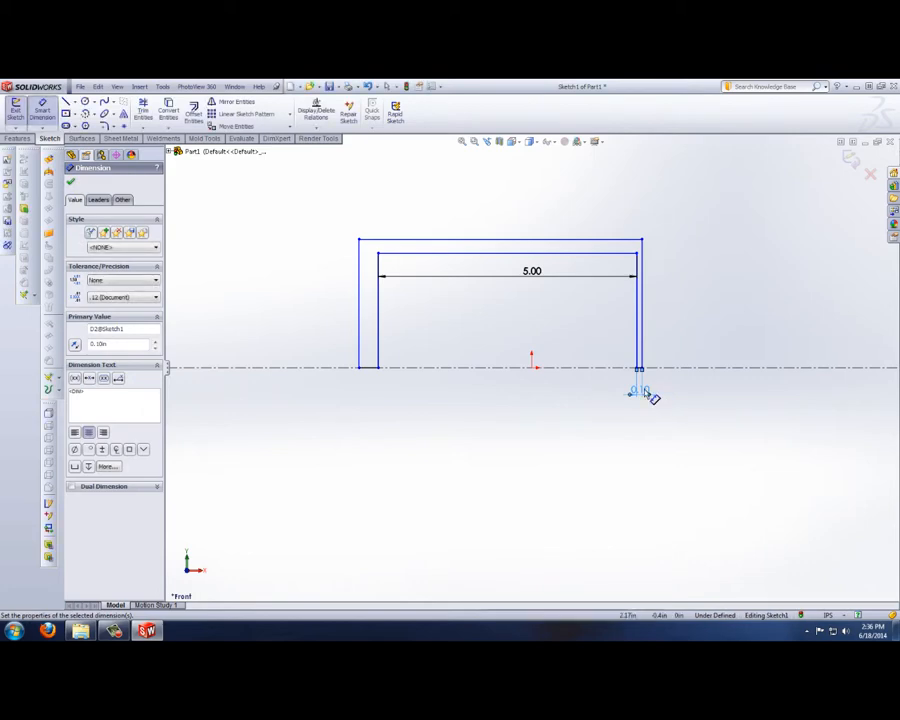
Step: Dimension the thickness of the profile's top wall as 0.1 in
{"action": "left_click", "coordinate": [605, 241]}
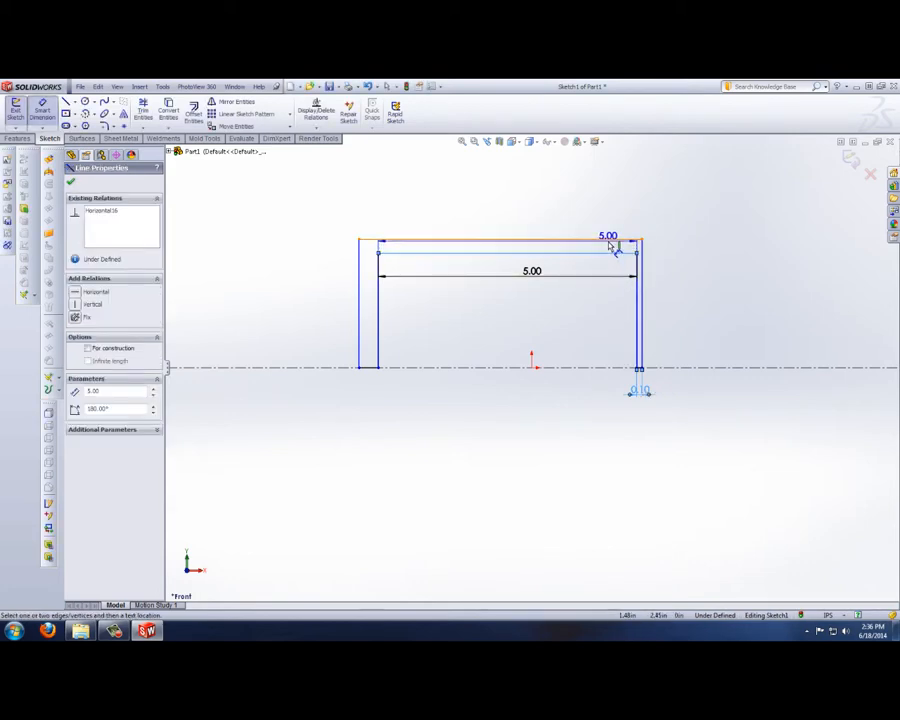
{"action": "left_click", "coordinate": [630, 252]}
{"action": "left_click", "coordinate": [693, 245]}
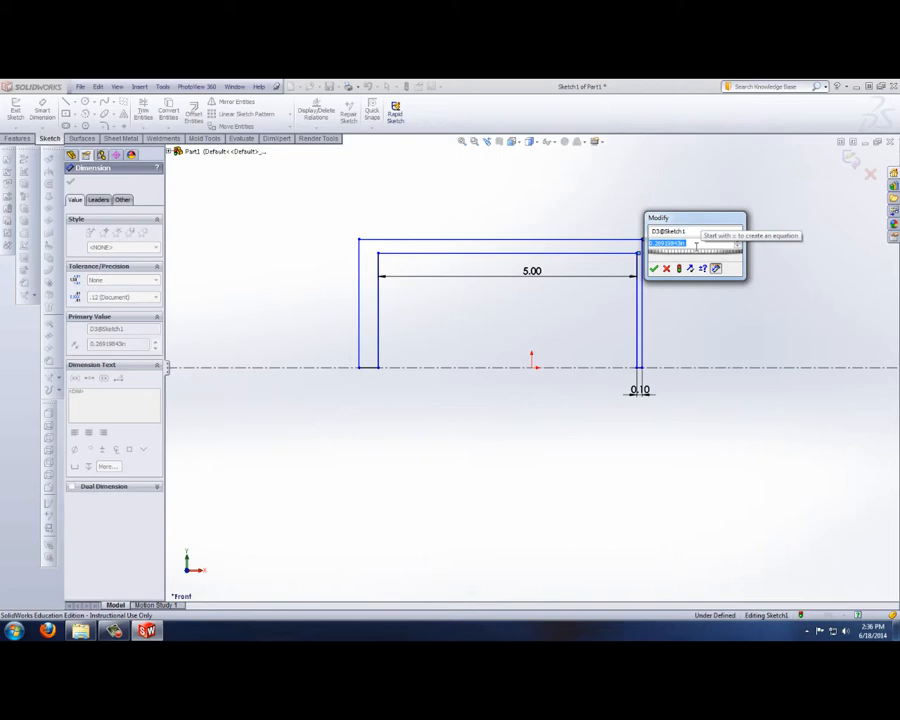
{"action": "type", "text": ".1"}
{"action": "key", "text": "Return"}
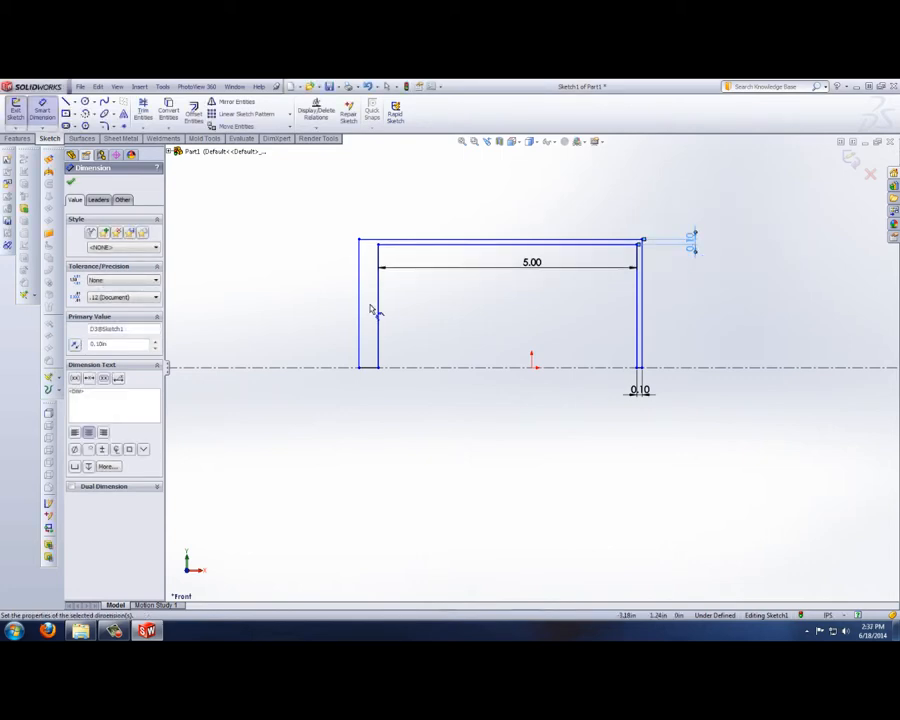
Step: Dimension the distance between the inner and outer vertical lines of the left wall as 0.1 in
{"action": "left_click", "coordinate": [378, 313]}
{"action": "left_click", "coordinate": [358, 308]}
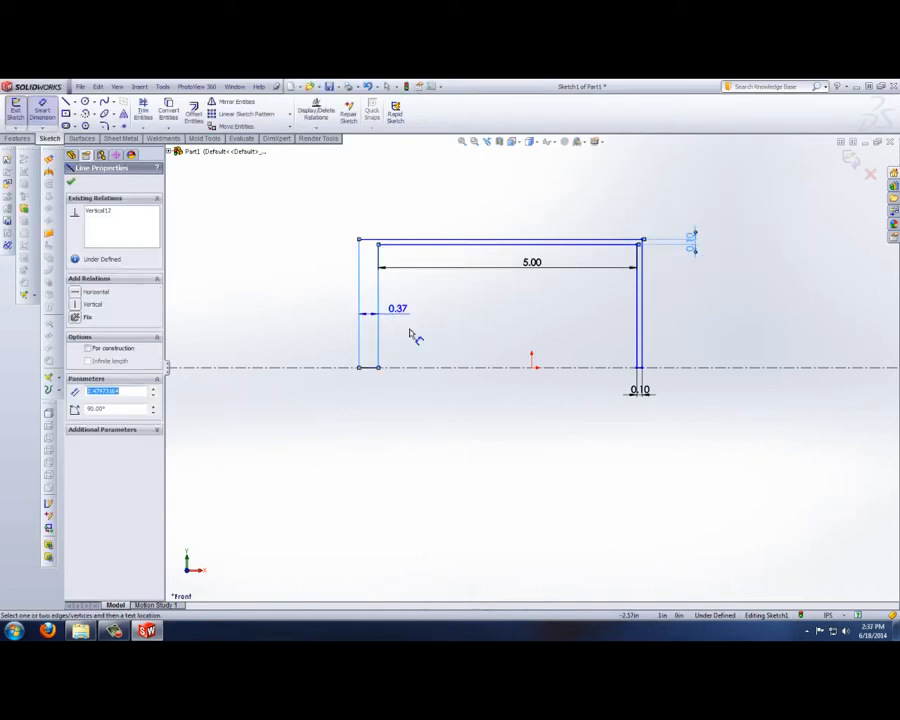
{"action": "left_click", "coordinate": [425, 405]}
{"action": "type", "text": ".1"}
{"action": "key", "text": "Return"}
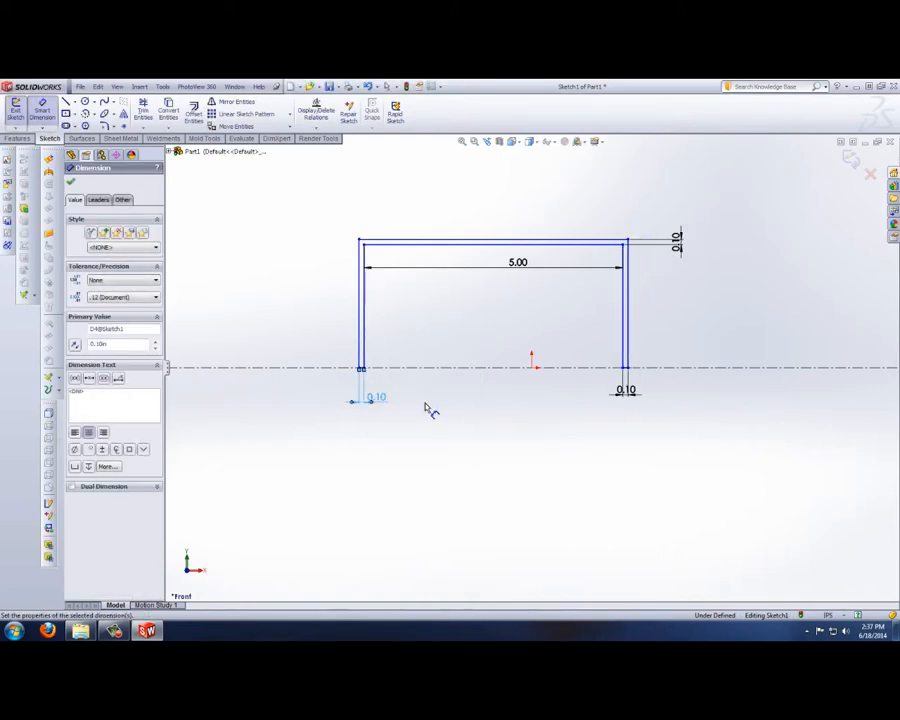
Step: Dimension the height of the right wall's inner vertical line as 2.5 in
{"action": "left_click", "coordinate": [622, 332]}
{"action": "left_click", "coordinate": [605, 327]}
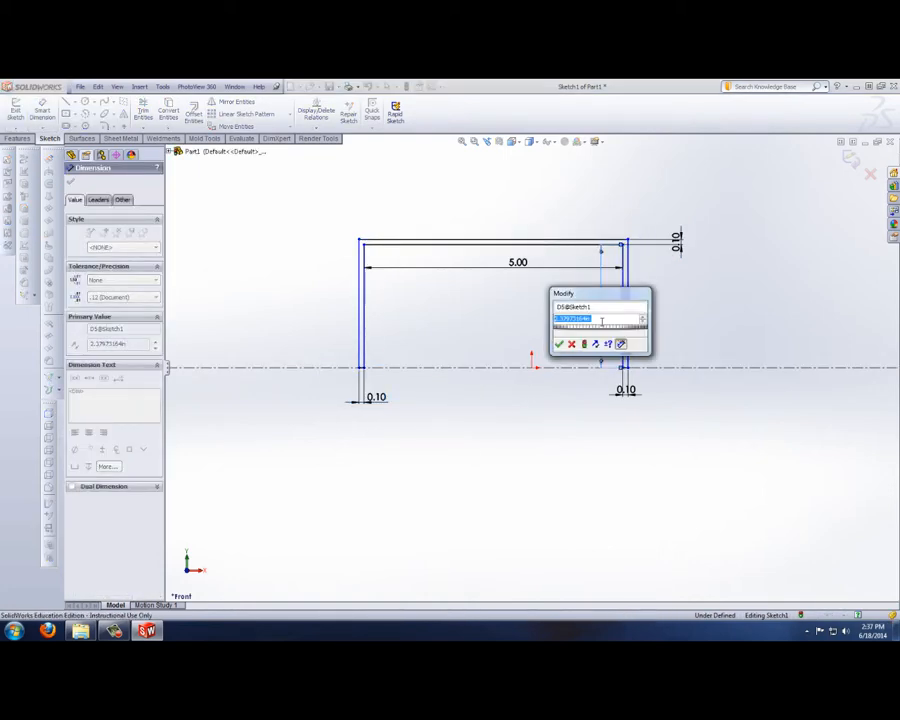
{"action": "type", "text": "2.5"}
{"action": "key", "text": "Return"}
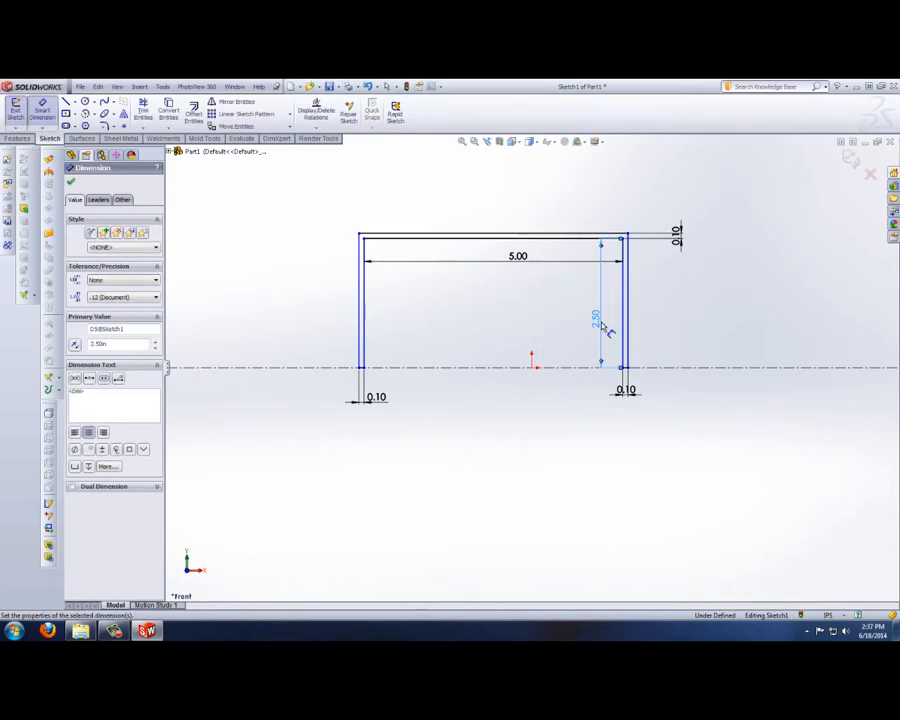
{"action": "left_click", "coordinate": [70, 185]}
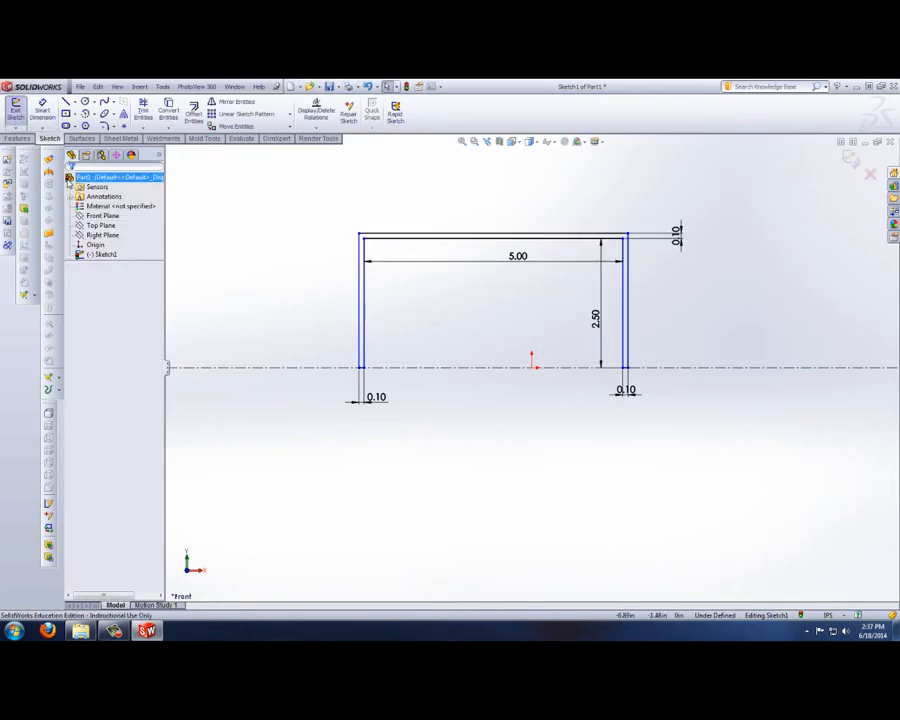
Step: Sketch a narrow rectangular rib hanging about 2.12 in down from the middle of the inner top line, stopping above the centerline
{"action": "left_click", "coordinate": [65, 102]}
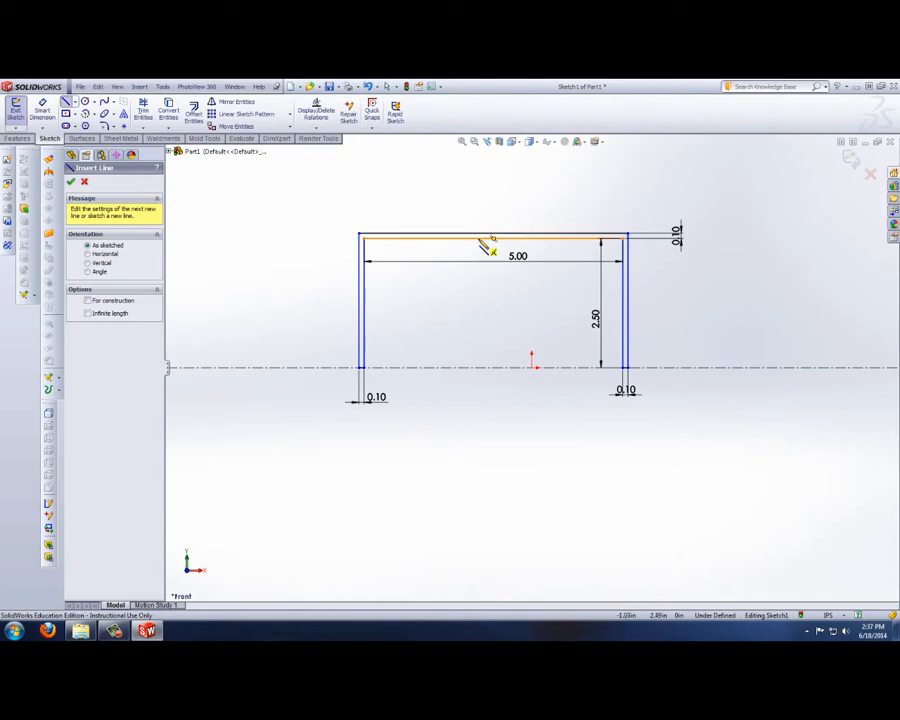
{"action": "left_click", "coordinate": [492, 238]}
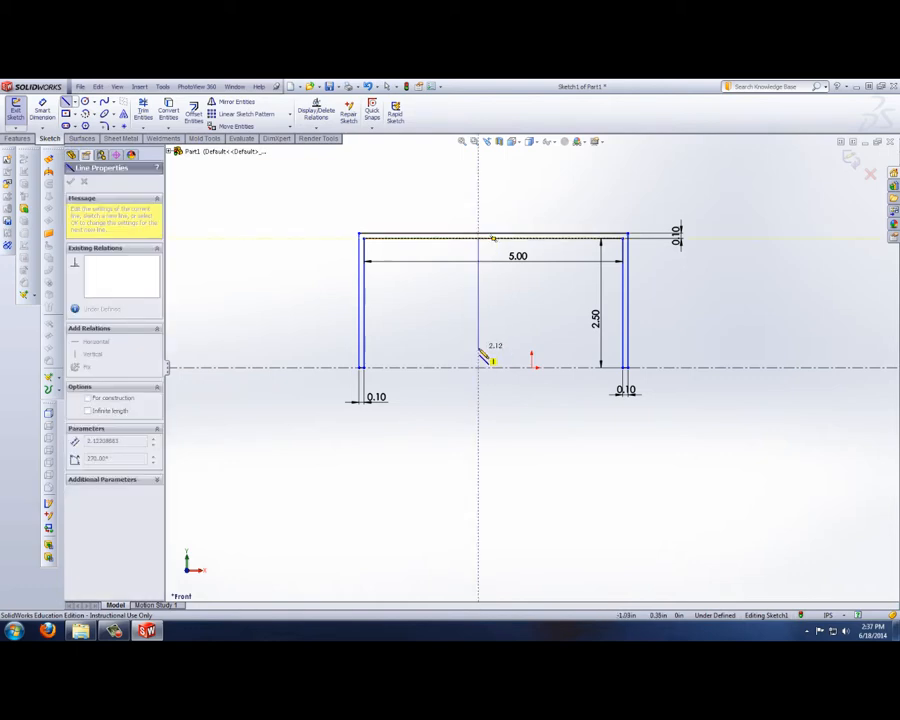
{"action": "left_click", "coordinate": [478, 348]}
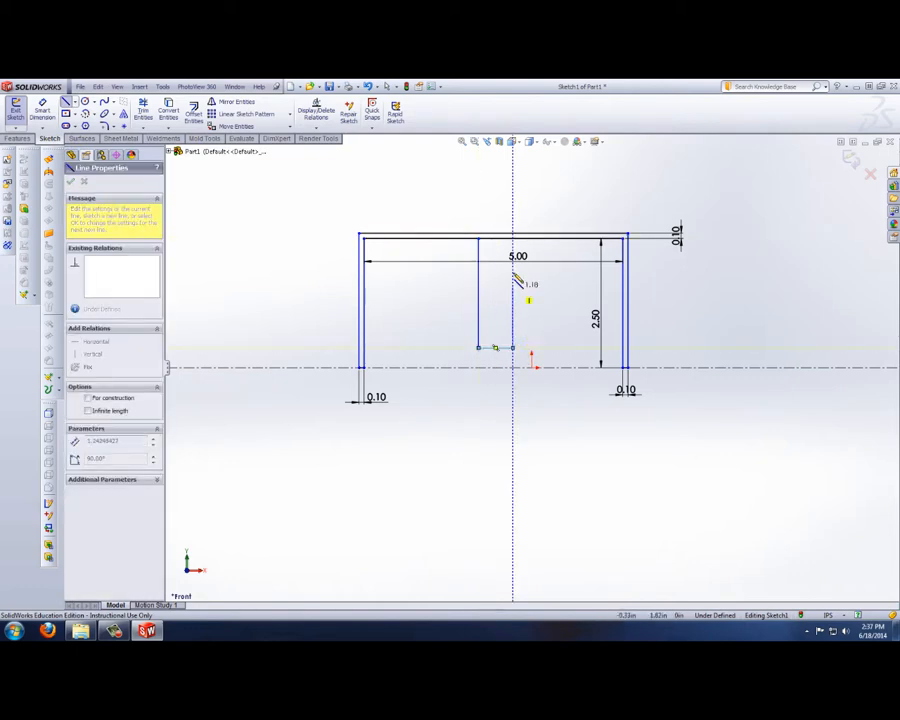
{"action": "left_click", "coordinate": [512, 348]}
{"action": "left_click", "coordinate": [512, 238]}
{"action": "right_click", "coordinate": [637, 463]}
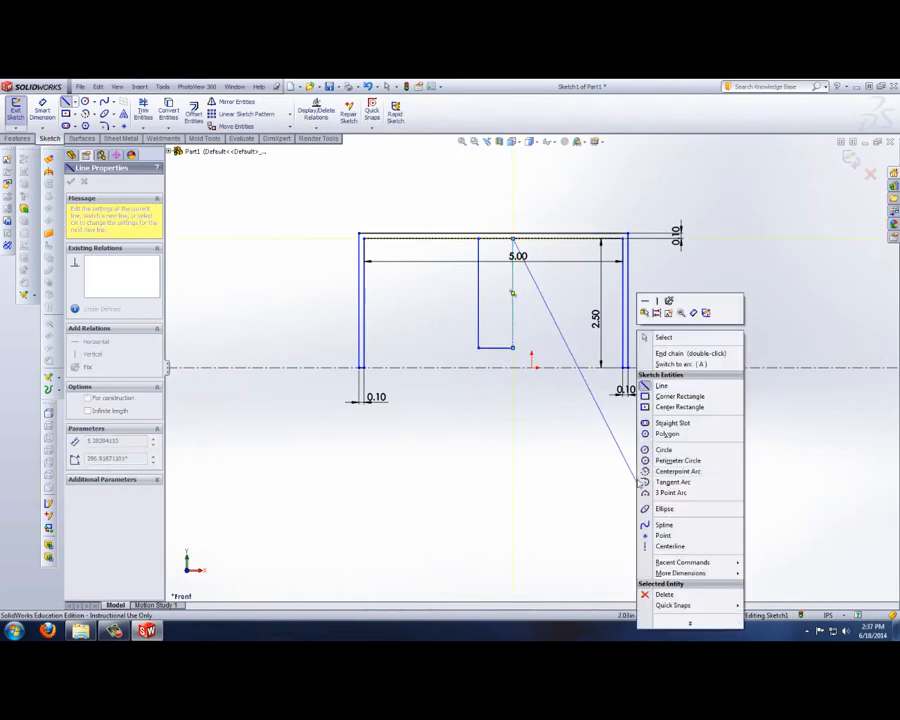
{"action": "left_click", "coordinate": [656, 336]}
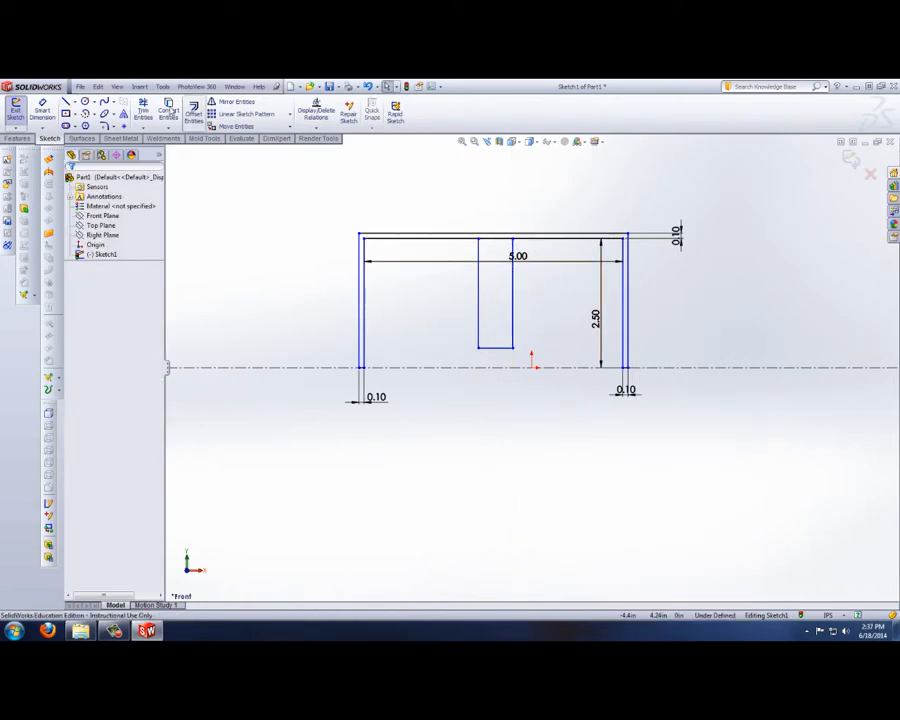
Step: Trim the inner top line between the rib's sides and move the rib's left side inward to narrow it to about 0.31 in
{"action": "left_click", "coordinate": [143, 112]}
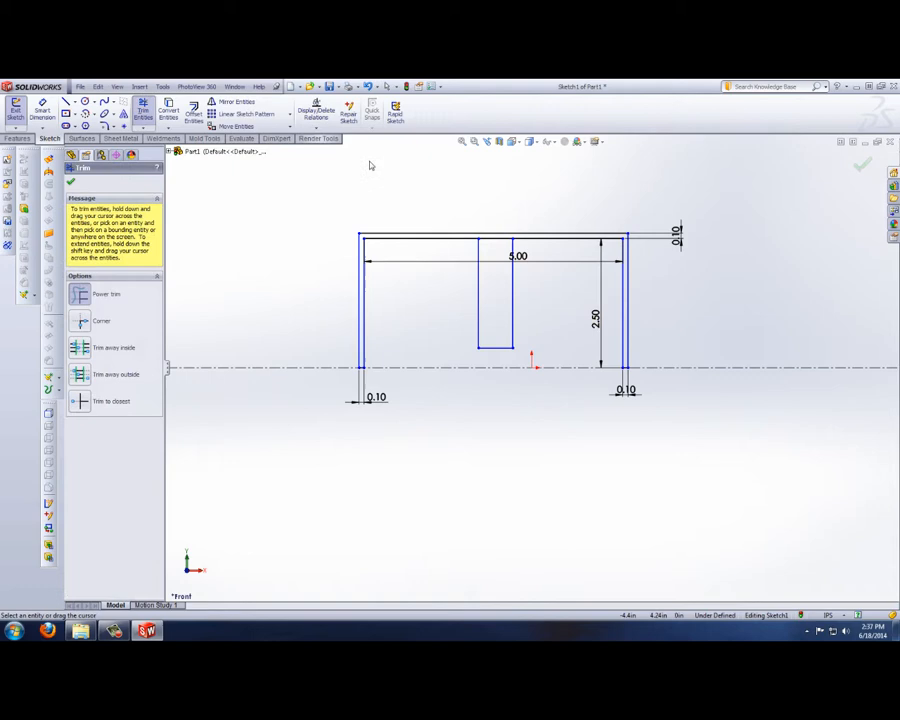
{"action": "right_click", "coordinate": [497, 241]}
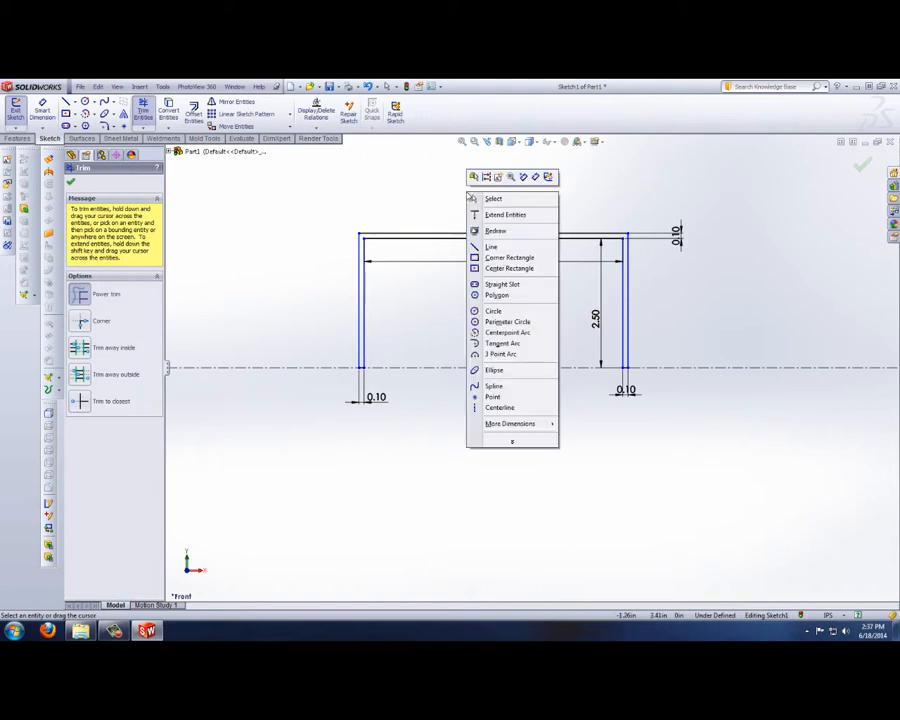
{"action": "left_click", "coordinate": [482, 196]}
{"action": "left_click", "coordinate": [478, 240]}
{"action": "left_click_drag", "start_coordinate": [478, 240], "coordinate": [500, 240]}
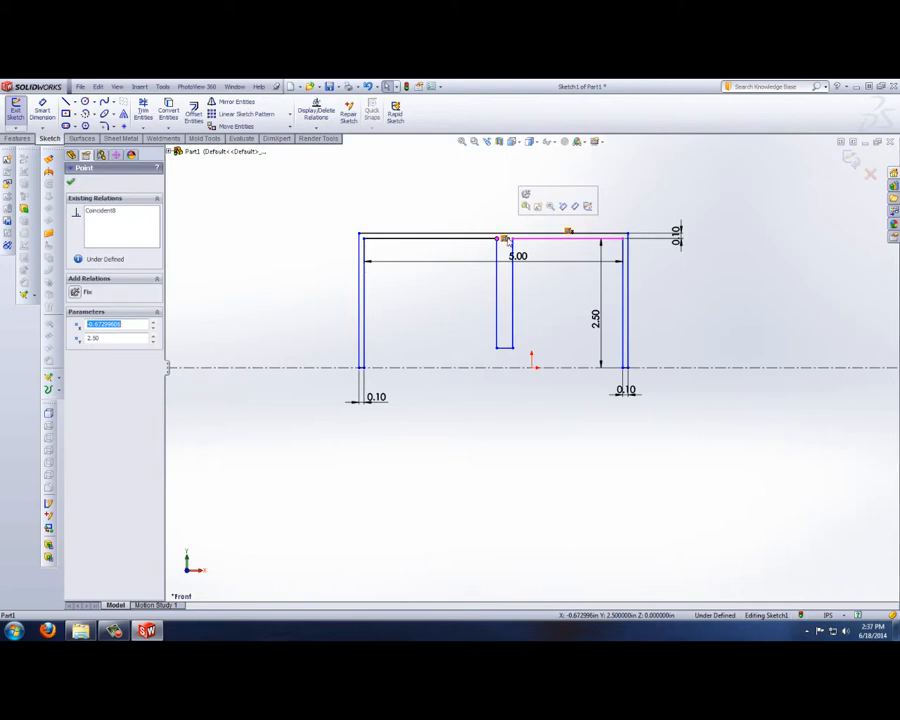
{"action": "left_click", "coordinate": [506, 468]}
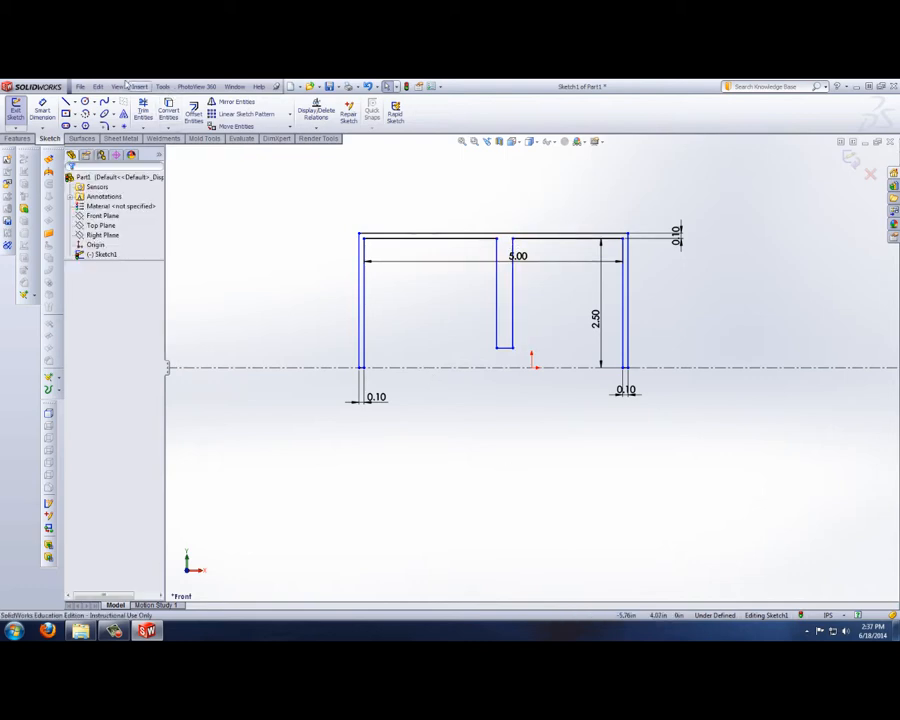
Step: Dimension the width between the rib's two vertical lines as 0.1 in
{"action": "left_click", "coordinate": [498, 316]}
{"action": "left_click", "coordinate": [514, 315]}
{"action": "left_click", "coordinate": [521, 389]}
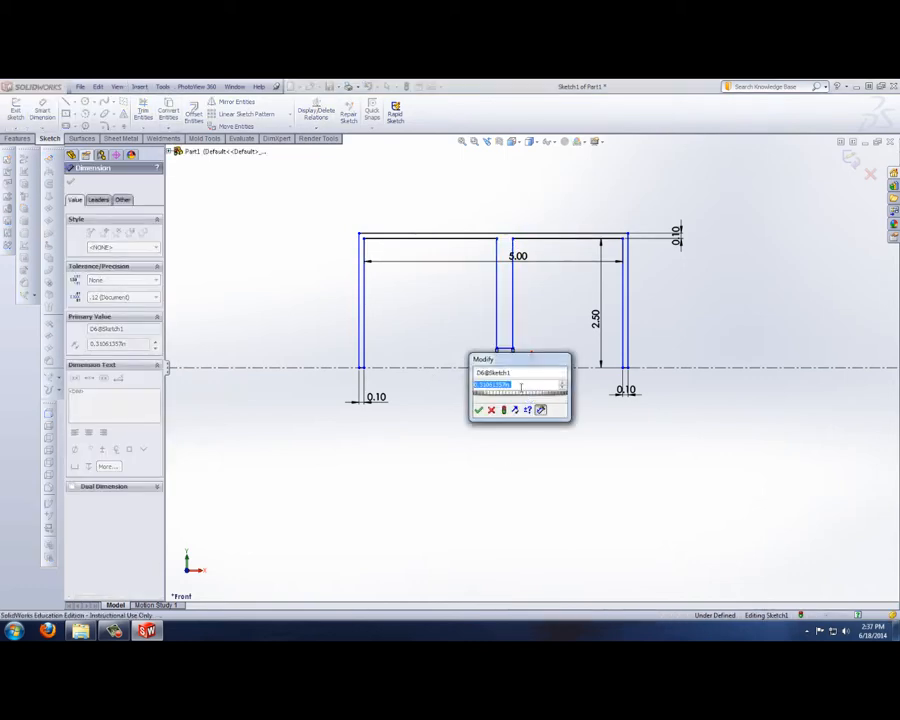
{"action": "type", "text": ".1"}
{"action": "key", "text": "Return"}
{"action": "right_click", "coordinate": [521, 393]}
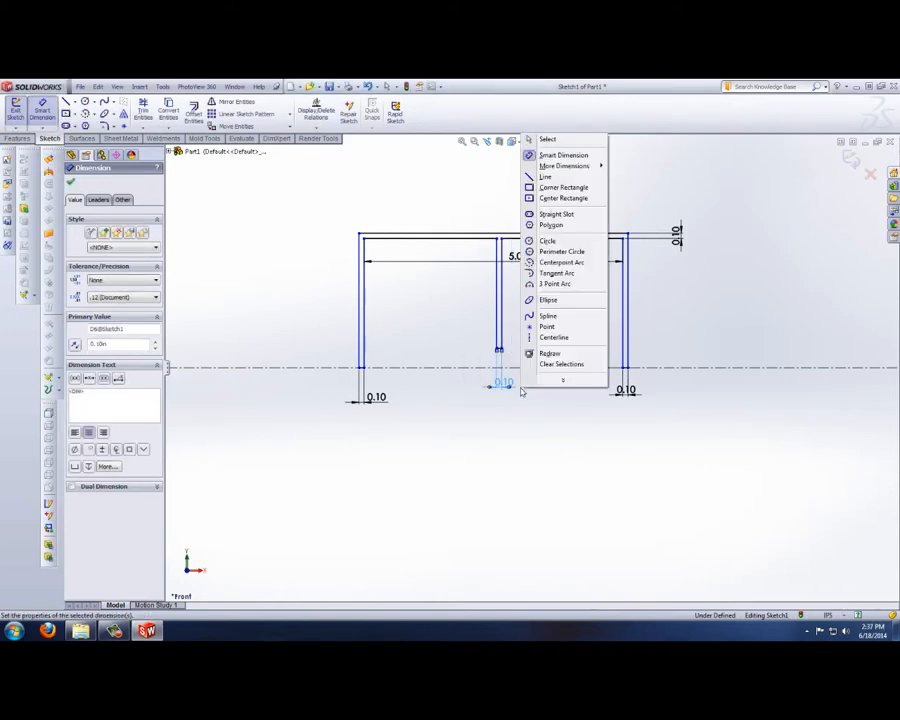
{"action": "left_click", "coordinate": [526, 138]}
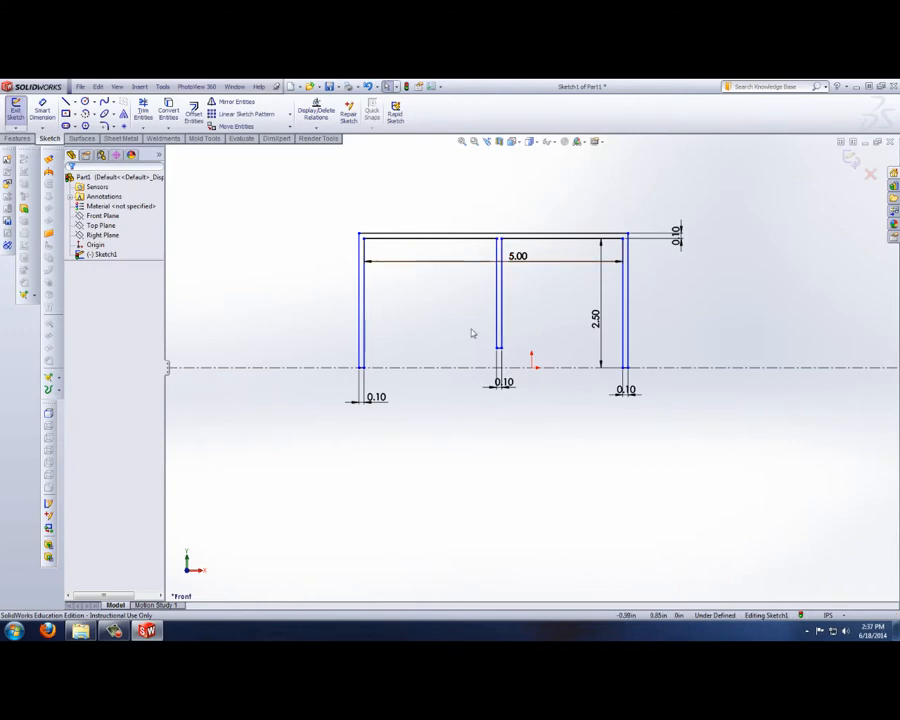
Step: Make the inner top line segments on either side of the rib equal in length
{"action": "left_click", "coordinate": [487, 238]}
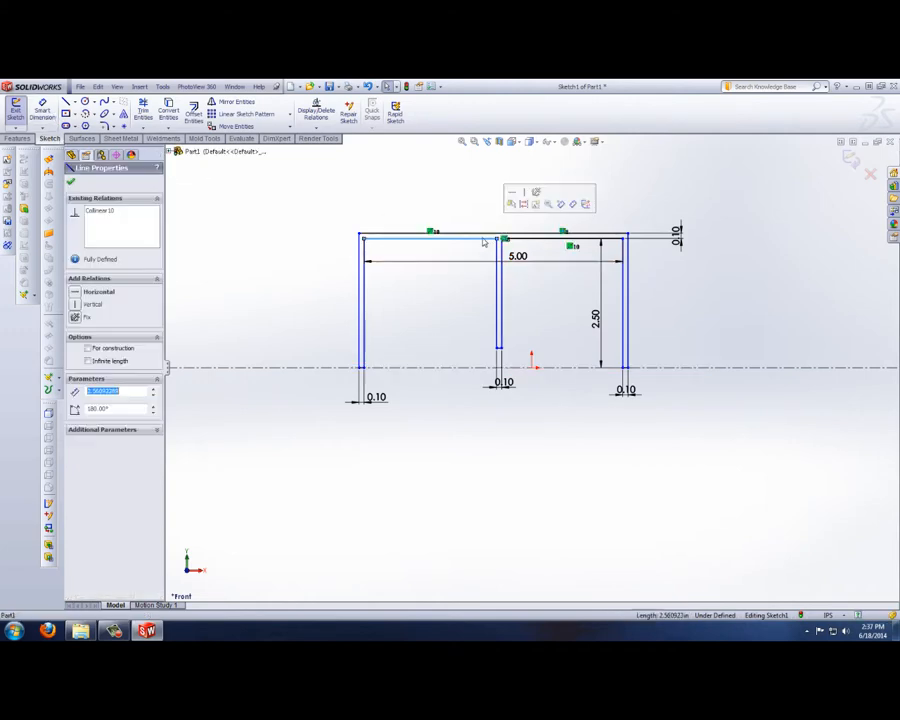
{"action": "left_click", "coordinate": [555, 237], "text": "ctrl"}
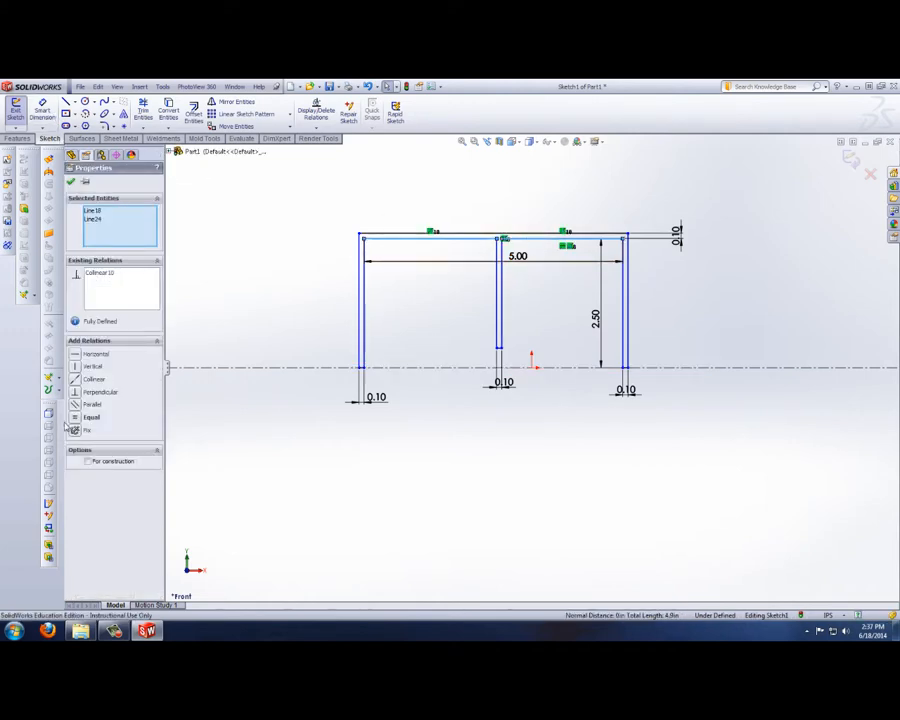
{"action": "left_click", "coordinate": [74, 420]}
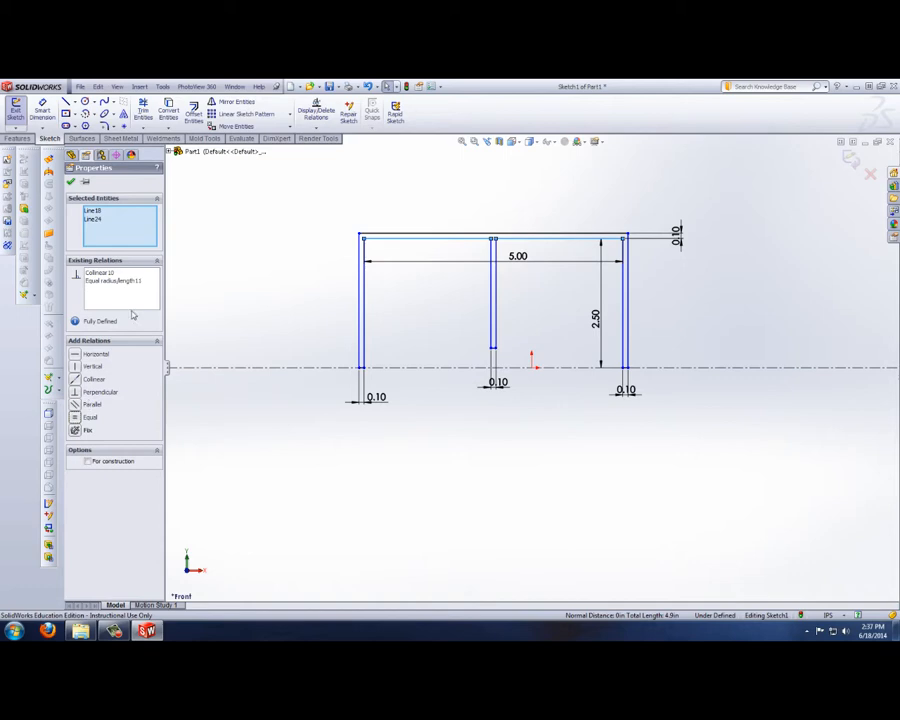
Step: Dimension the length of the rib's right vertical line as 2.25 in
{"action": "left_click", "coordinate": [45, 118]}
{"action": "left_click", "coordinate": [493, 316]}
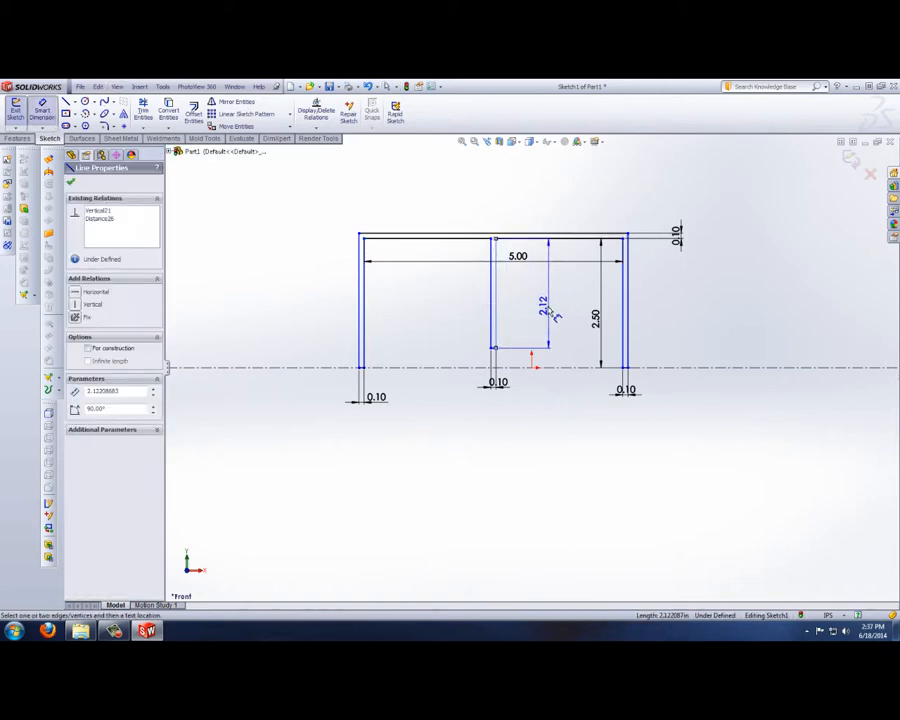
{"action": "left_click", "coordinate": [541, 312]}
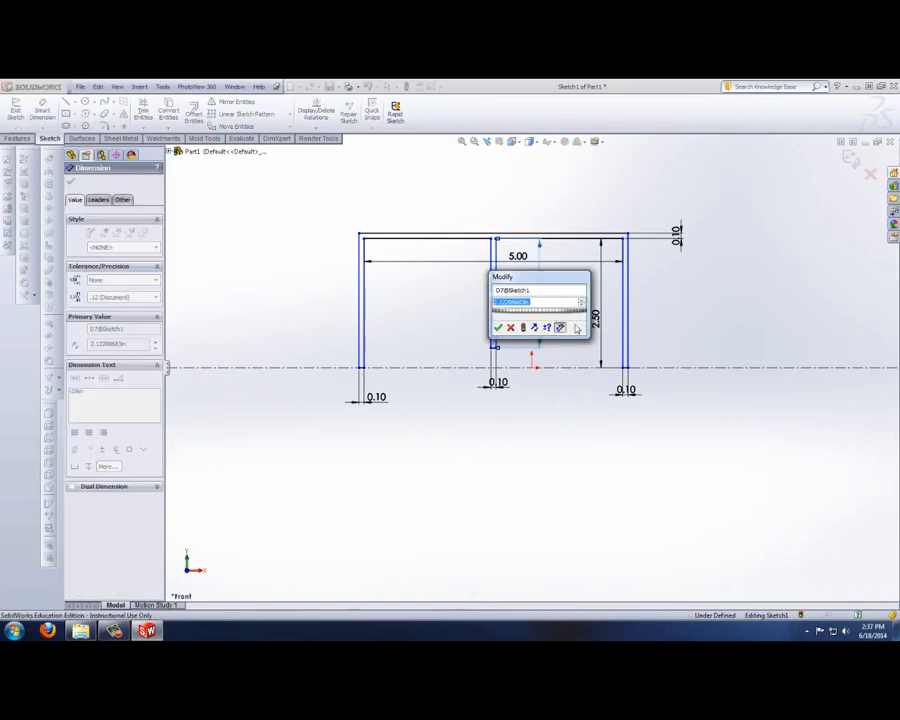
{"action": "type", "text": "2.25"}
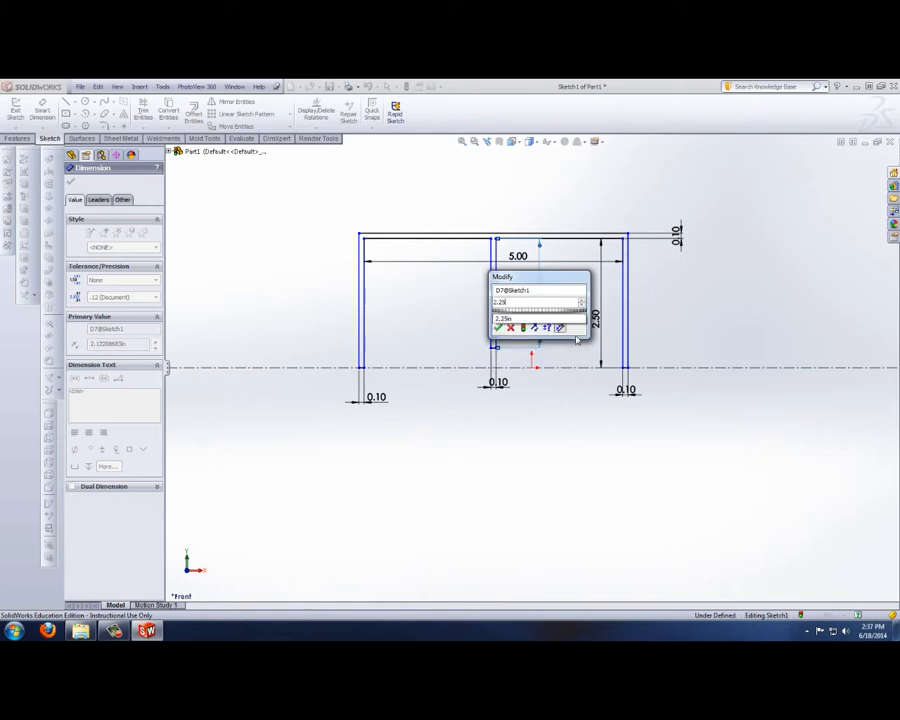
{"action": "key", "text": "Return"}
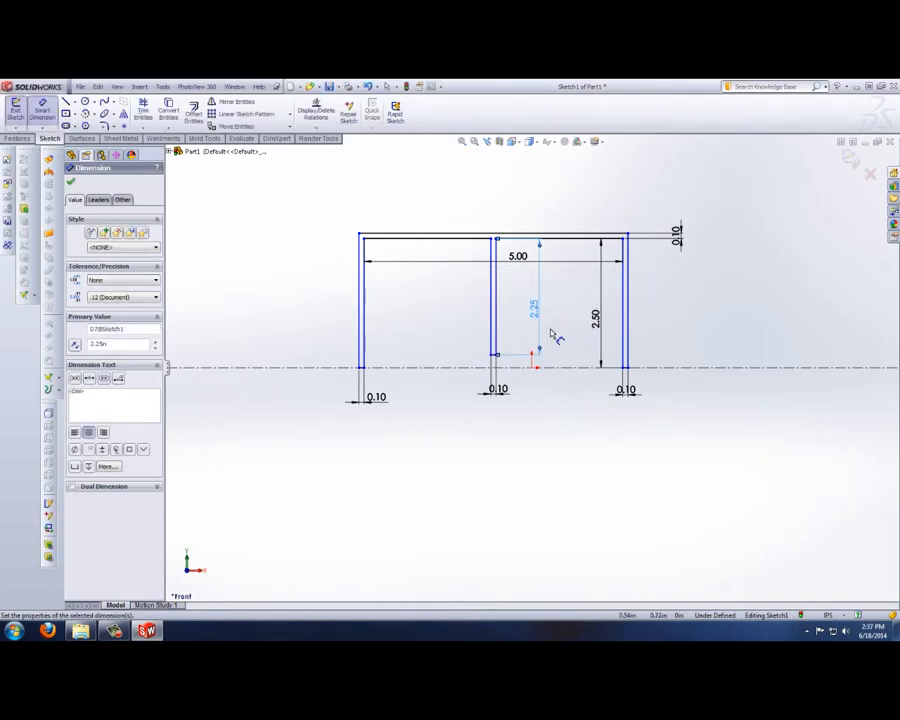
{"action": "right_click", "coordinate": [520, 410]}
{"action": "left_click", "coordinate": [560, 158]}
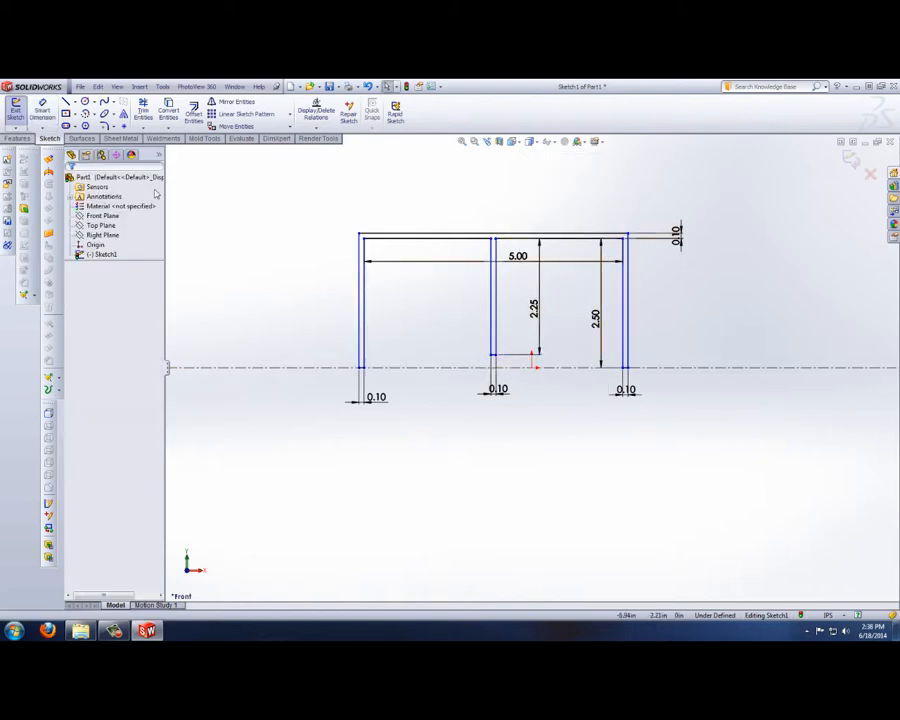
Step: Revolve the profile 360 degrees about the horizontal centerline into a solid body
{"action": "left_click", "coordinate": [17, 139]}
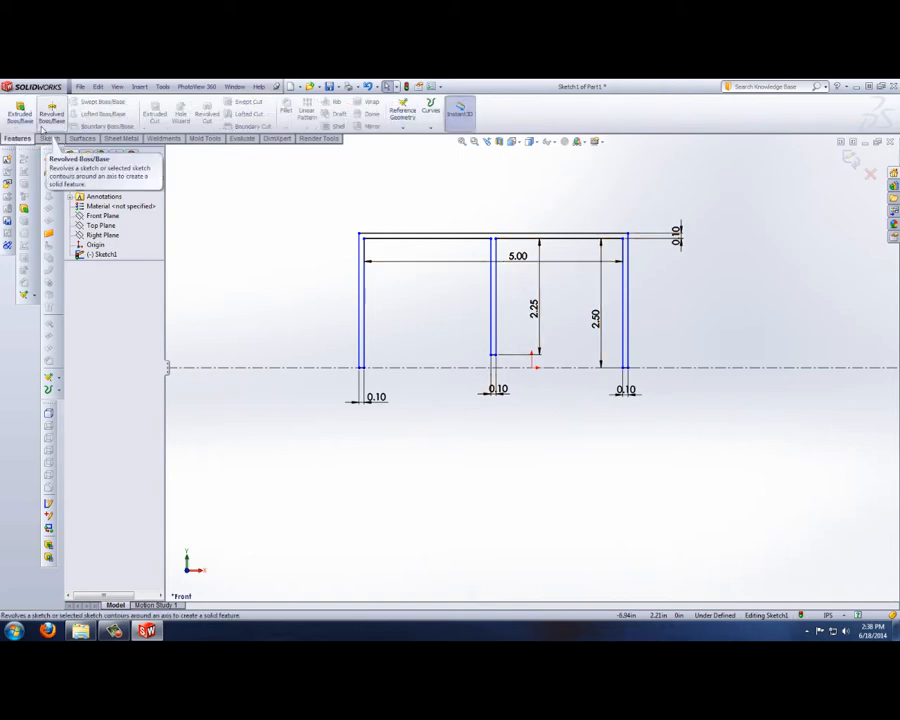
{"action": "left_click", "coordinate": [47, 115]}
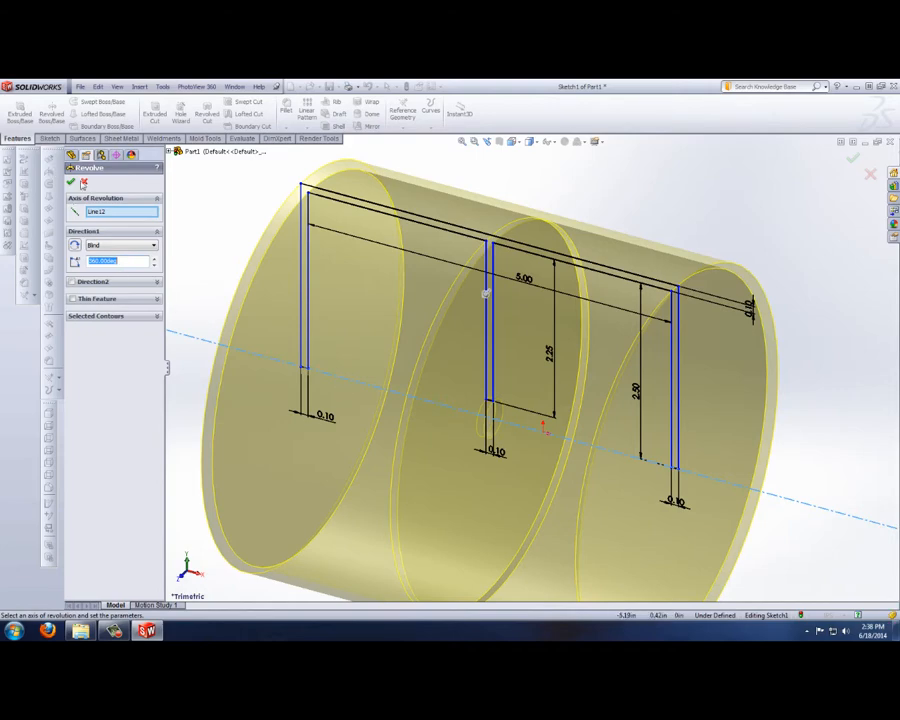
{"action": "left_click", "coordinate": [70, 184]}
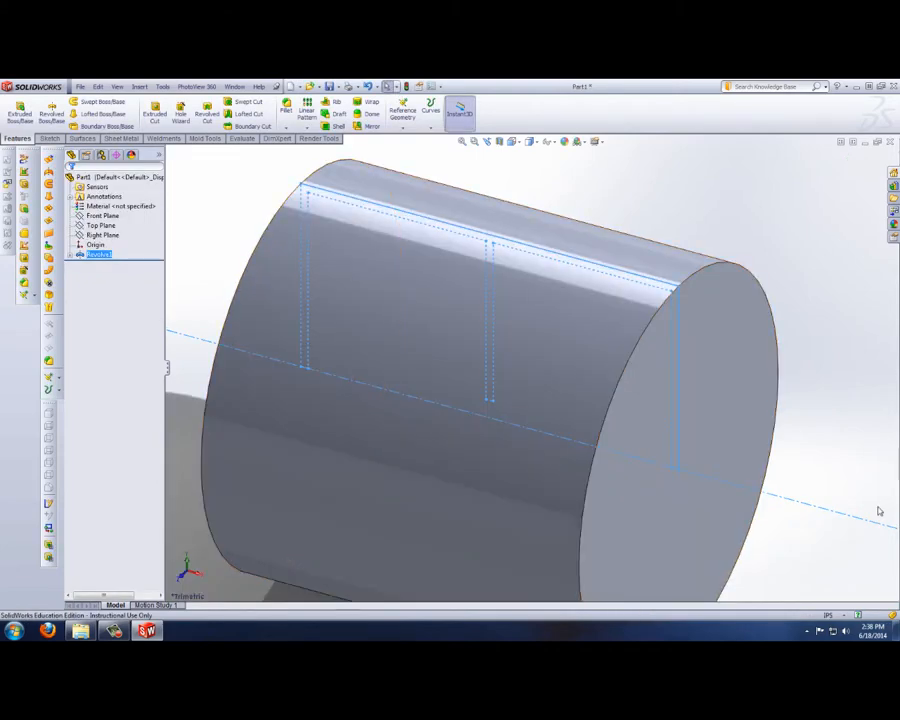
Step: Apply a section view through the Front Plane and examine the divided interior of the revolved cylinder
{"action": "scroll", "coordinate": [825, 465], "scroll_direction": "up", "scroll_amount": 1}
{"action": "scroll", "coordinate": [825, 465], "scroll_direction": "down", "scroll_amount": 1}
{"action": "middle_click_drag", "start_coordinate": [825, 465], "coordinate": [771, 316]}
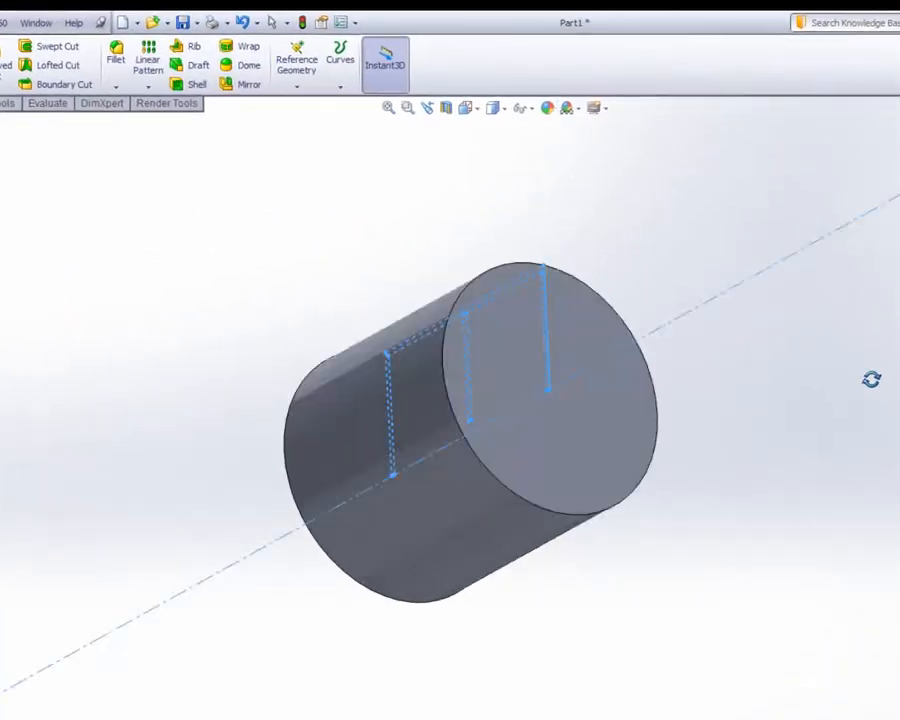
{"action": "mouse_move", "coordinate": [871, 379]}
{"action": "middle_mouse_down"}
{"action": "mouse_move", "coordinate": [818, 410]}
{"action": "mouse_move", "coordinate": [885, 414]}
{"action": "middle_mouse_up"}
{"action": "scroll", "coordinate": [885, 414], "scroll_direction": "down", "scroll_amount": 1}
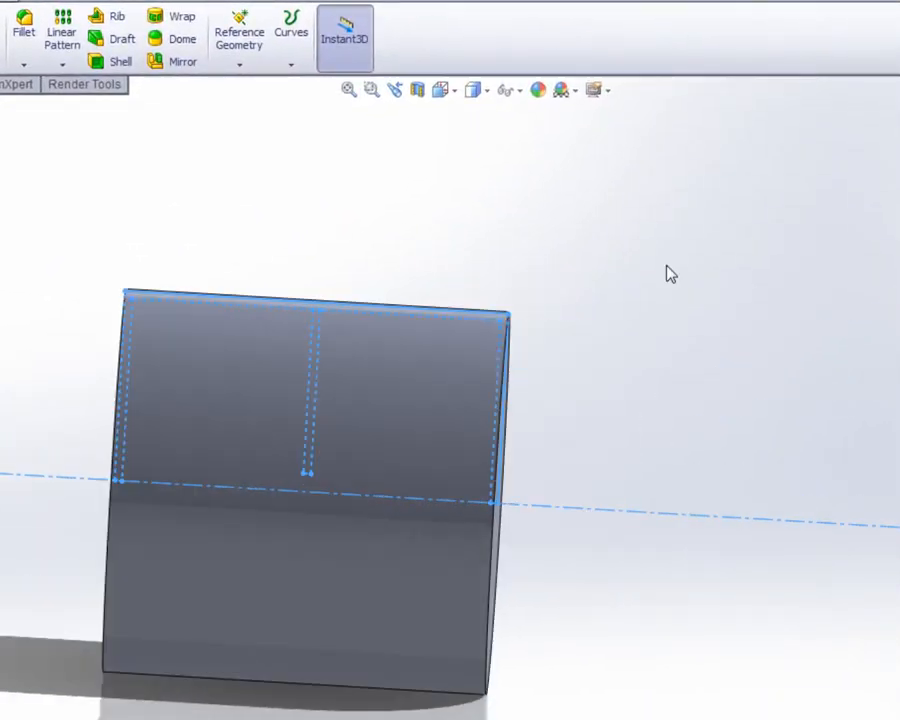
{"action": "left_click", "coordinate": [416, 96]}
{"action": "middle_click_drag", "start_coordinate": [655, 675], "coordinate": [679, 675]}
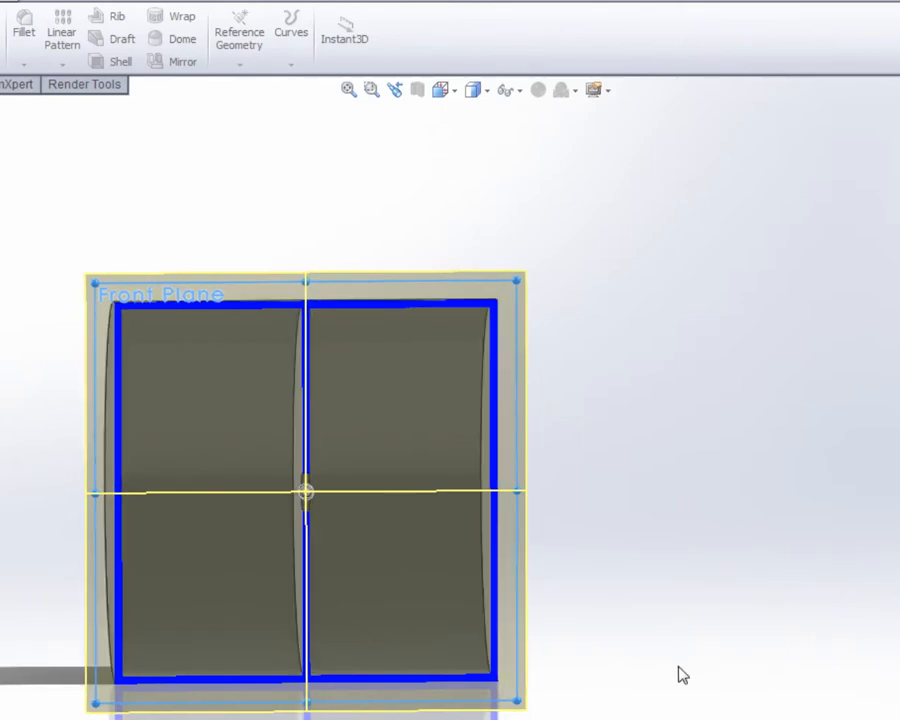
{"action": "scroll", "coordinate": [679, 675], "scroll_direction": "down", "scroll_amount": 1}
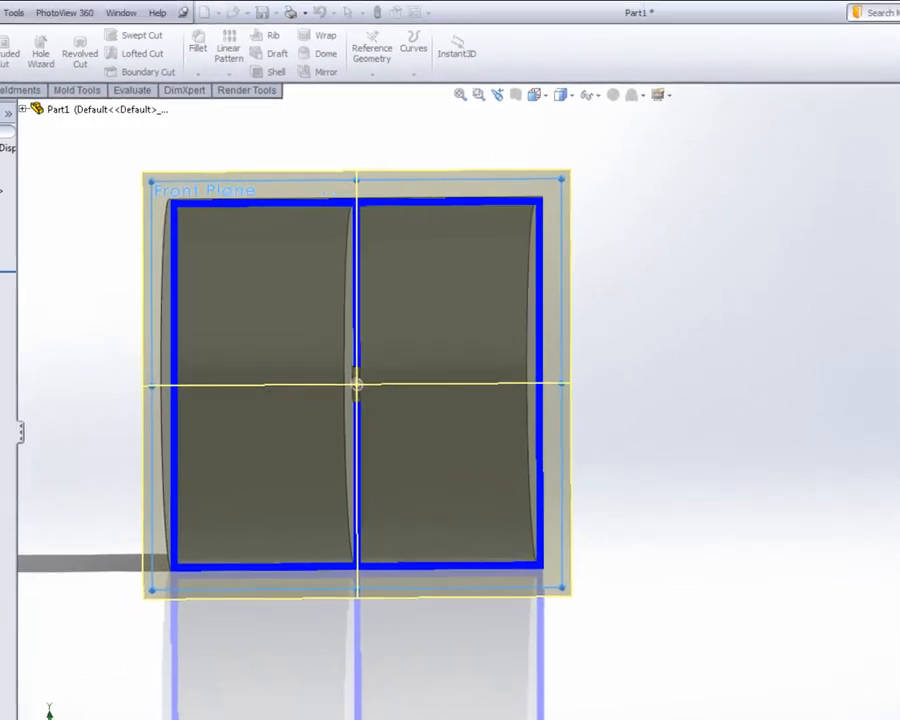
{"action": "left_click", "coordinate": [28, 143]}
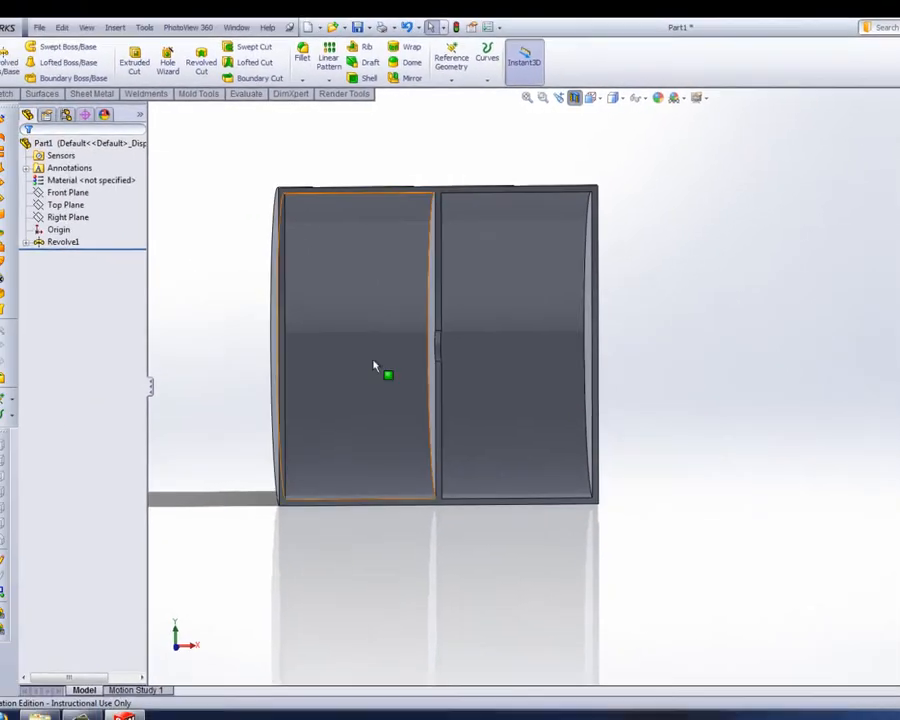
{"action": "scroll", "coordinate": [375, 367], "scroll_direction": "up", "scroll_amount": 3}
{"action": "middle_click_drag", "start_coordinate": [380, 364], "coordinate": [341, 310]}
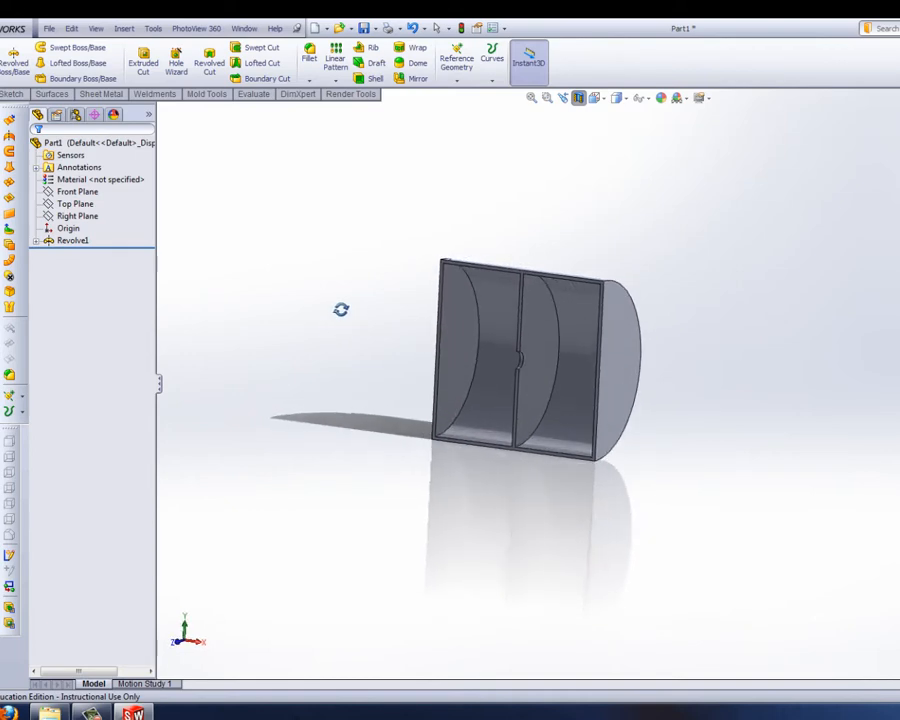
{"action": "scroll", "coordinate": [333, 317], "scroll_direction": "down", "scroll_amount": 1}
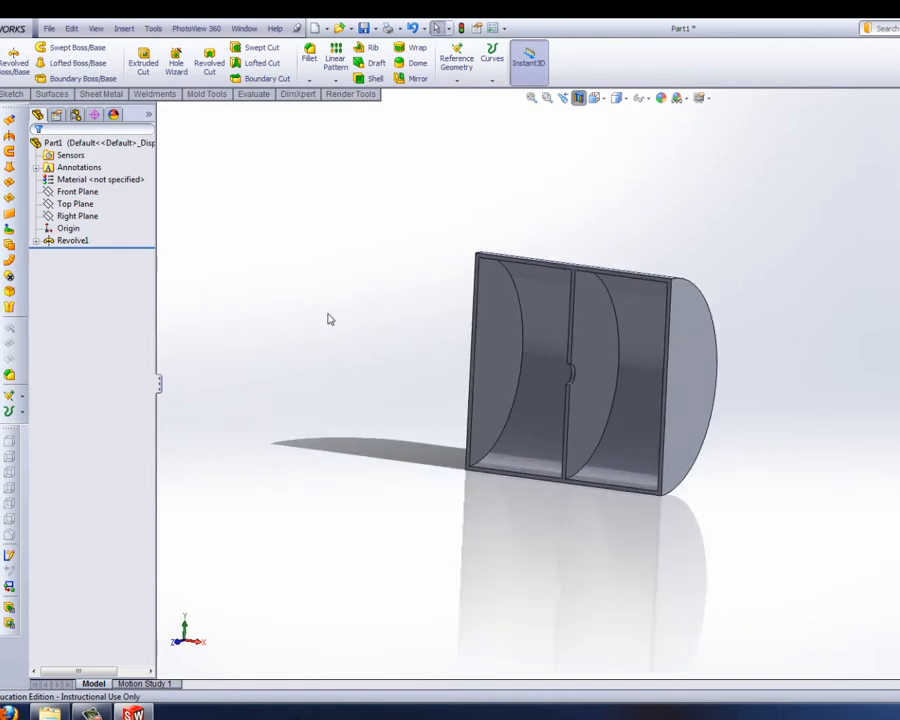
Step: Try to start the FloXpress Analysis Wizard on the unsaved part
{"action": "left_click", "coordinate": [253, 94]}
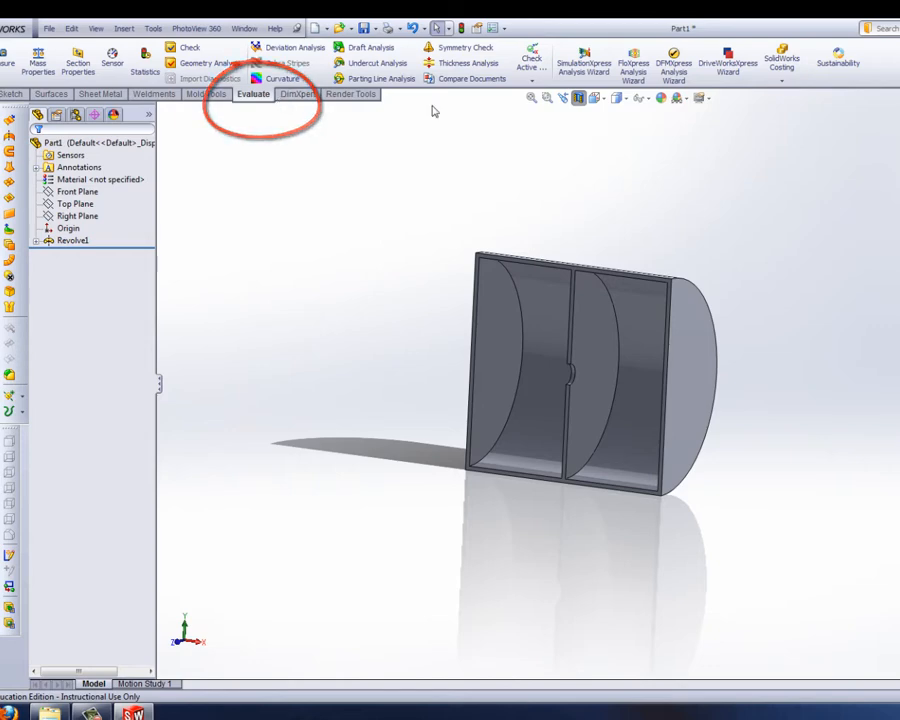
{"action": "left_click", "coordinate": [633, 70]}
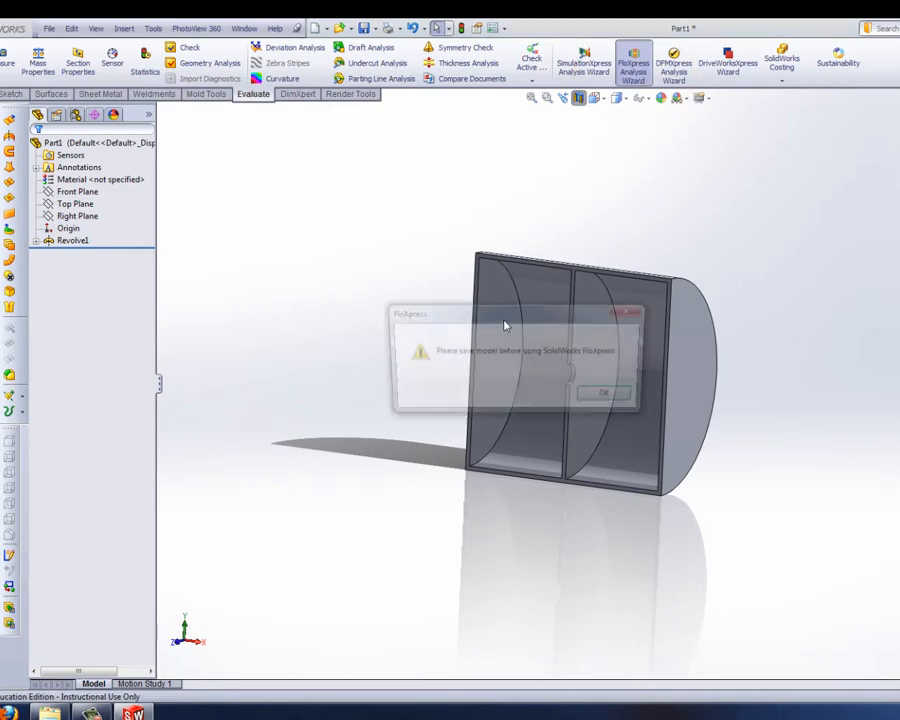
{"action": "left_click", "coordinate": [611, 397]}
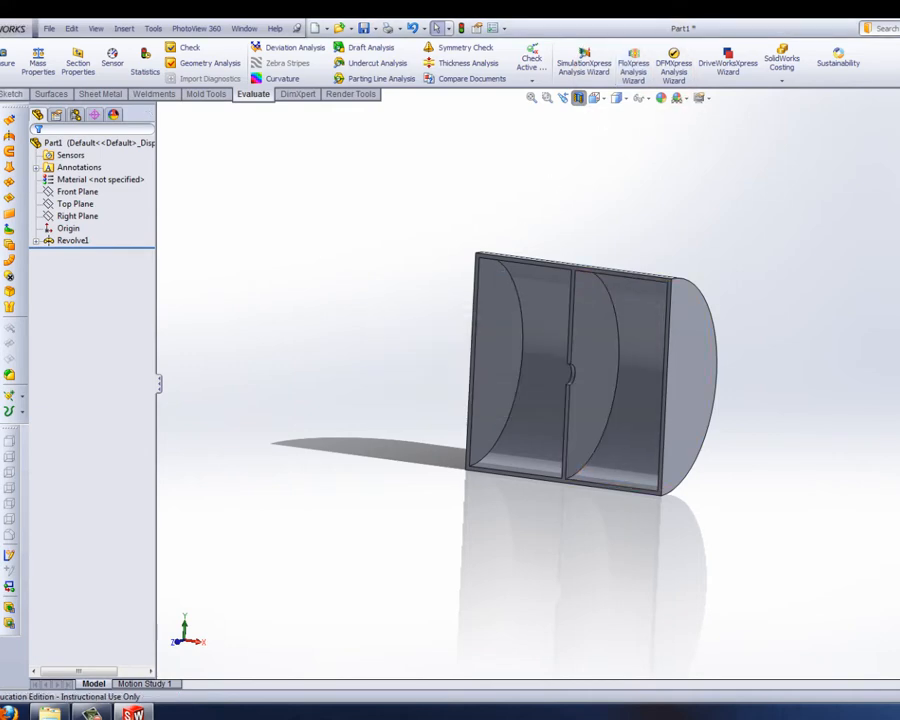
Step: Save the part under the file name "air chaimber"
{"action": "left_click", "coordinate": [47, 29]}
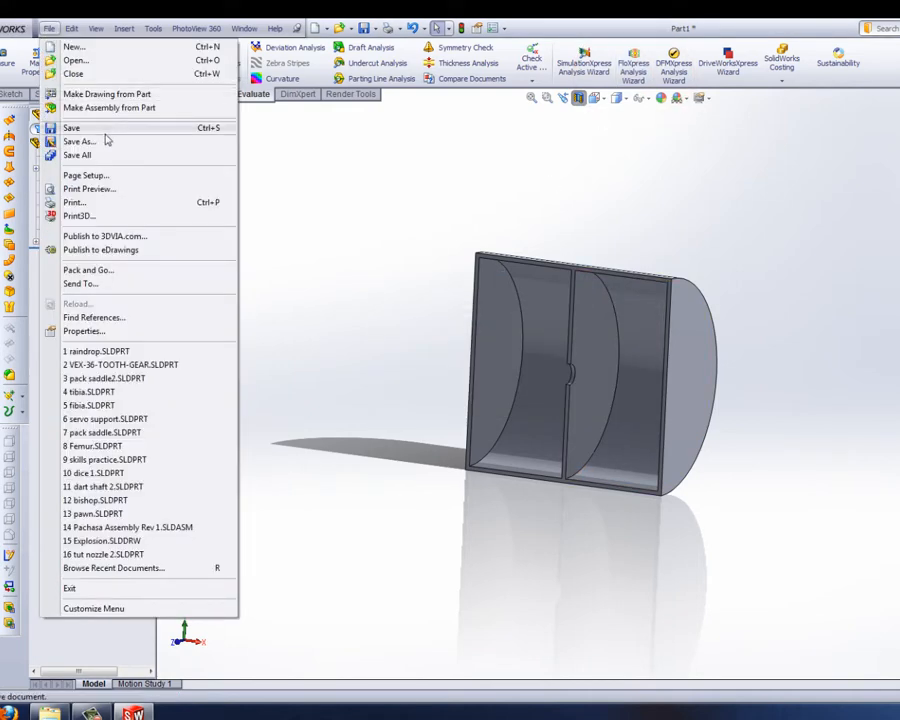
{"action": "left_click", "coordinate": [80, 141]}
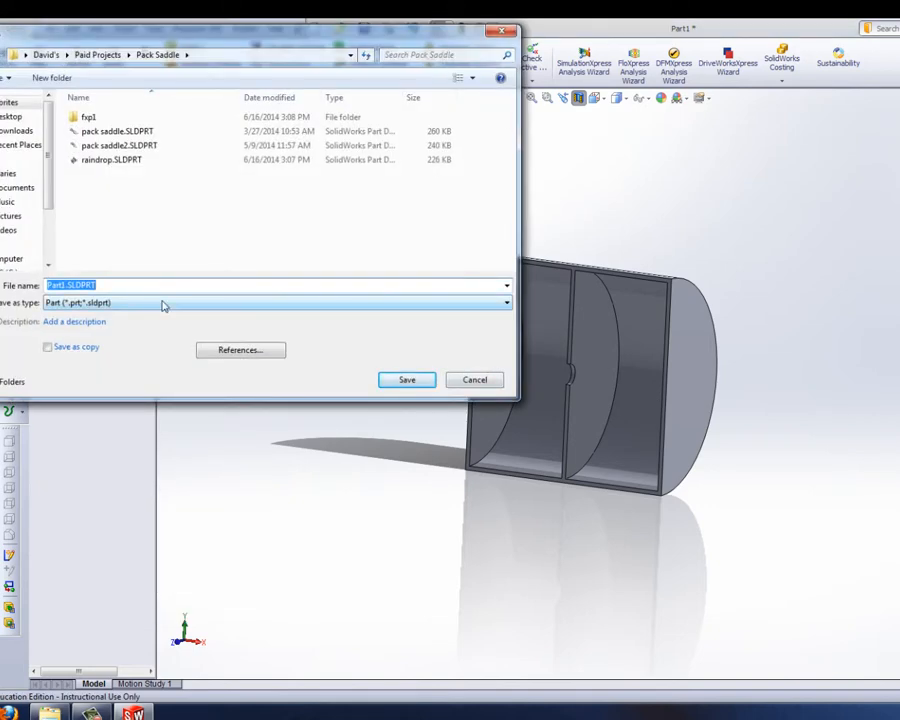
{"action": "key", "text": "BackSpace"}
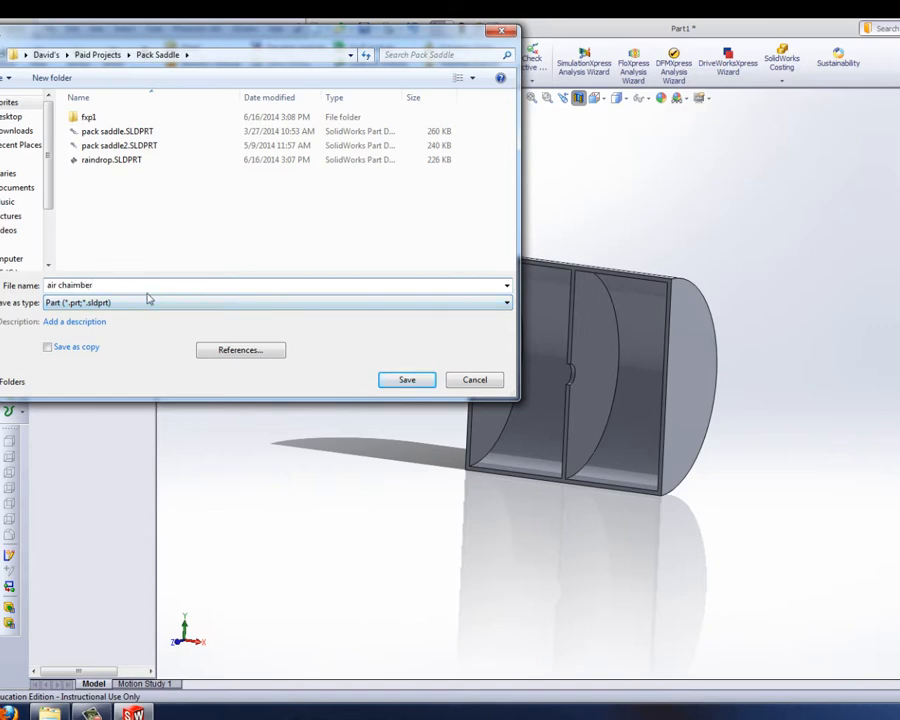
{"action": "left_click", "coordinate": [410, 381]}
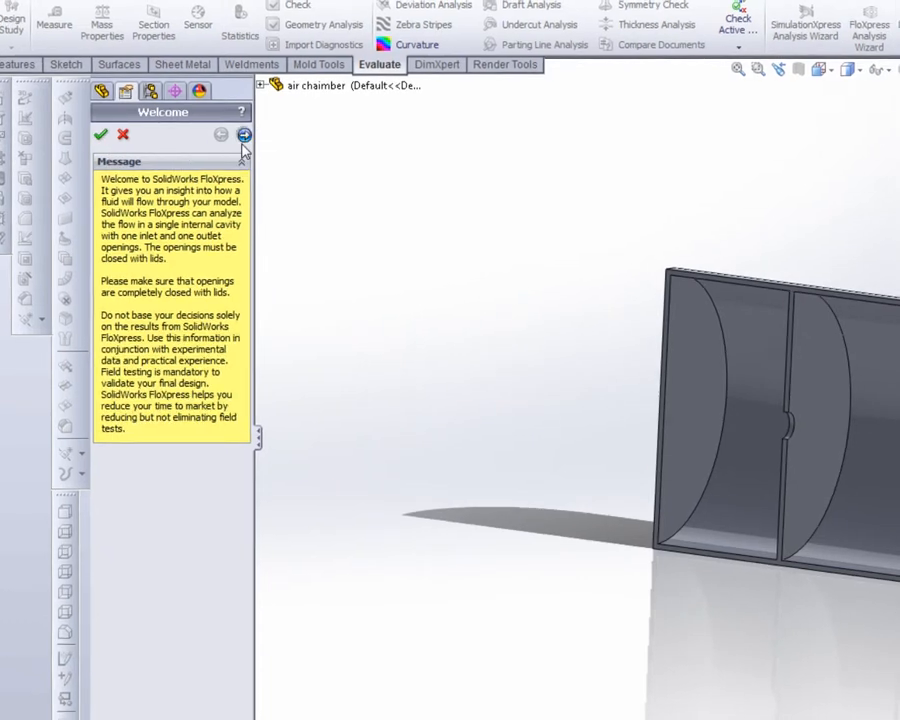
Step: Run the FloXpress geometry check, display the fluid volume and examine it from several angles
{"action": "left_click", "coordinate": [247, 135]}
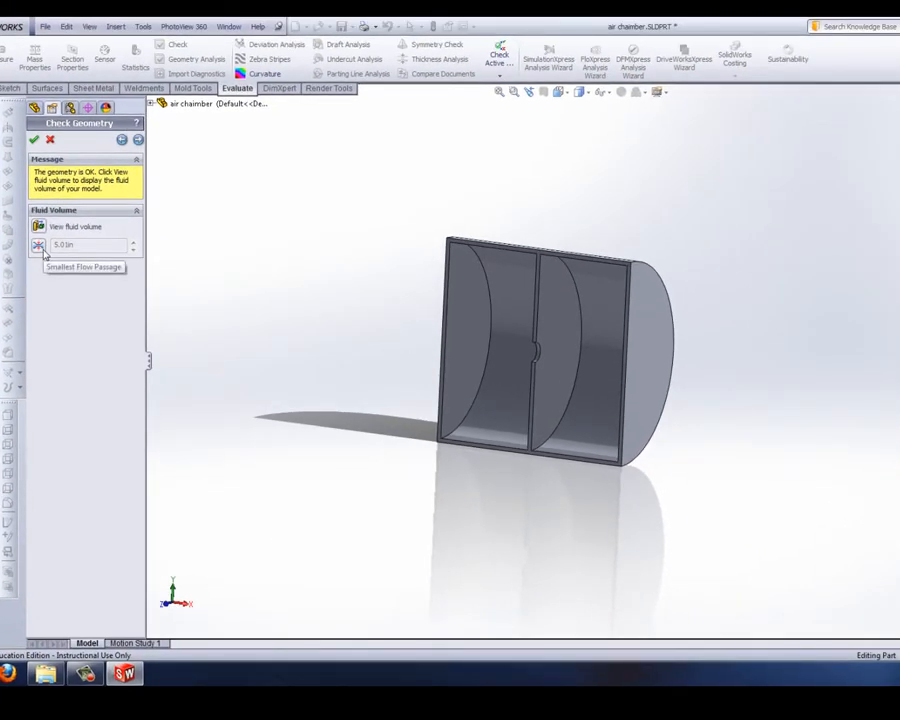
{"action": "left_click", "coordinate": [38, 226]}
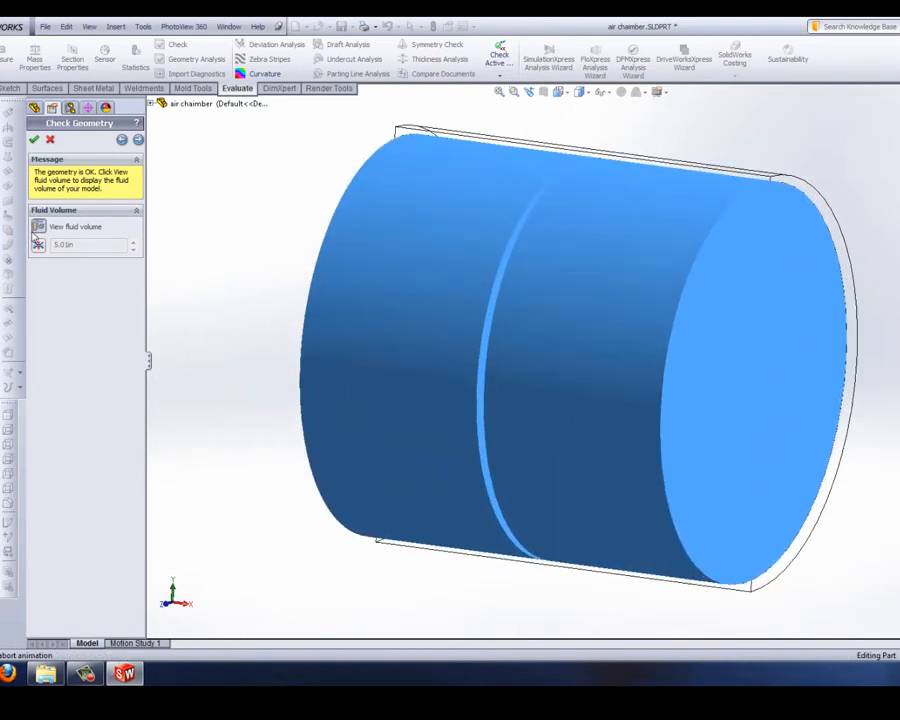
{"action": "middle_click_drag", "start_coordinate": [453, 300], "coordinate": [496, 218]}
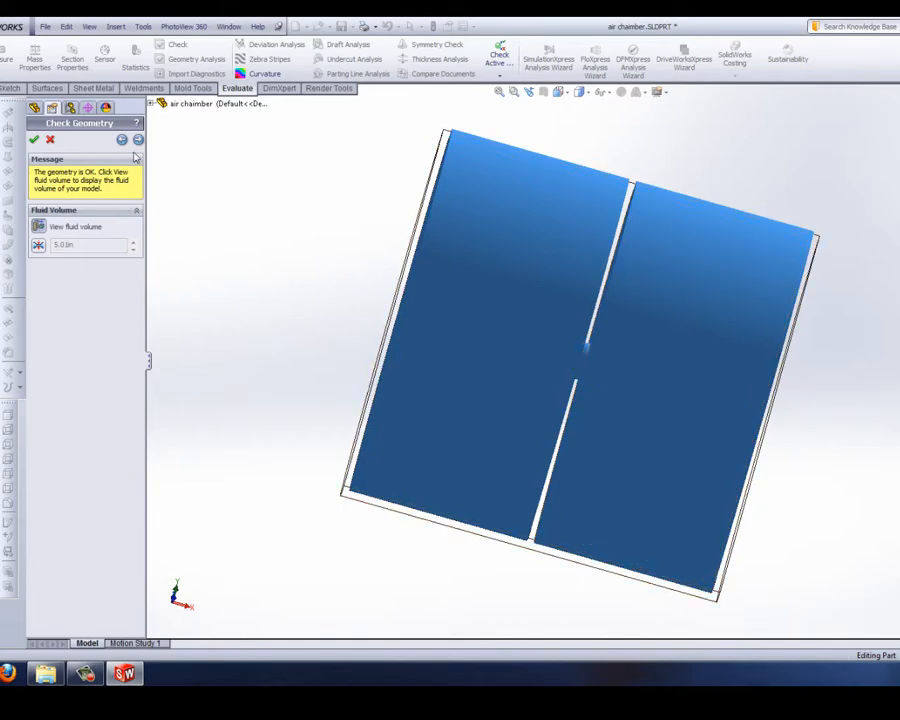
{"action": "middle_click_drag", "start_coordinate": [538, 315], "coordinate": [478, 388]}
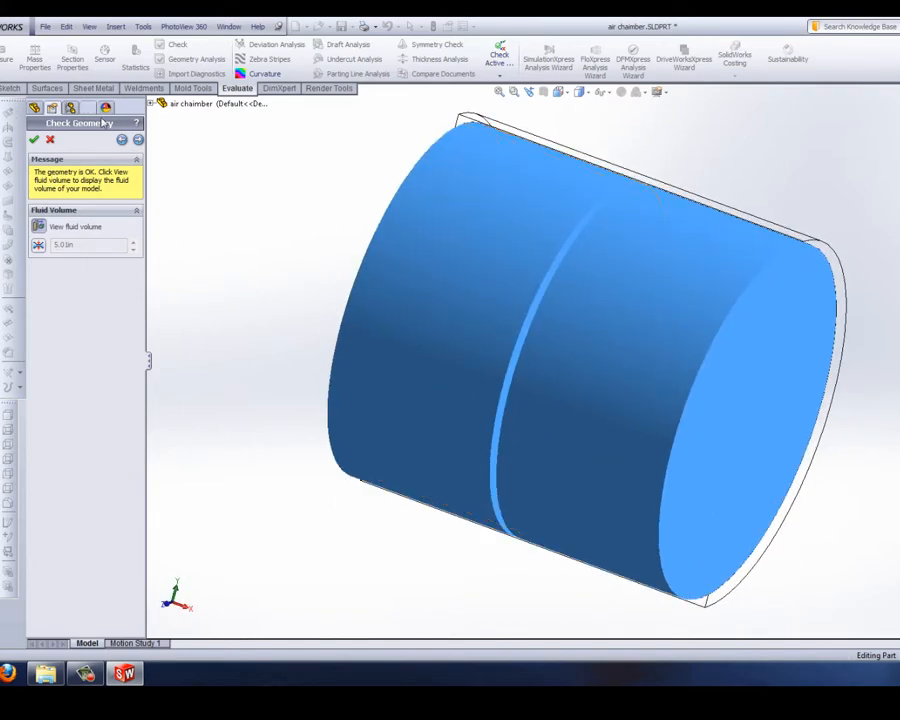
Step: Proceed past the geometry check, keep Water as the fluid and continue to the flow inlet settings
{"action": "left_click", "coordinate": [138, 139]}
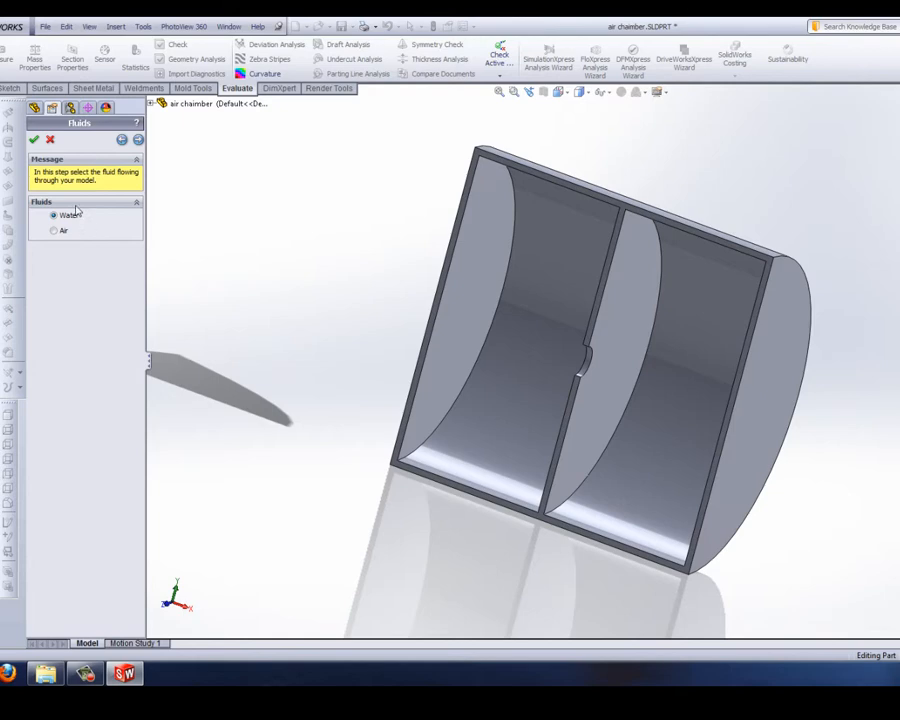
{"action": "left_click", "coordinate": [138, 140]}
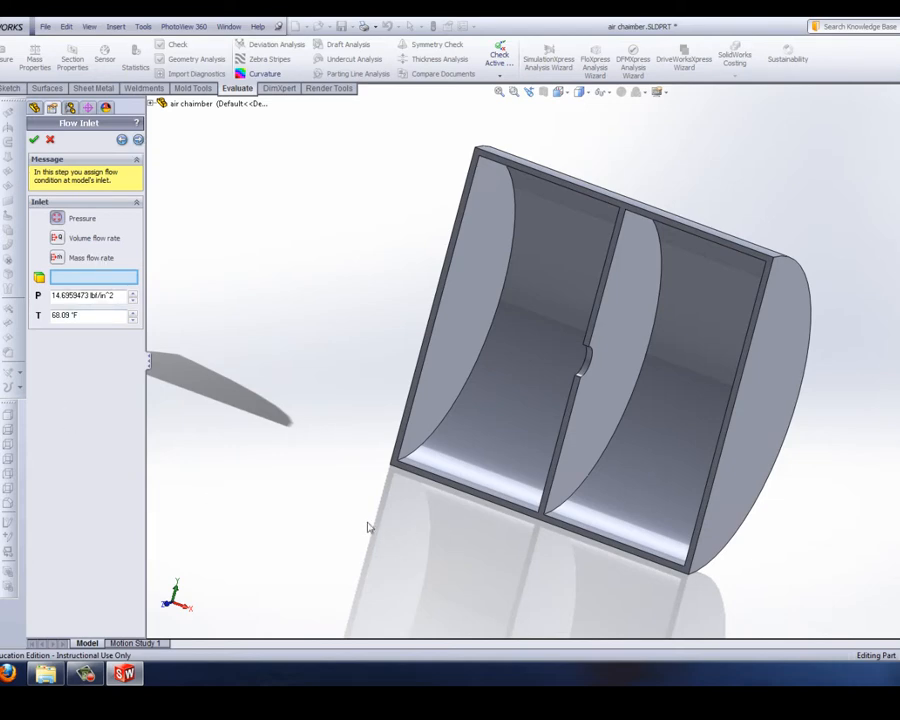
Step: Assign the first chamber's inner end face as the inlet with a volume flow rate of 1000 in^3/s and proceed to the outlet settings
{"action": "middle_click_drag", "start_coordinate": [368, 527], "coordinate": [325, 472]}
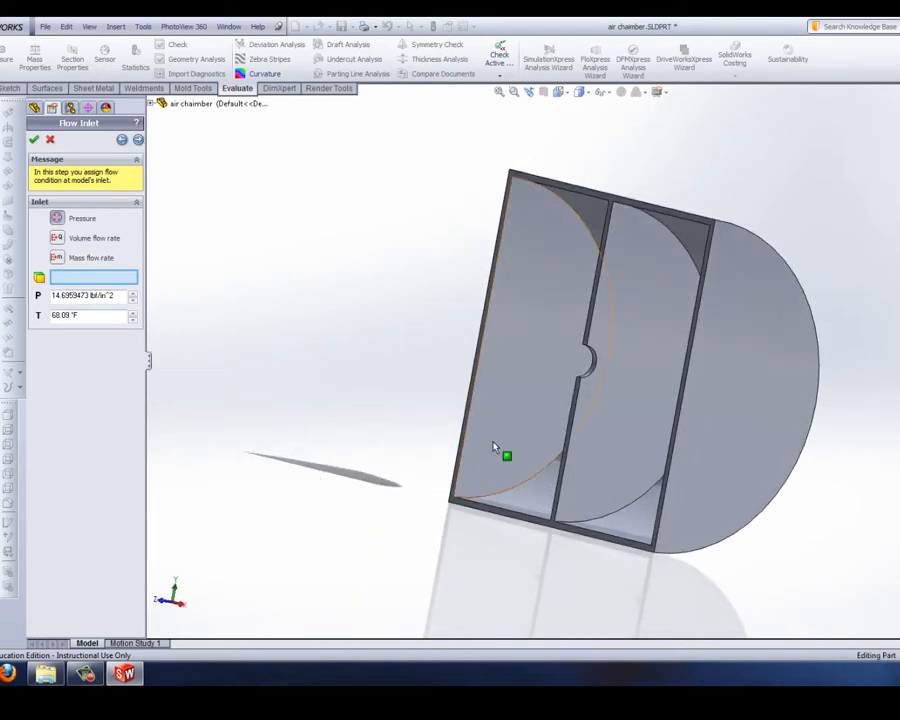
{"action": "left_click", "coordinate": [522, 354]}
{"action": "middle_click_drag", "start_coordinate": [311, 374], "coordinate": [400, 414]}
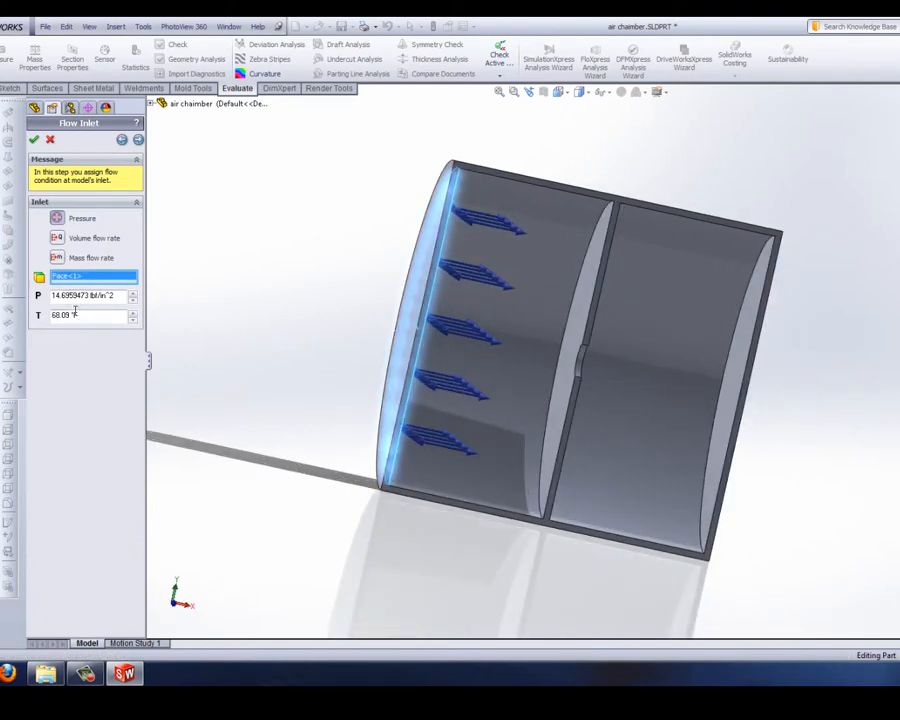
{"action": "left_click", "coordinate": [57, 239]}
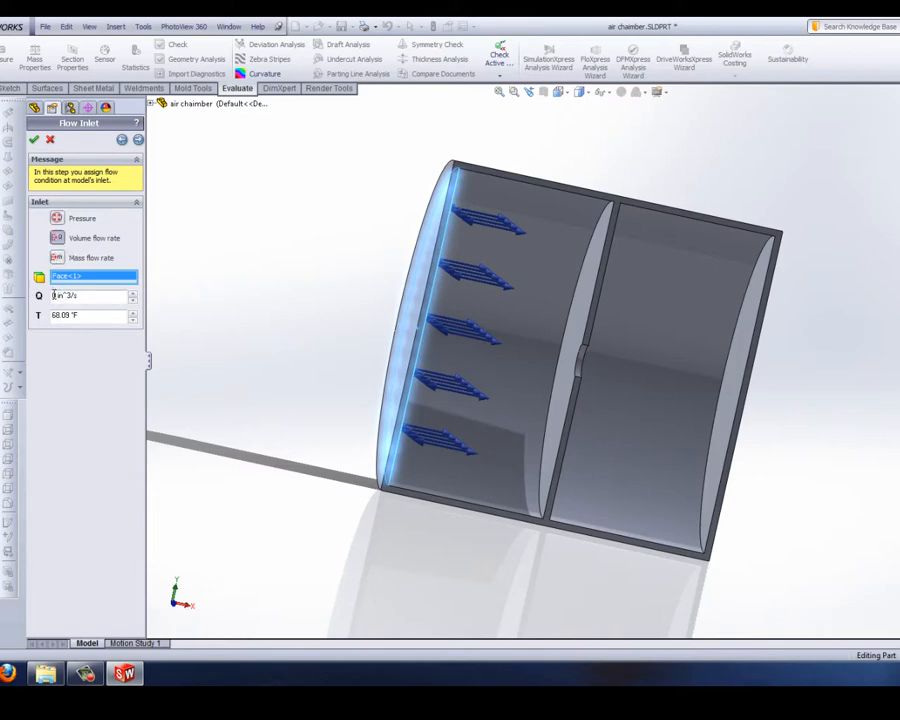
{"action": "type", "text": "100"}
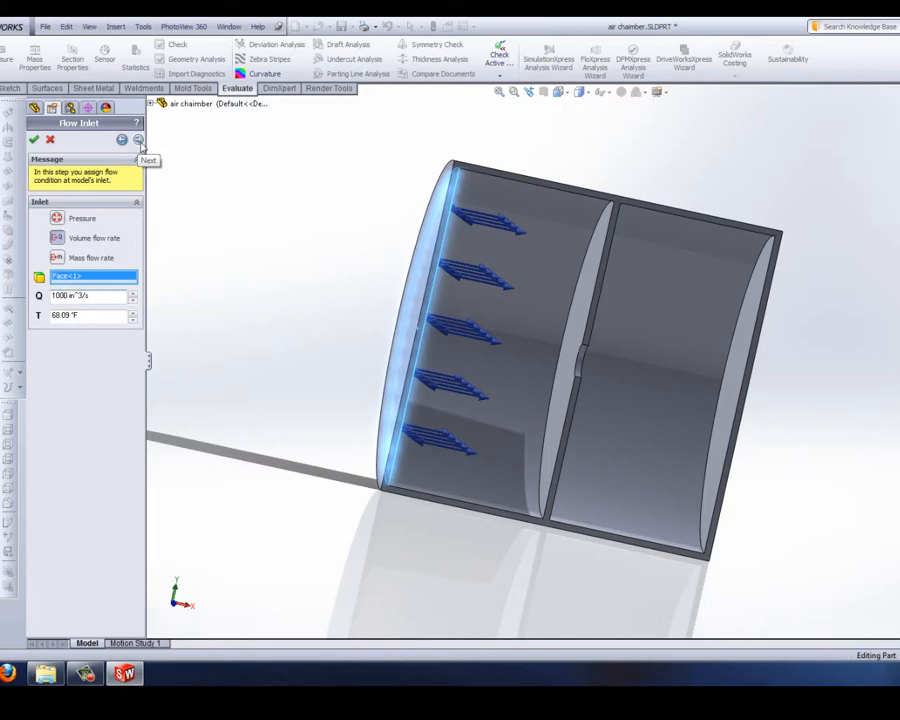
{"action": "left_click", "coordinate": [139, 140]}
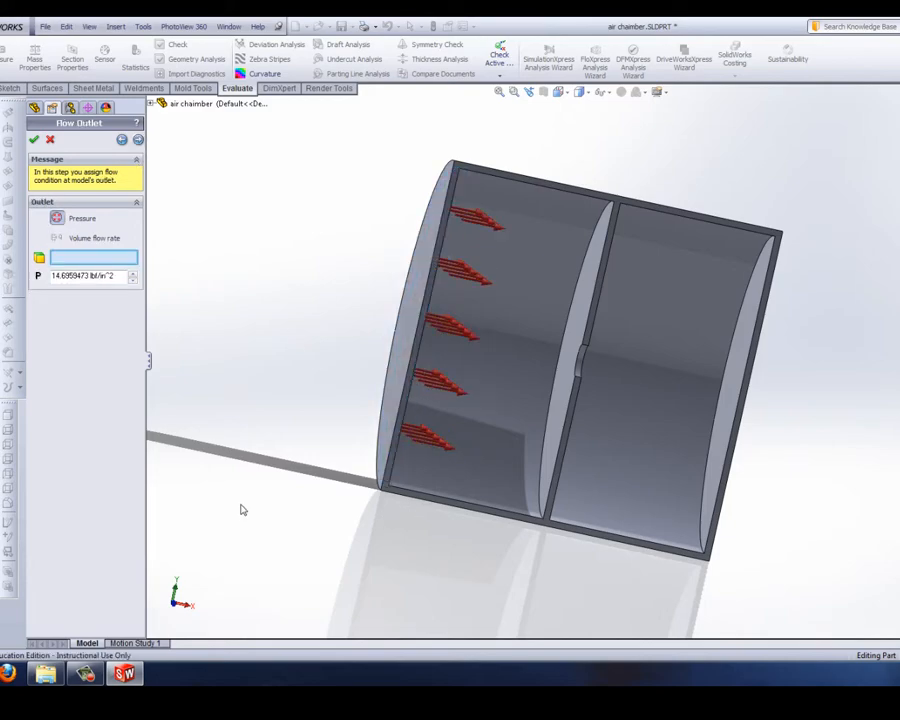
Step: Assign the opposite inner end face as the outlet, keeping the pressure at 14.6959473 lbf/in^2, and solve the flow analysis
{"action": "middle_click_drag", "start_coordinate": [240, 510], "coordinate": [346, 552]}
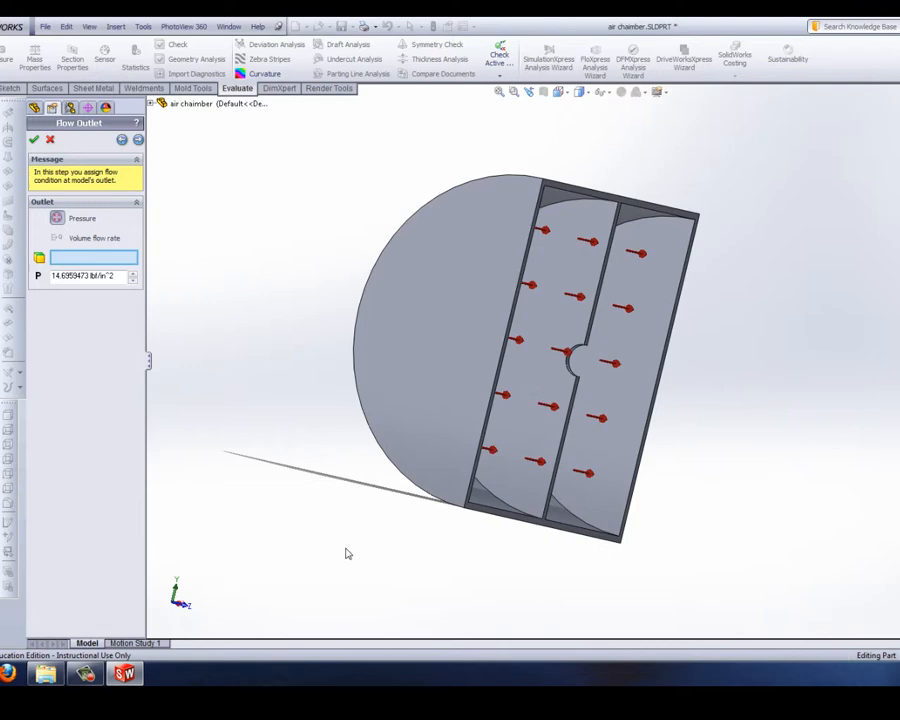
{"action": "left_click", "coordinate": [634, 430]}
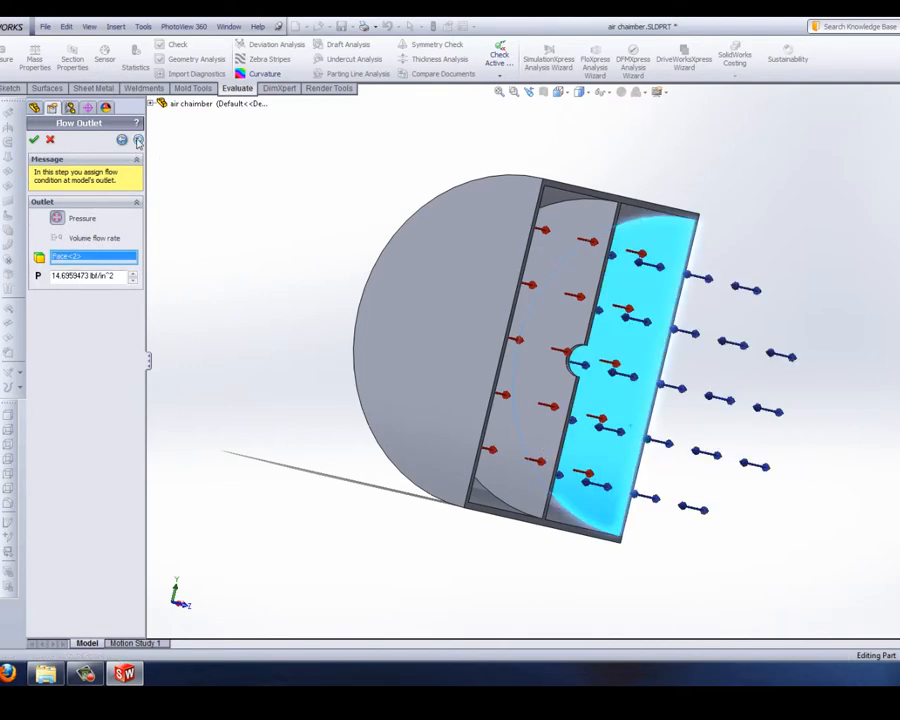
{"action": "left_click", "coordinate": [138, 140]}
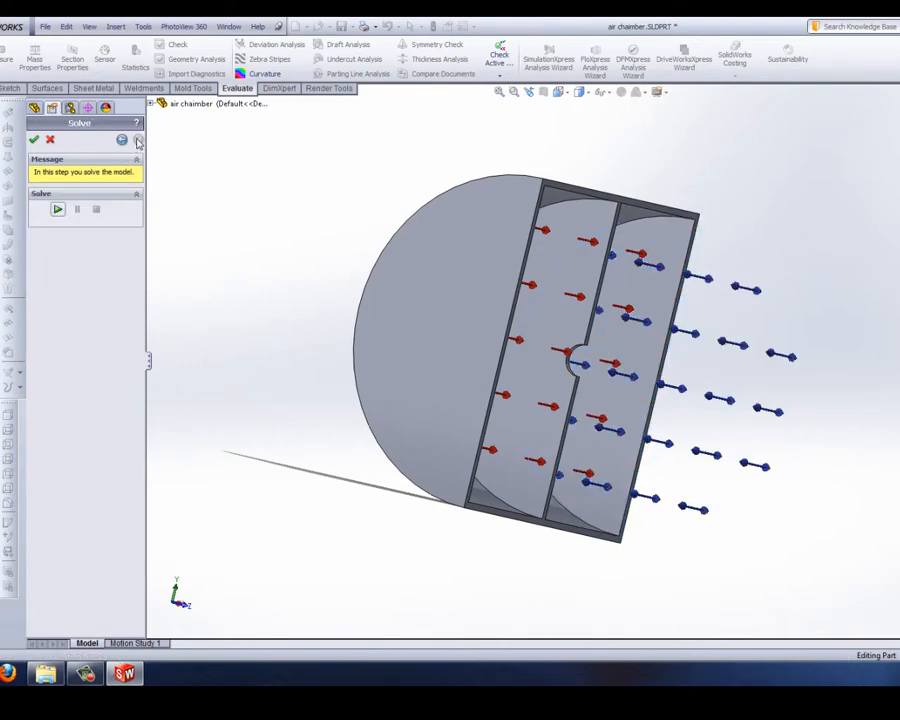
{"action": "left_click", "coordinate": [58, 212]}
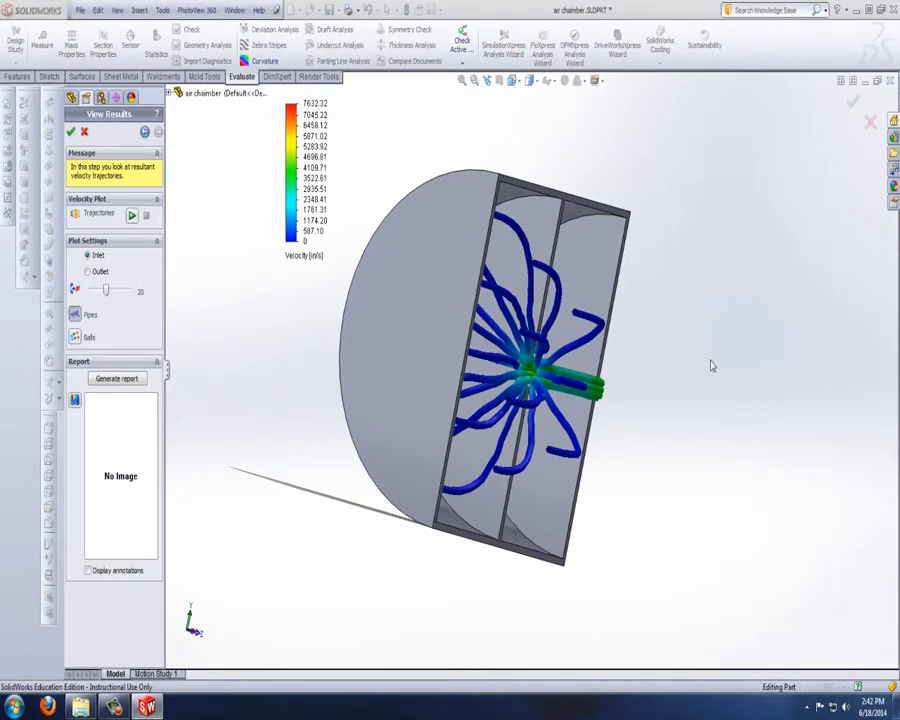
Step: Set the number of inlet velocity trajectories to 50 and examine the flow through the orifice
{"action": "middle_click_drag", "start_coordinate": [741, 369], "coordinate": [620, 320]}
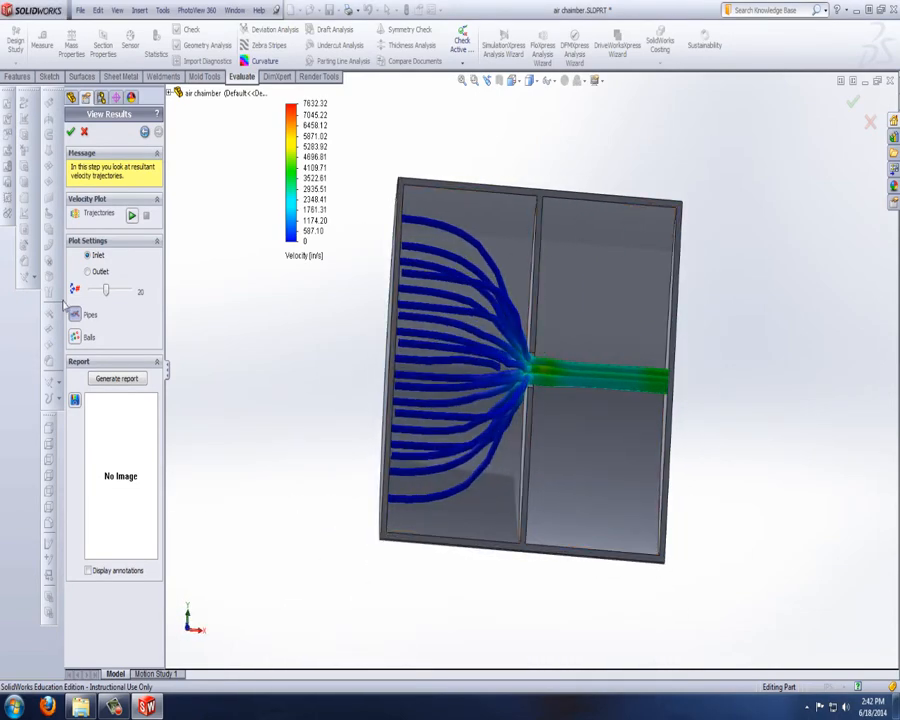
{"action": "middle_click_drag", "start_coordinate": [526, 310], "coordinate": [524, 443]}
{"action": "scroll", "coordinate": [522, 440], "scroll_direction": "down", "scroll_amount": 6}
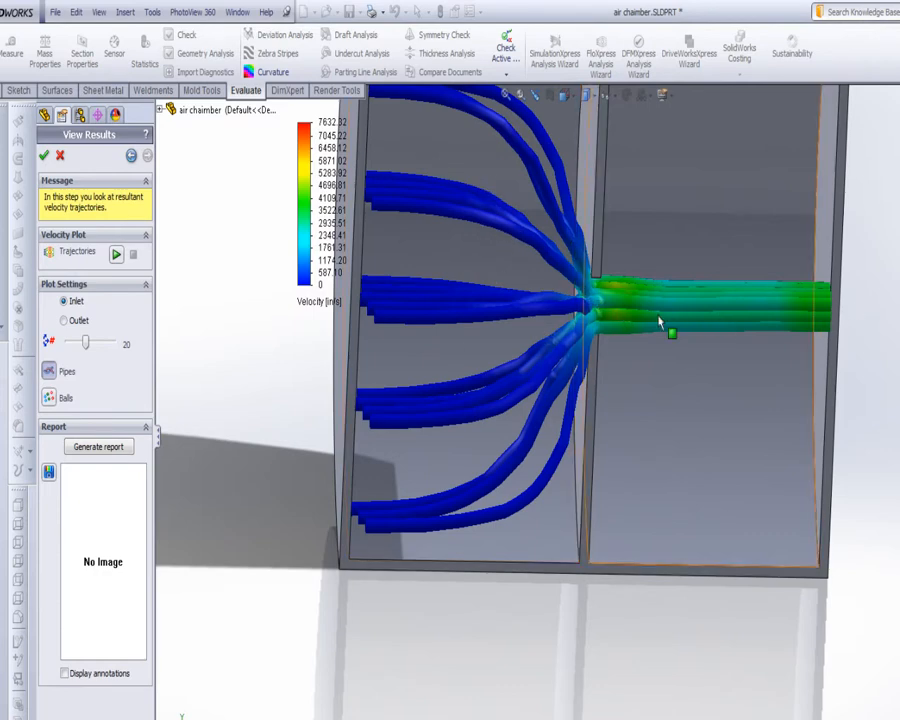
{"action": "left_click_drag", "start_coordinate": [86, 343], "coordinate": [126, 344]}
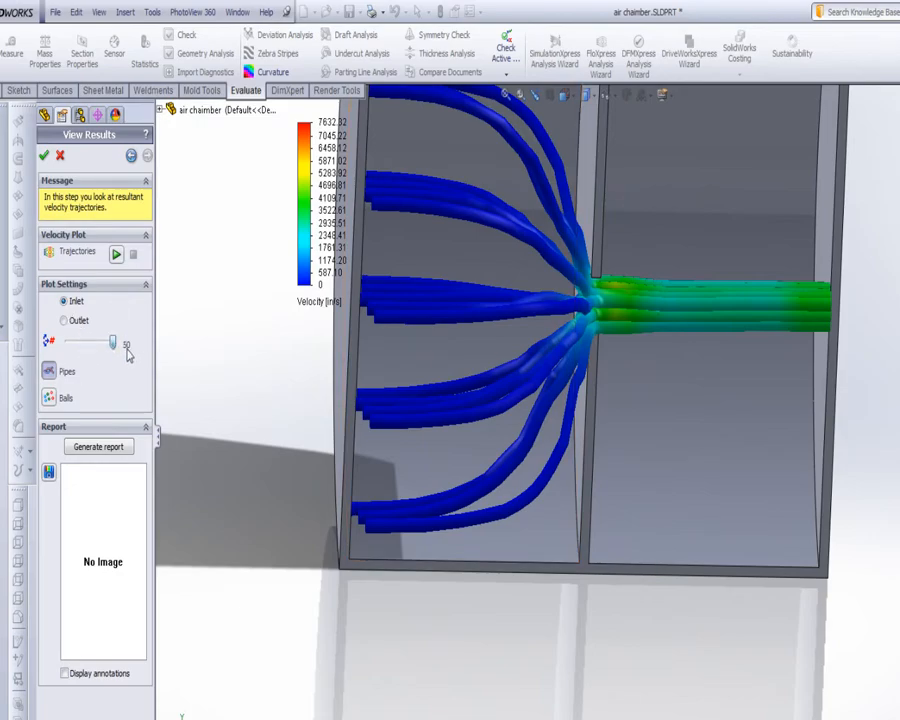
{"action": "middle_click_drag", "start_coordinate": [506, 318], "coordinate": [494, 298]}
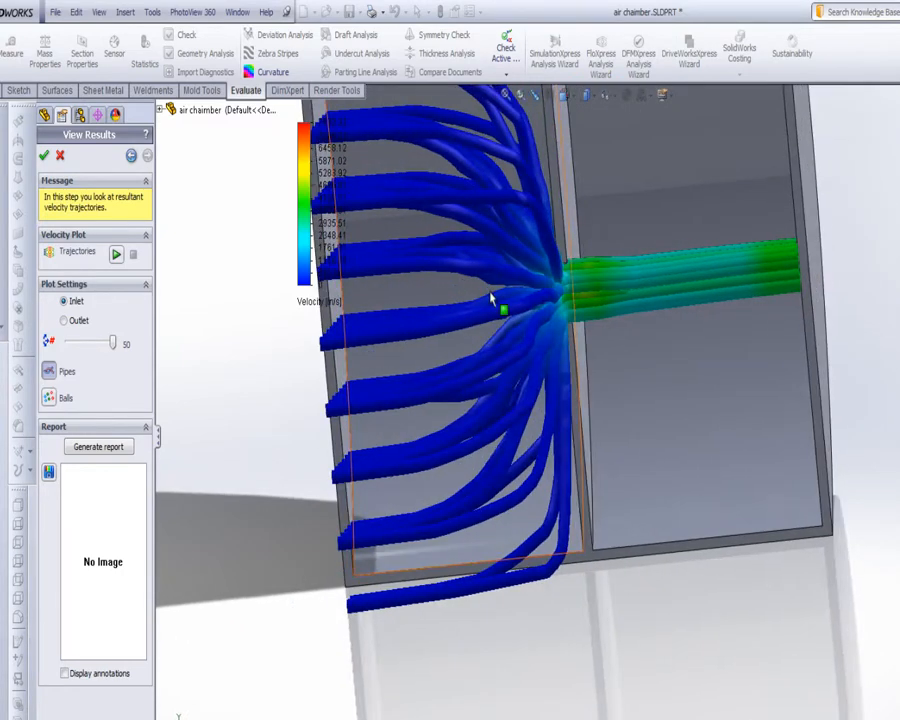
Step: Inspect the inlet trajectories displayed as balls and return the plot to pipes
{"action": "left_click", "coordinate": [48, 398]}
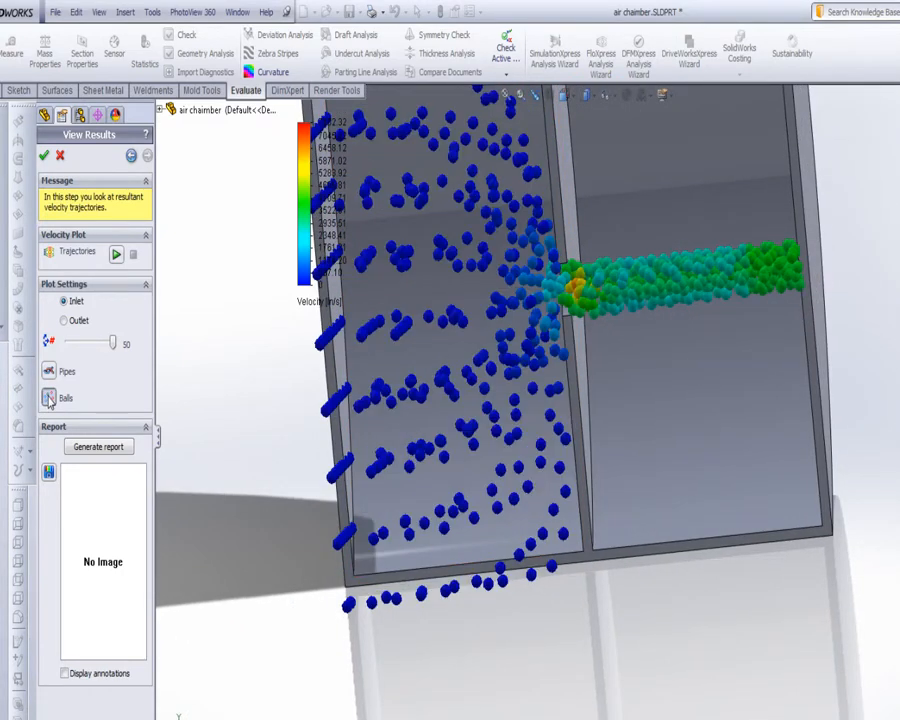
{"action": "middle_click_drag", "start_coordinate": [402, 245], "coordinate": [530, 329]}
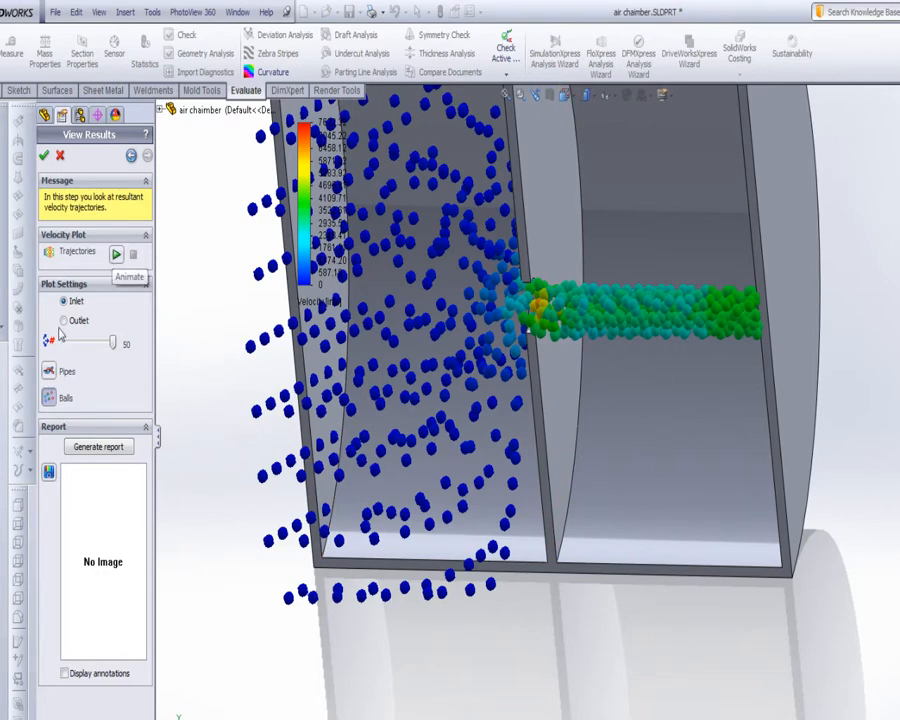
{"action": "left_click", "coordinate": [48, 372]}
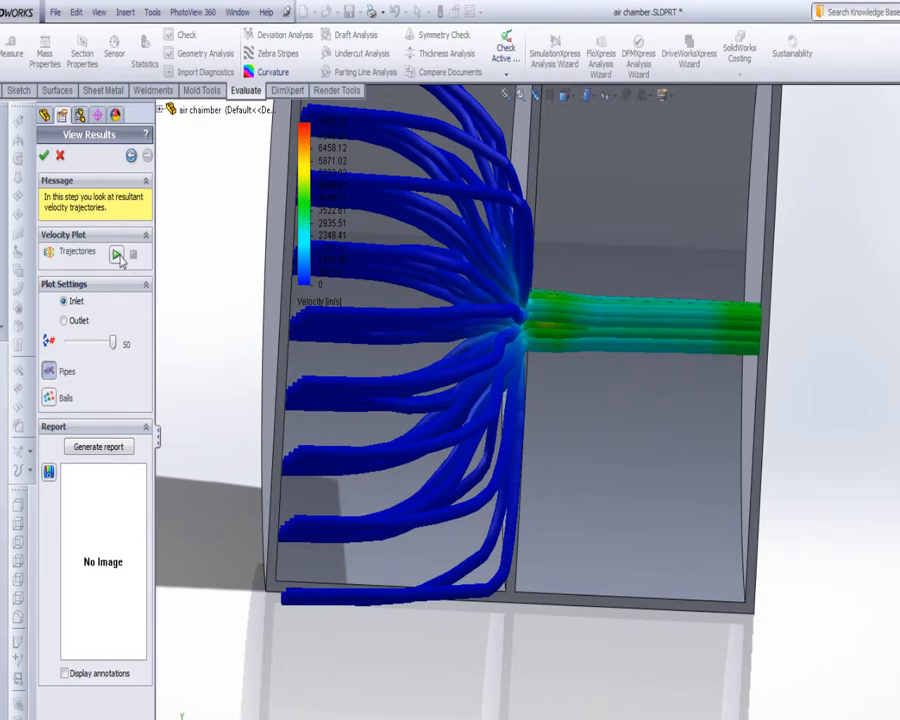
Step: Animate the inlet trajectories as pipes and as balls, and stop the animation
{"action": "left_click", "coordinate": [116, 254]}
{"action": "left_click", "coordinate": [48, 398]}
{"action": "left_click", "coordinate": [116, 254]}
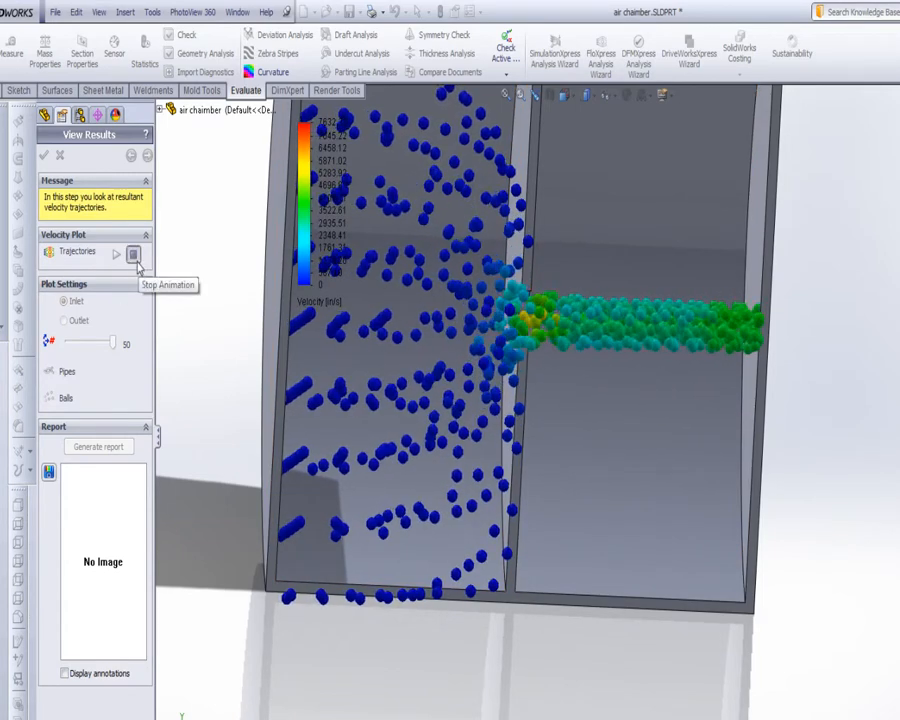
{"action": "left_click", "coordinate": [133, 255]}
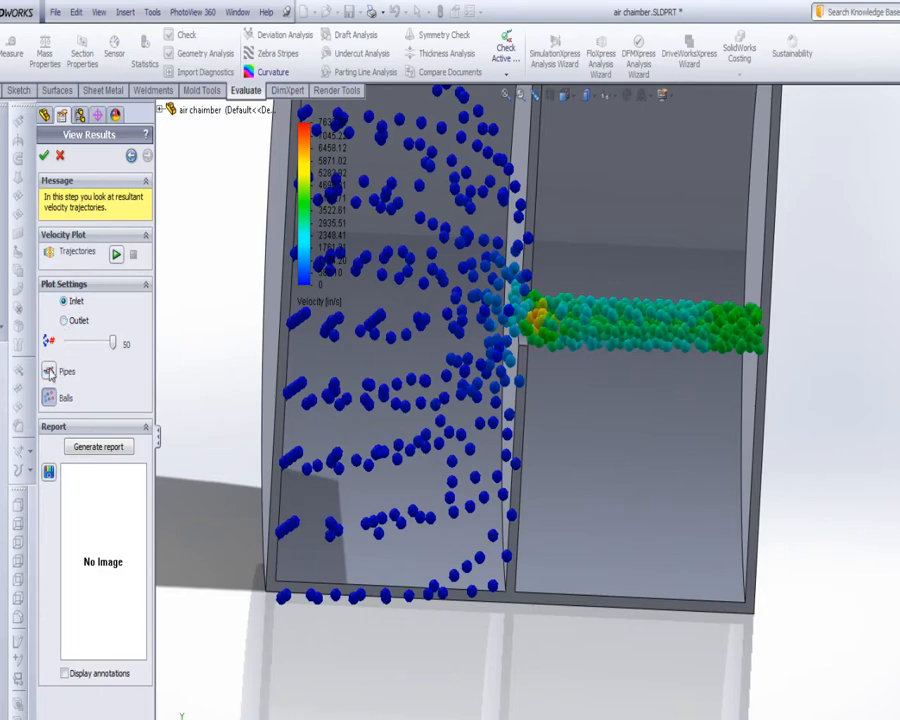
Step: Display the trajectories as pipes starting from the outlet and inspect them in the second chamber
{"action": "left_click", "coordinate": [49, 372]}
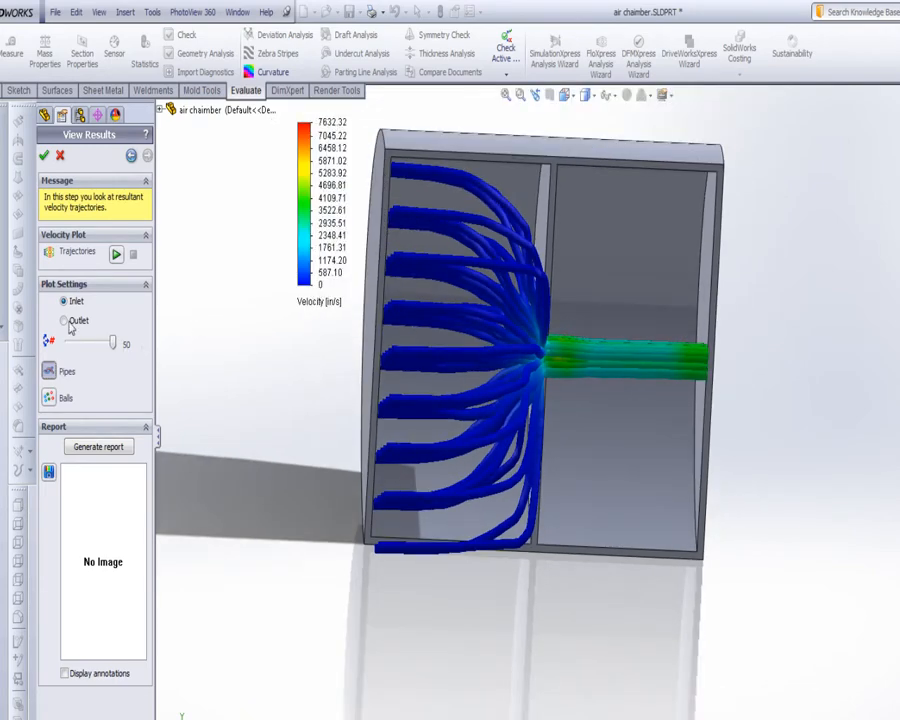
{"action": "left_click", "coordinate": [65, 321]}
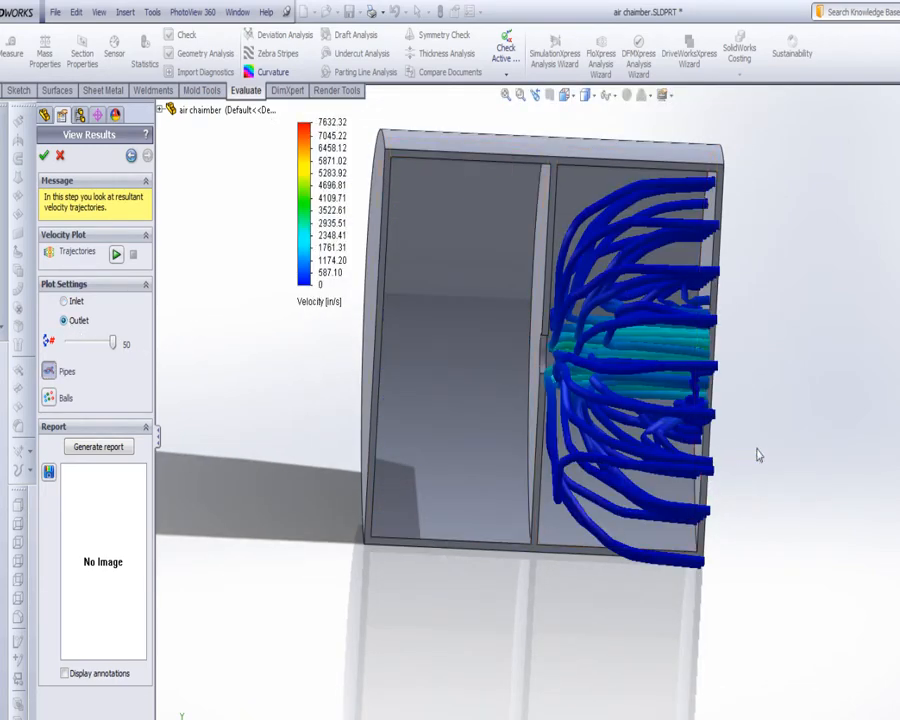
{"action": "middle_click_drag", "start_coordinate": [756, 452], "coordinate": [150, 205]}
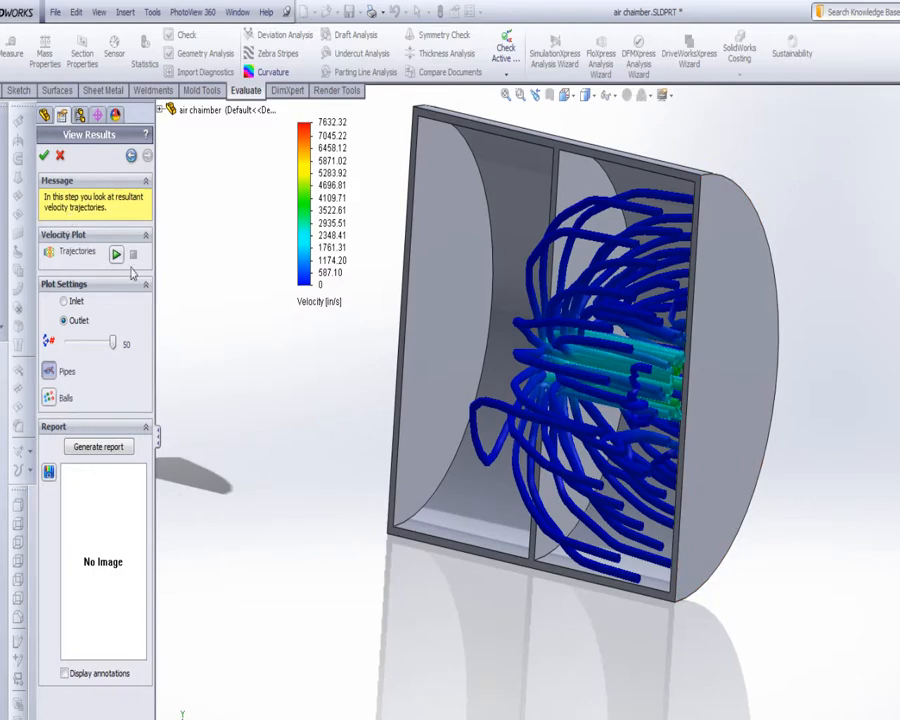
Step: Animate the outlet pipe trajectories, examine them from several angles and stop the animation
{"action": "left_click", "coordinate": [117, 255]}
{"action": "middle_click_drag", "start_coordinate": [316, 346], "coordinate": [437, 383]}
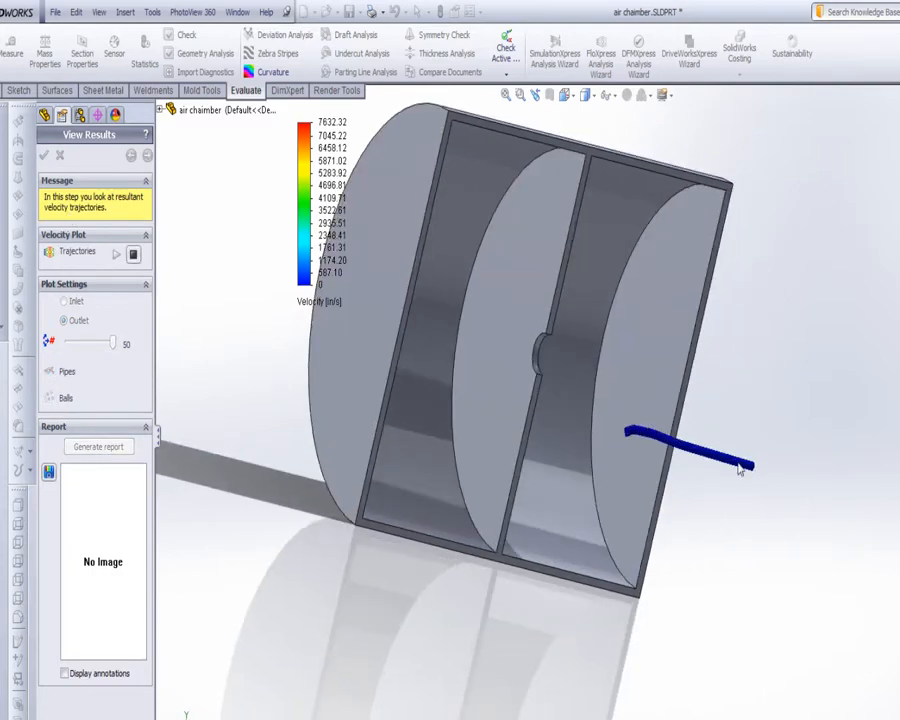
{"action": "middle_click_drag", "start_coordinate": [595, 418], "coordinate": [548, 411]}
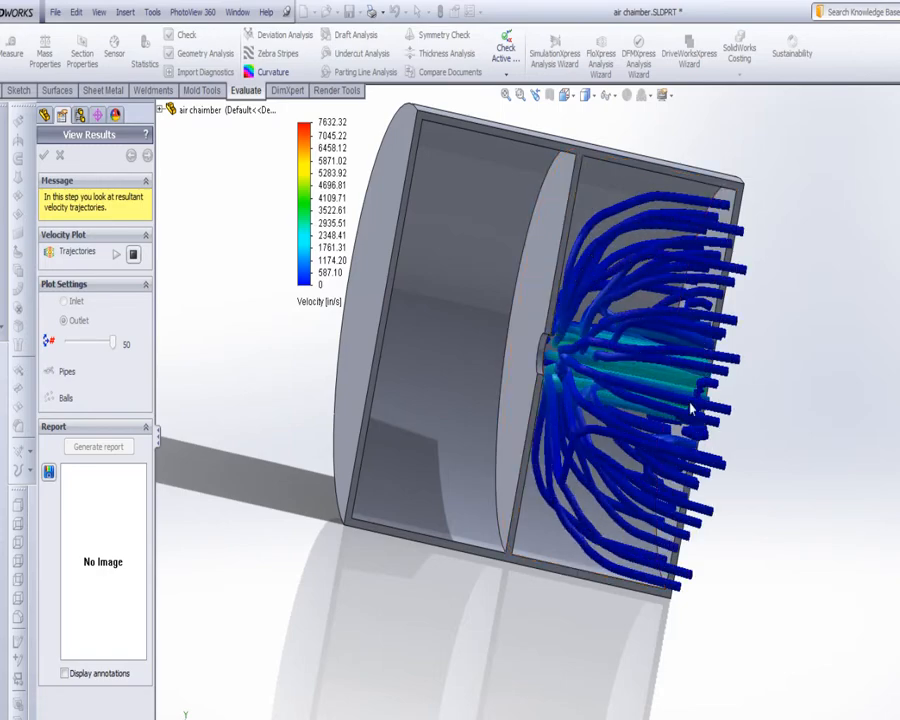
{"action": "middle_click_drag", "start_coordinate": [714, 440], "coordinate": [698, 488]}
{"action": "middle_click_drag", "start_coordinate": [688, 432], "coordinate": [705, 430]}
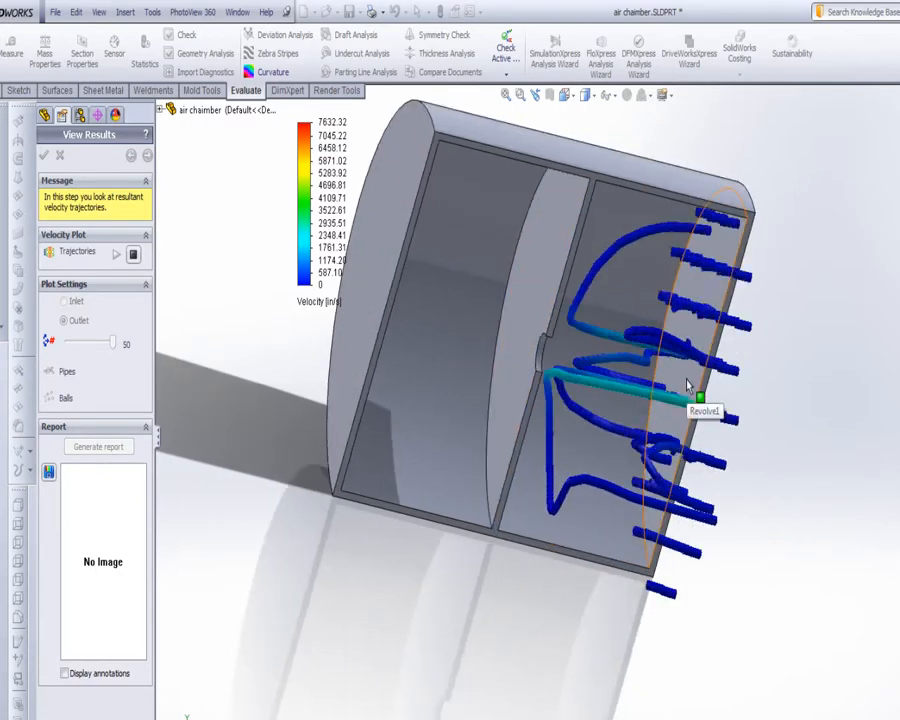
{"action": "middle_click_drag", "start_coordinate": [688, 385], "coordinate": [567, 377]}
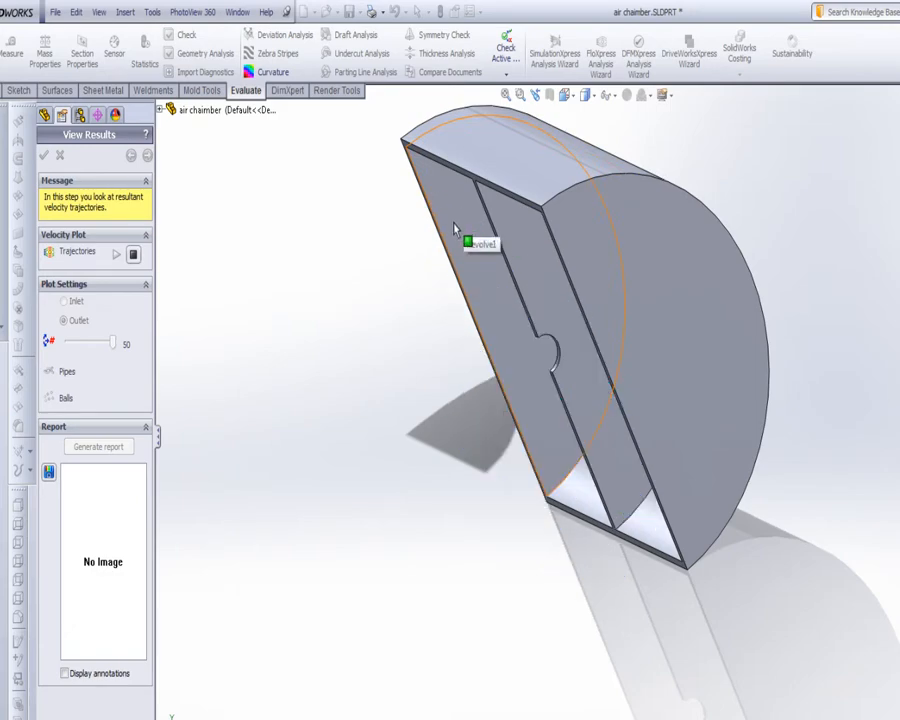
{"action": "middle_click_drag", "start_coordinate": [530, 506], "coordinate": [655, 565]}
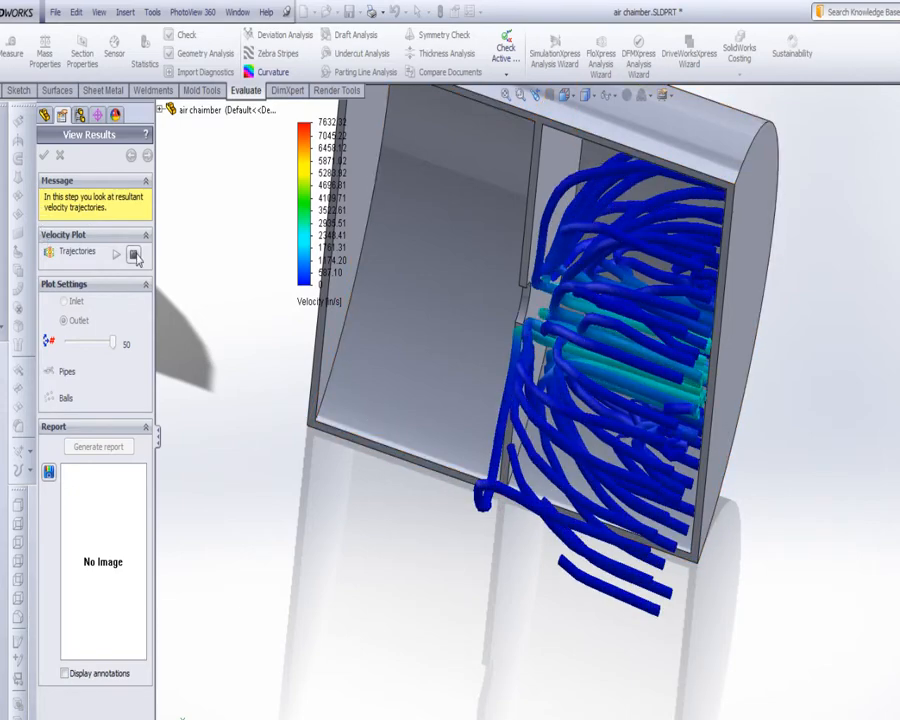
{"action": "left_click", "coordinate": [133, 254]}
Step: Animate the outlet trajectories as balls, stop the animation and switch the plot back to the inlet
{"action": "left_click", "coordinate": [49, 398]}
{"action": "middle_click_drag", "start_coordinate": [220, 472], "coordinate": [533, 532]}
{"action": "left_click", "coordinate": [117, 255]}
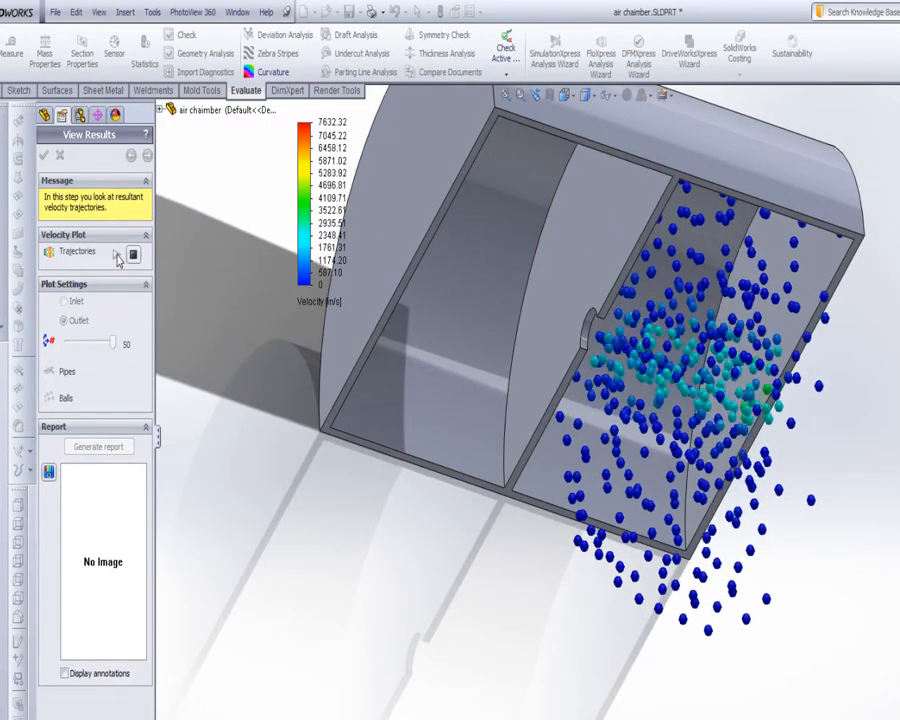
{"action": "left_click", "coordinate": [132, 255]}
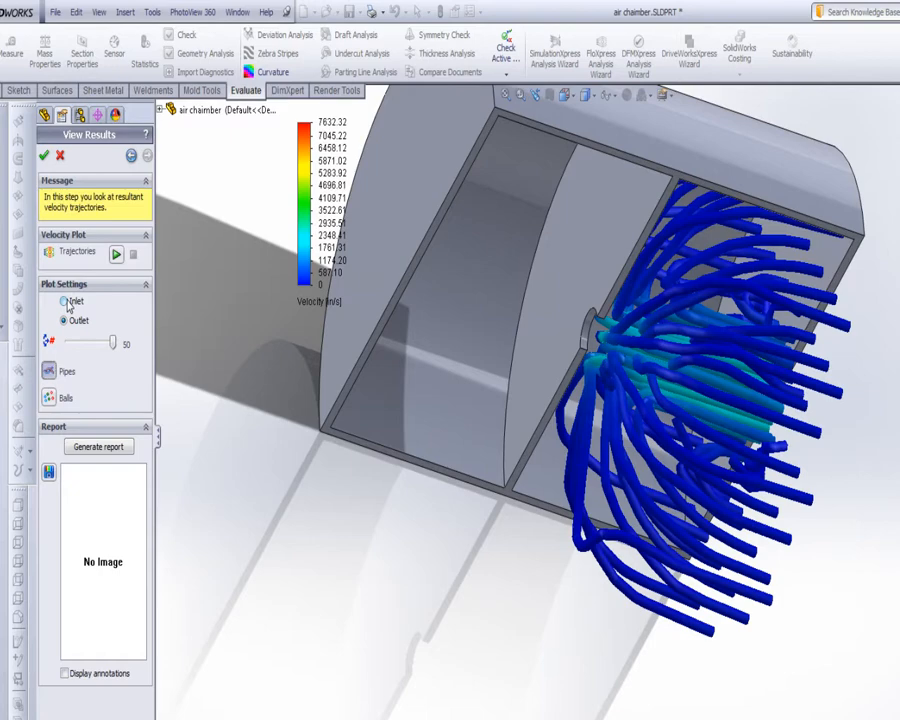
{"action": "left_click", "coordinate": [66, 302]}
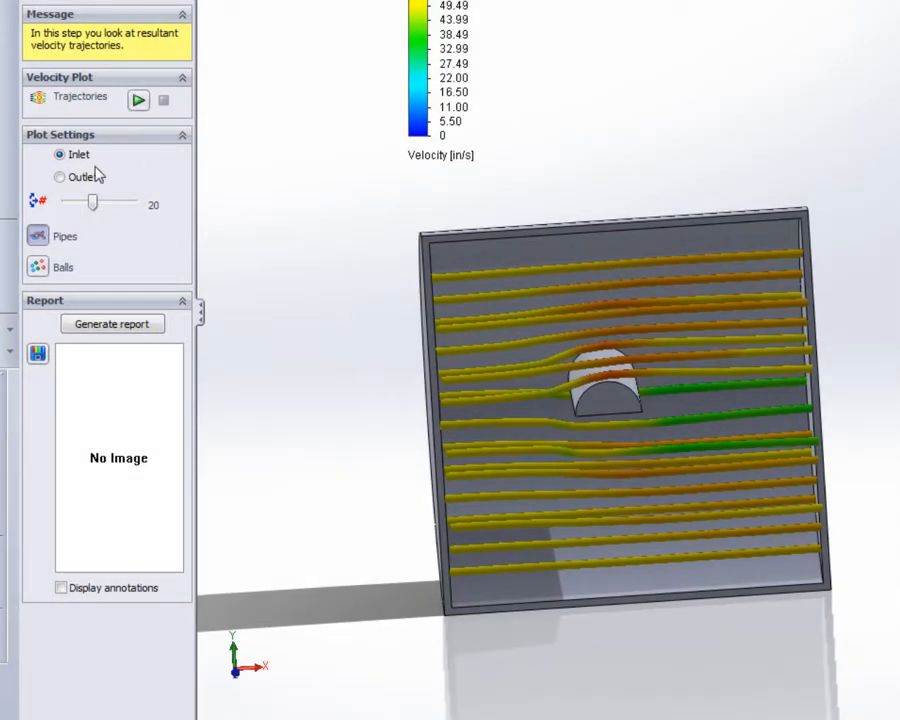
Step: Set the trajectory count to 50 on the part with the half-round obstacle and compare the balls and pipes displays
{"action": "left_click_drag", "start_coordinate": [96, 207], "coordinate": [146, 218]}
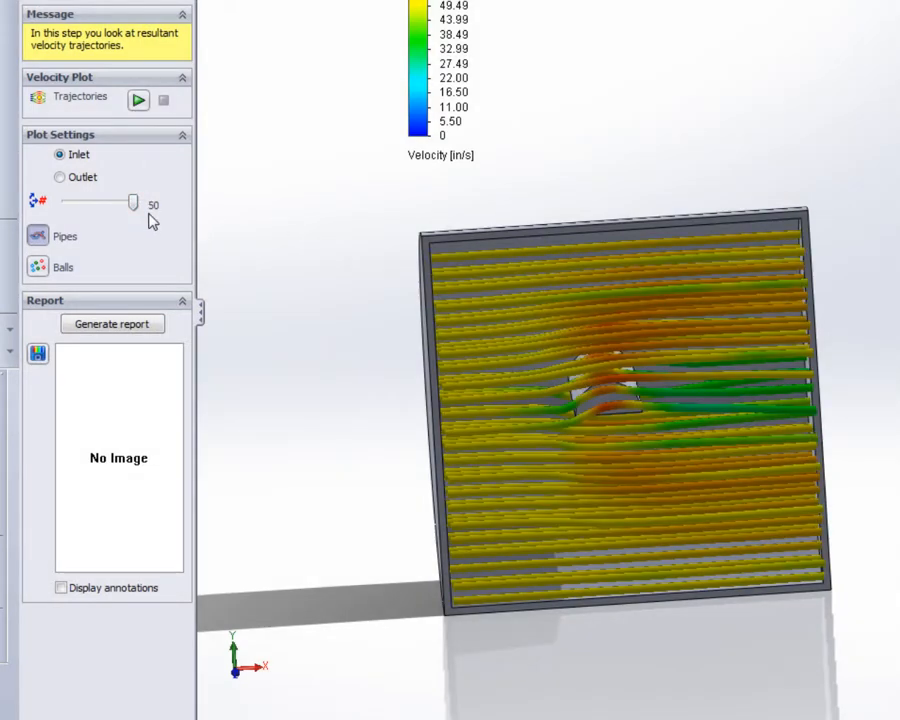
{"action": "left_click", "coordinate": [38, 268]}
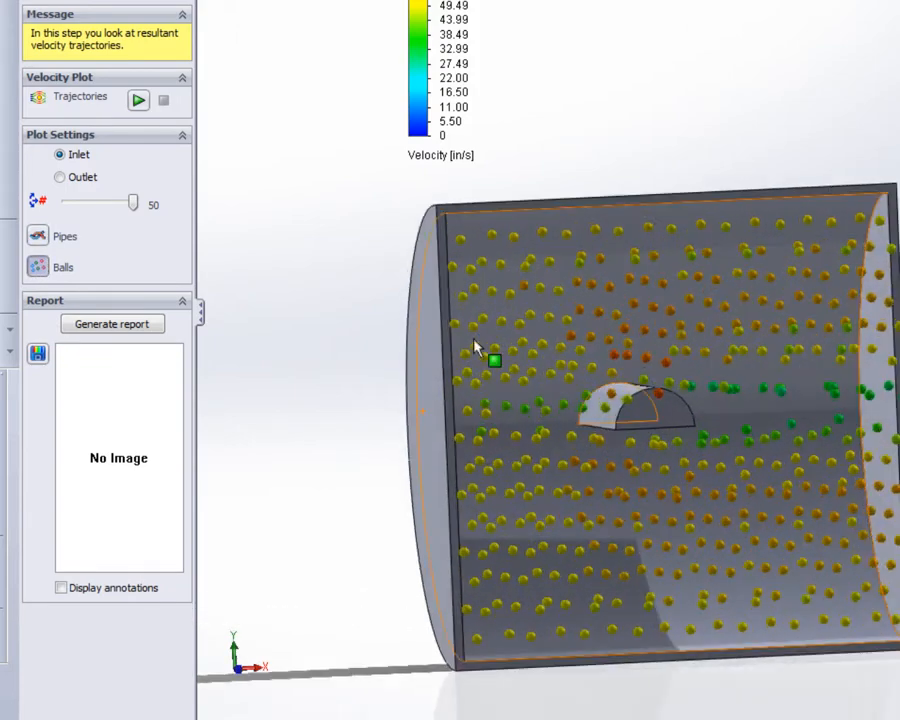
{"action": "left_click", "coordinate": [38, 234]}
Step: Animate the inlet flow around the half-round obstacle, first as pipes and again as balls
{"action": "left_click", "coordinate": [138, 100]}
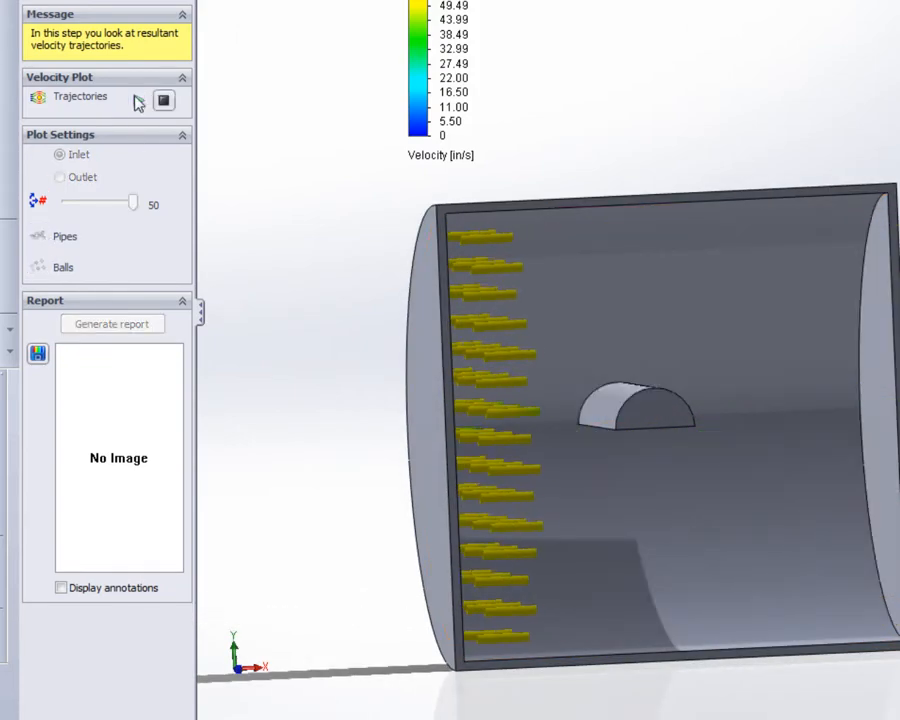
{"action": "middle_click_drag", "start_coordinate": [461, 246], "coordinate": [436, 253]}
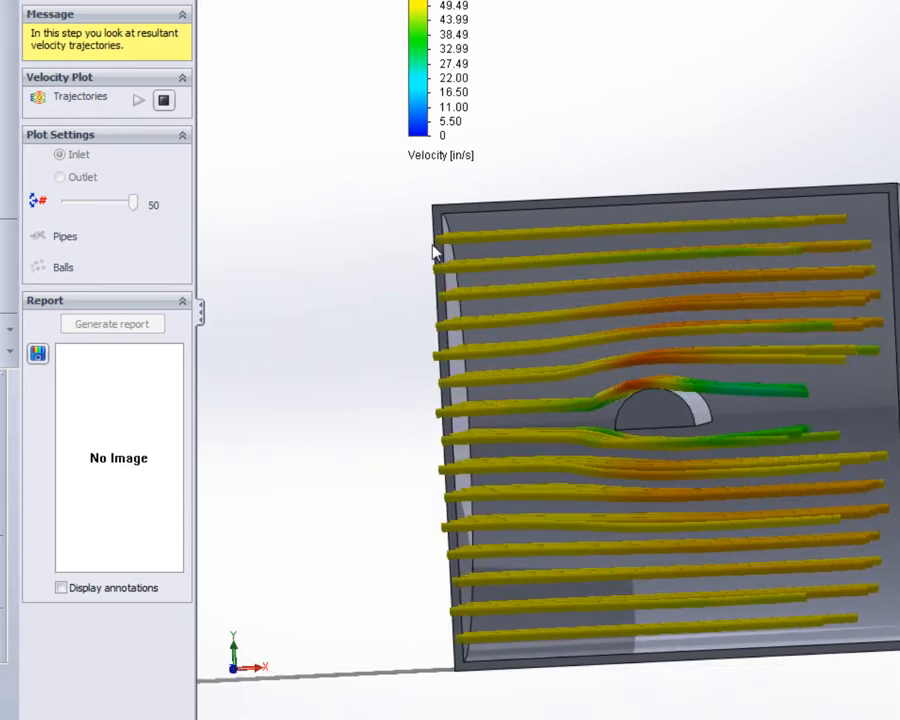
{"action": "left_click", "coordinate": [164, 101]}
{"action": "left_click", "coordinate": [40, 267]}
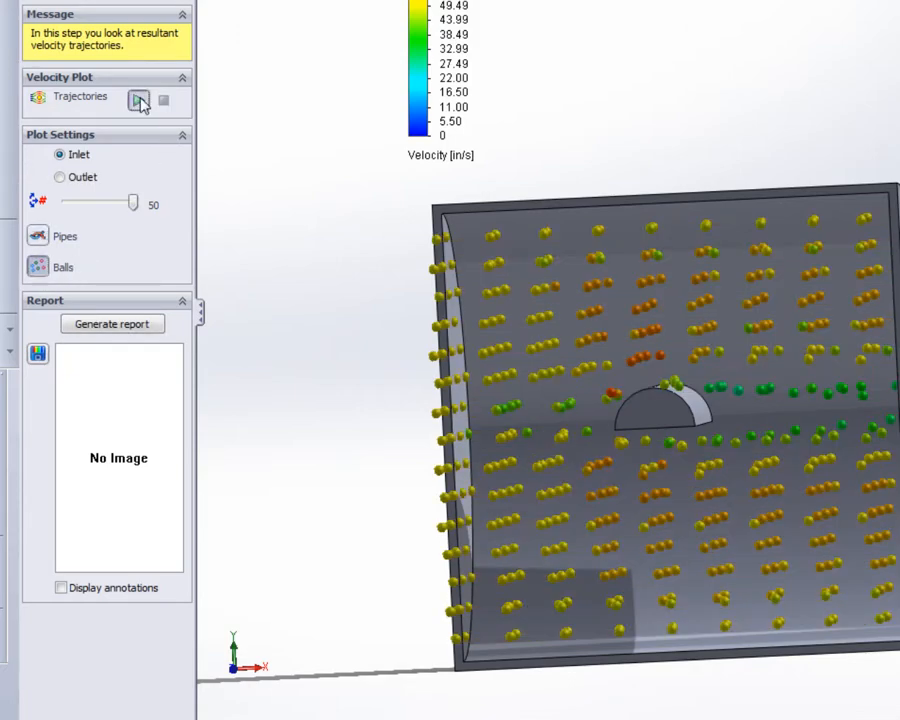
{"action": "left_click", "coordinate": [139, 101]}
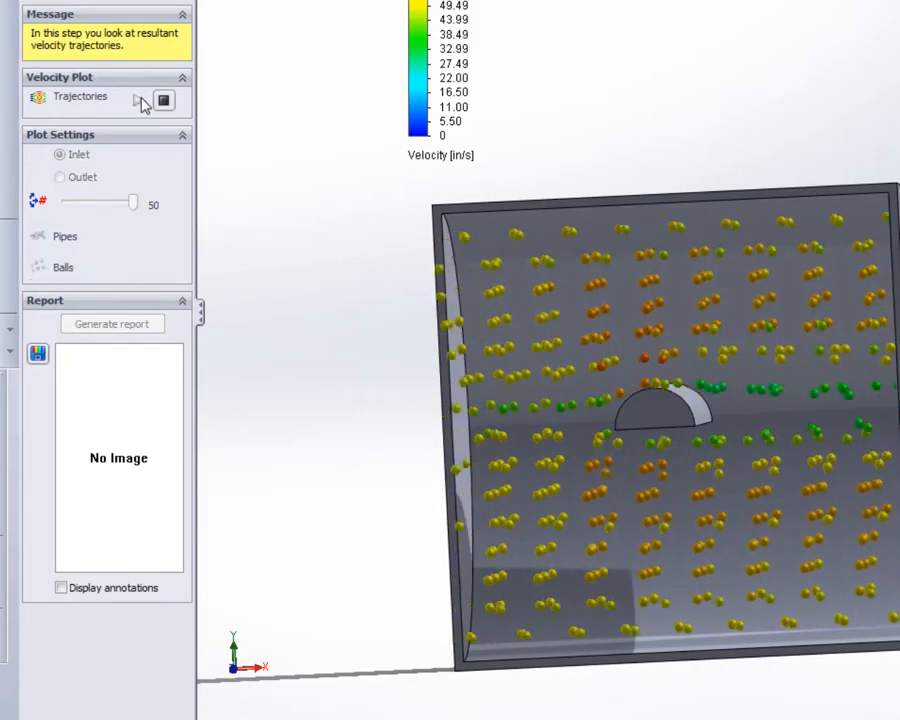
Step: Stop the trajectory animation and section the Rutan in tunnel part along the Front Plane with a 1.000 in offset
{"action": "left_click", "coordinate": [164, 101]}
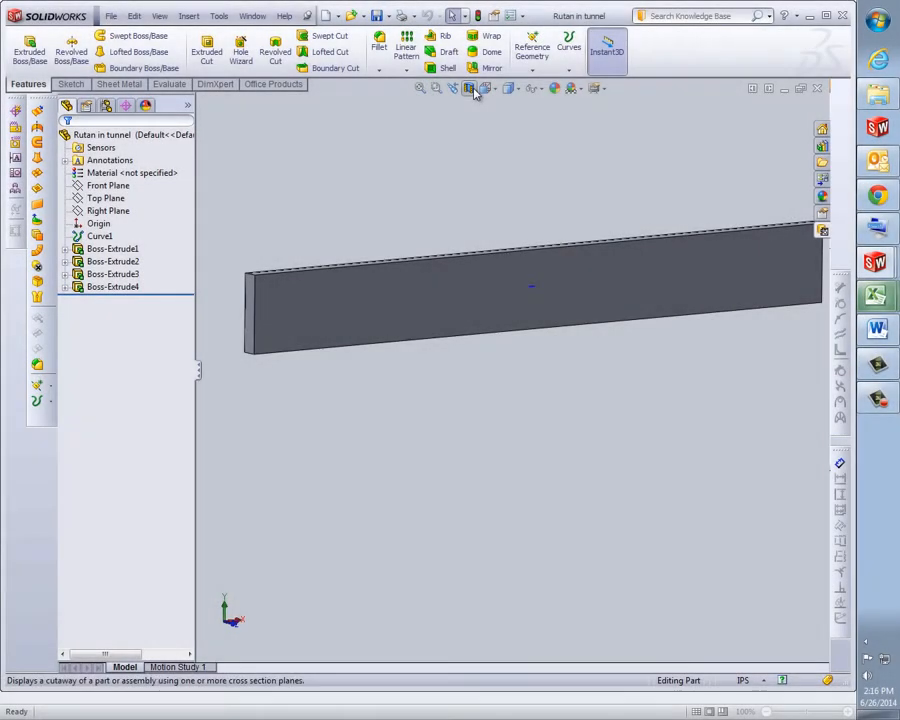
{"action": "left_click", "coordinate": [470, 88]}
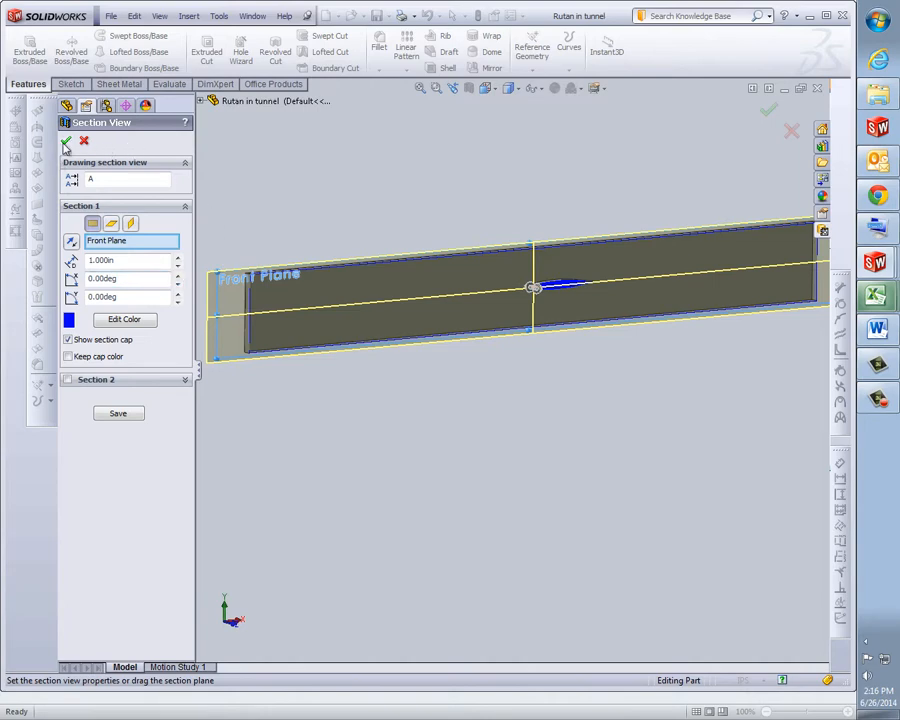
{"action": "left_click", "coordinate": [66, 142]}
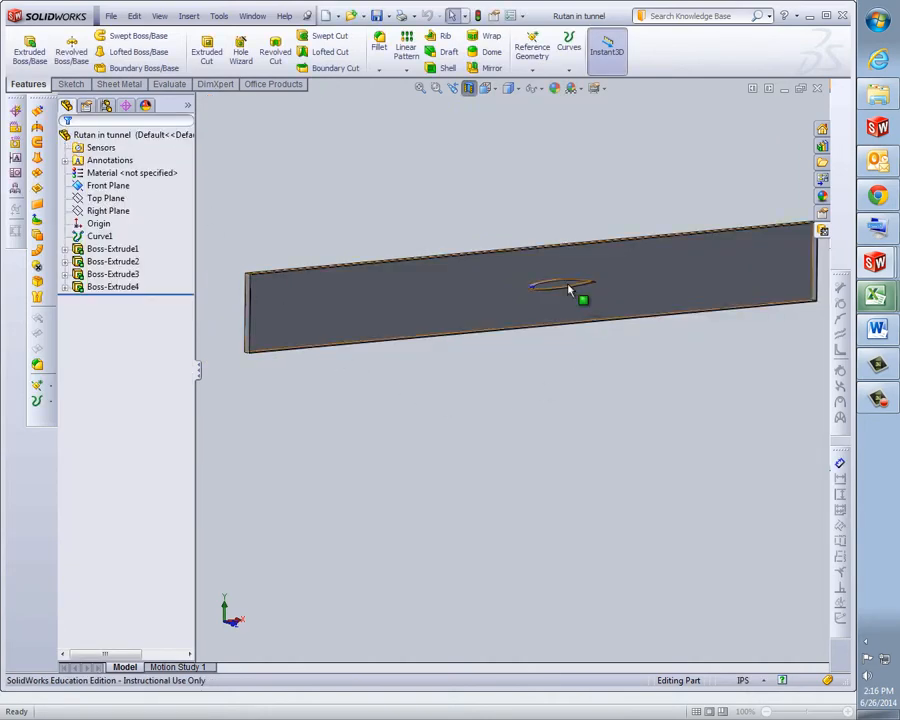
{"action": "scroll", "coordinate": [568, 290], "scroll_direction": "down", "scroll_amount": 5}
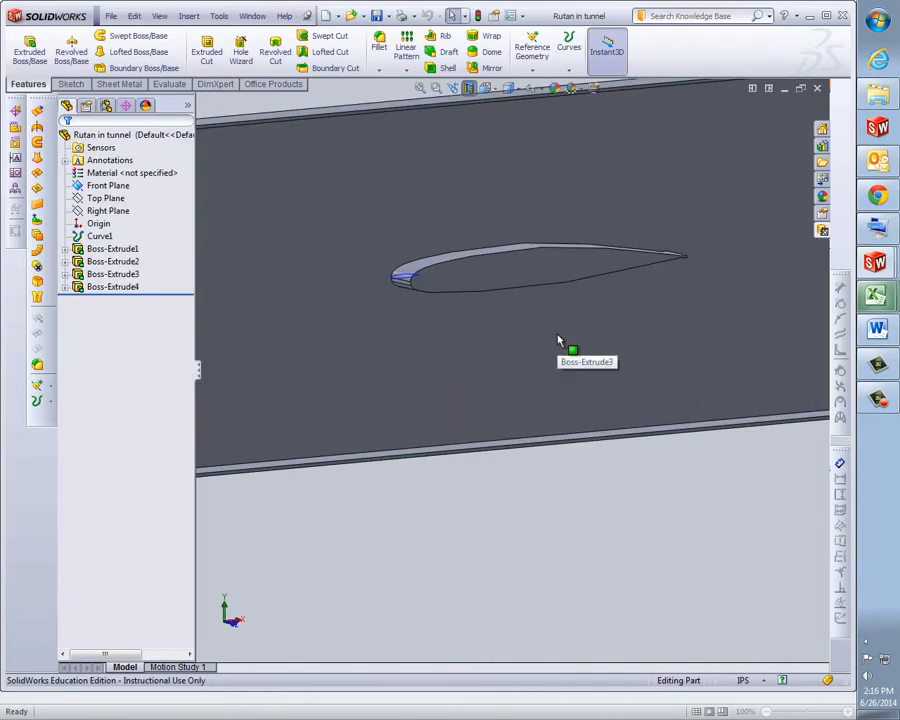
{"action": "scroll", "coordinate": [560, 341], "scroll_direction": "up", "scroll_amount": 2}
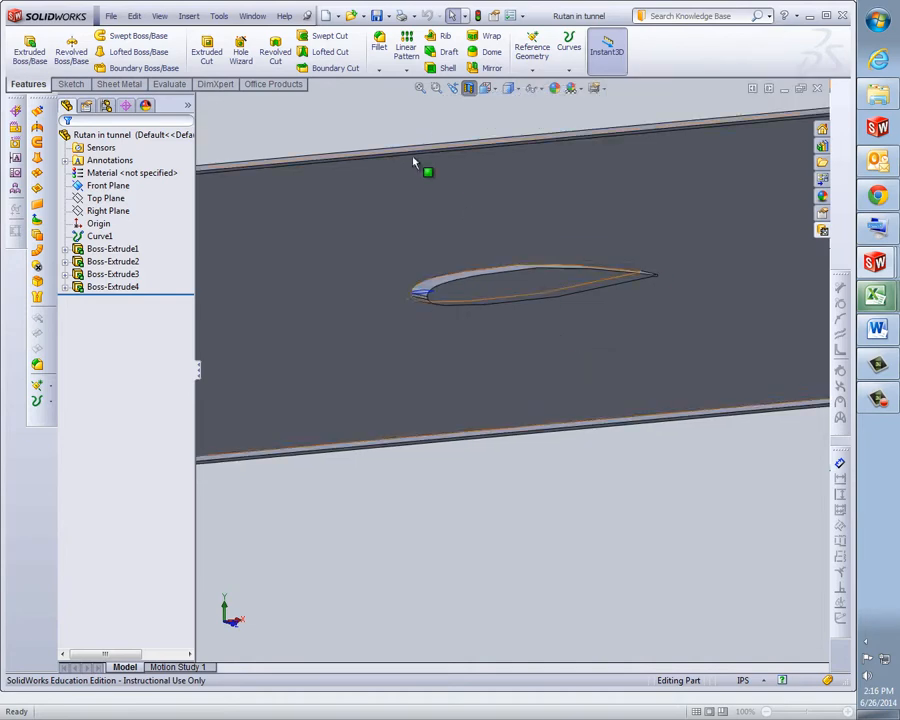
Step: Start the FloXpress analysis on the sectioned tunnel part and proceed past the welcome page
{"action": "left_click", "coordinate": [169, 85]}
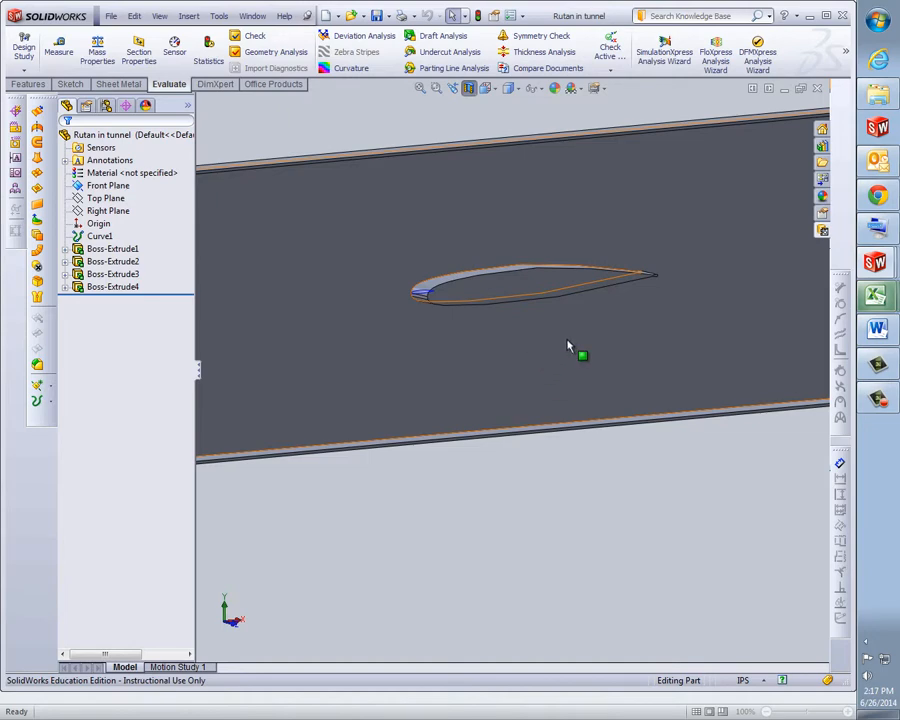
{"action": "scroll", "coordinate": [567, 346], "scroll_direction": "up", "scroll_amount": 1}
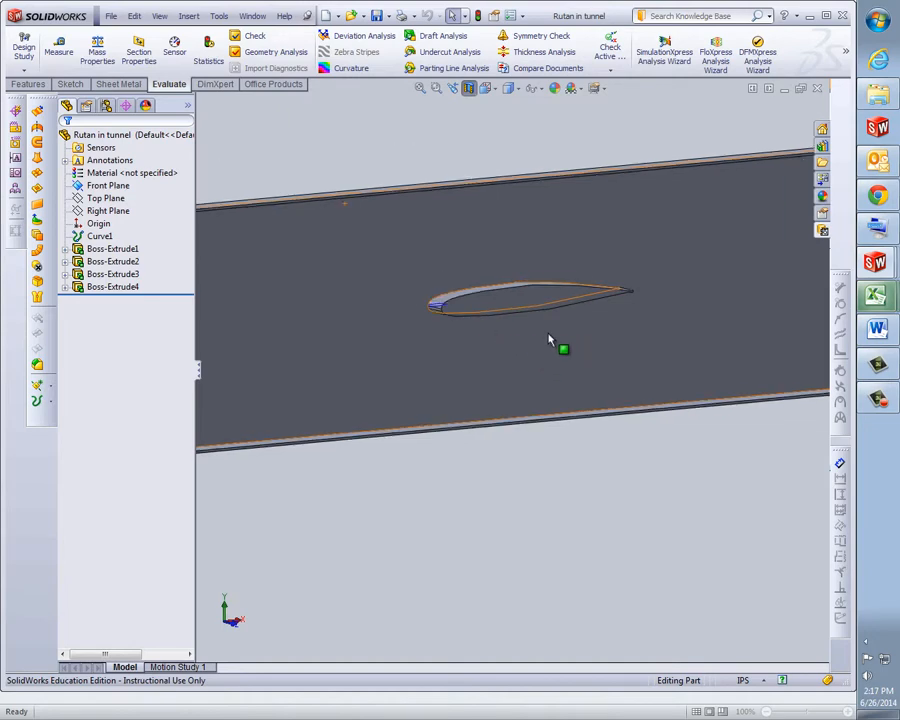
{"action": "left_click", "coordinate": [560, 345]}
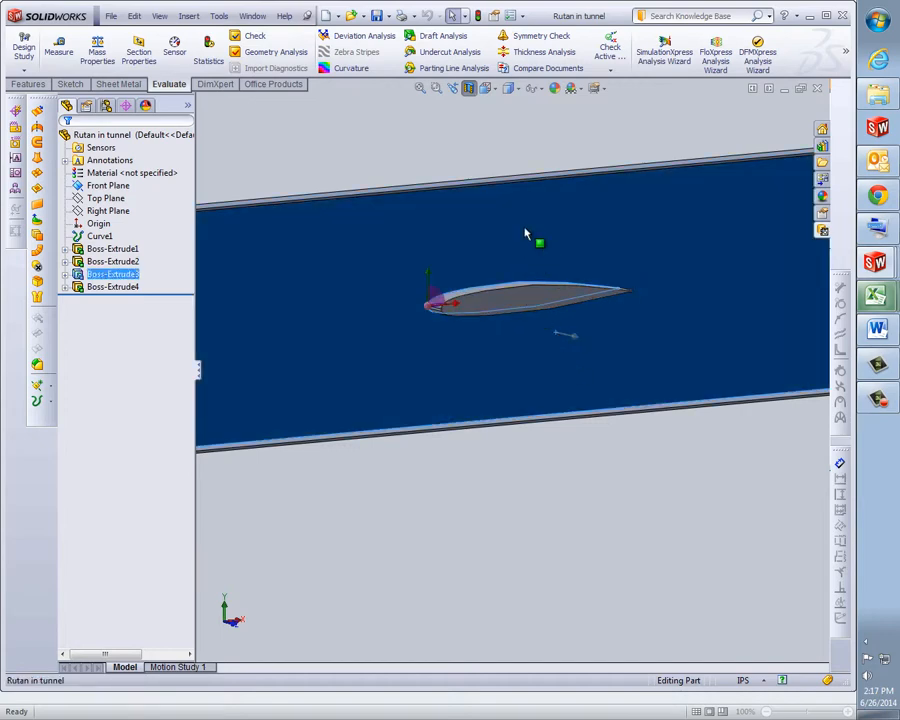
{"action": "left_click", "coordinate": [485, 142]}
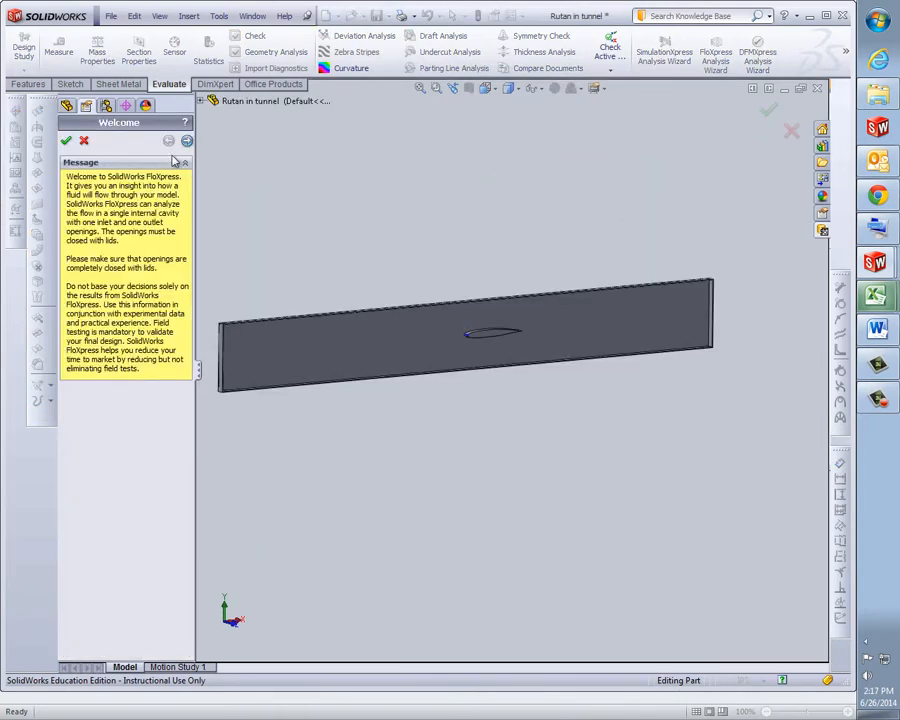
{"action": "left_click", "coordinate": [187, 142]}
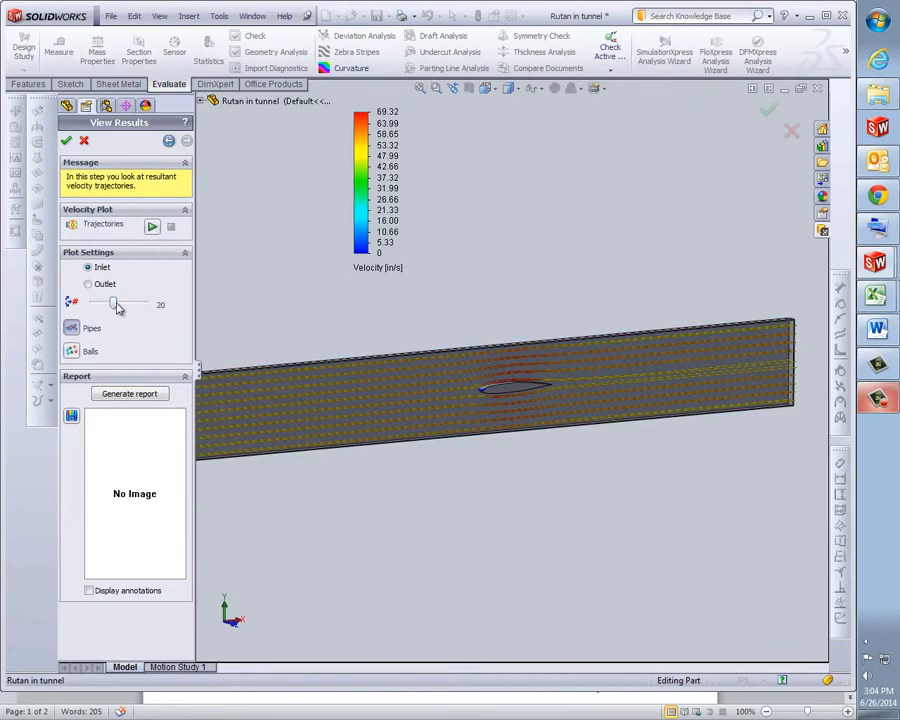
Step: Animate the inlet flow around the airfoil in the tunnel, first as pipes and again as balls
{"action": "left_click", "coordinate": [152, 228]}
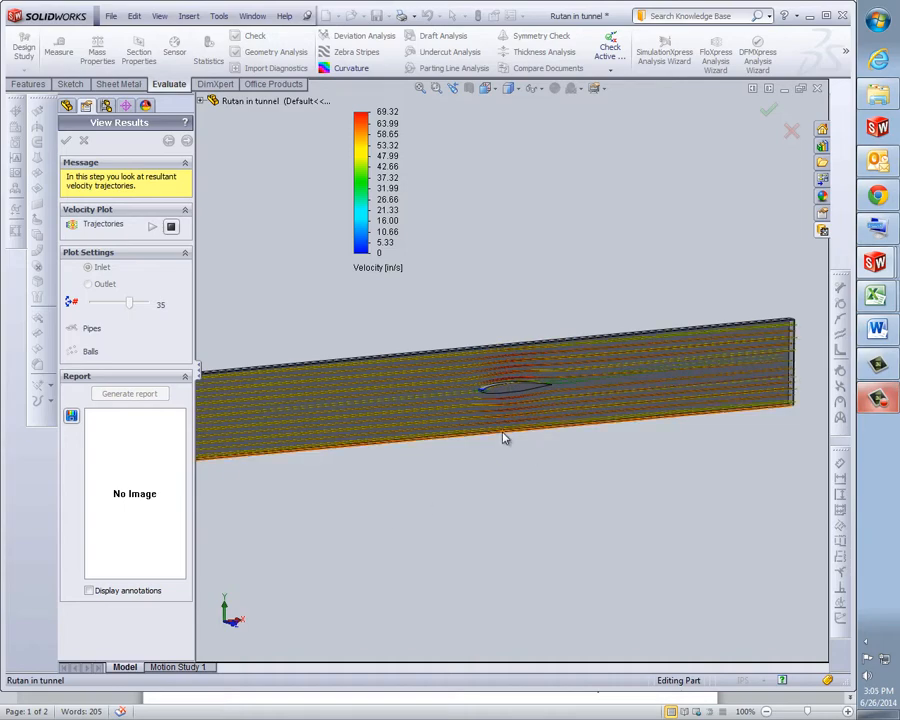
{"action": "scroll", "coordinate": [518, 444], "scroll_direction": "up", "scroll_amount": 5}
{"action": "scroll", "coordinate": [547, 243], "scroll_direction": "up", "scroll_amount": 3}
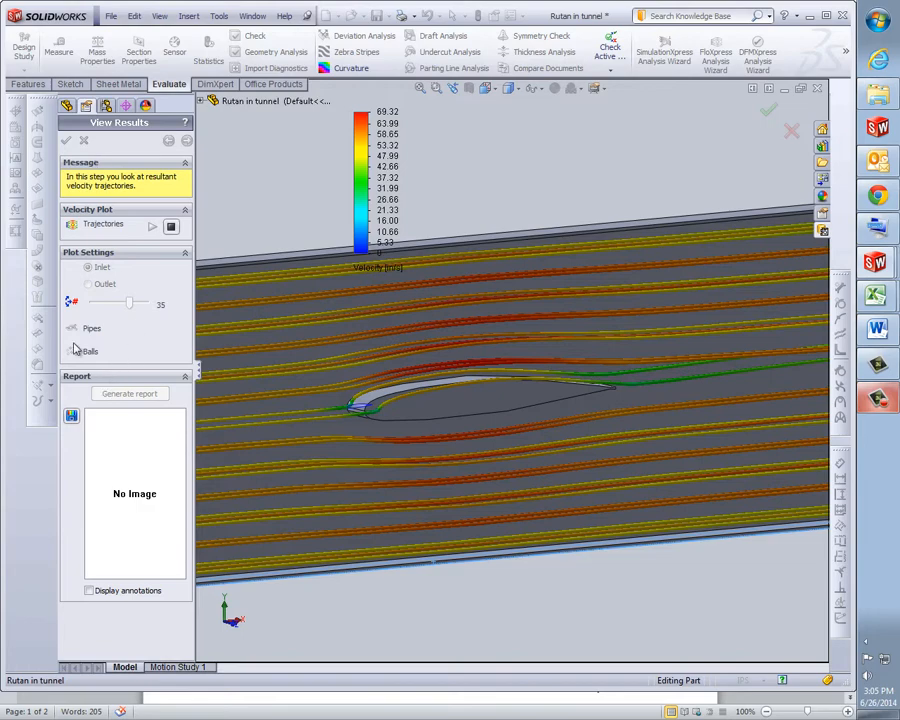
{"action": "left_click", "coordinate": [172, 229]}
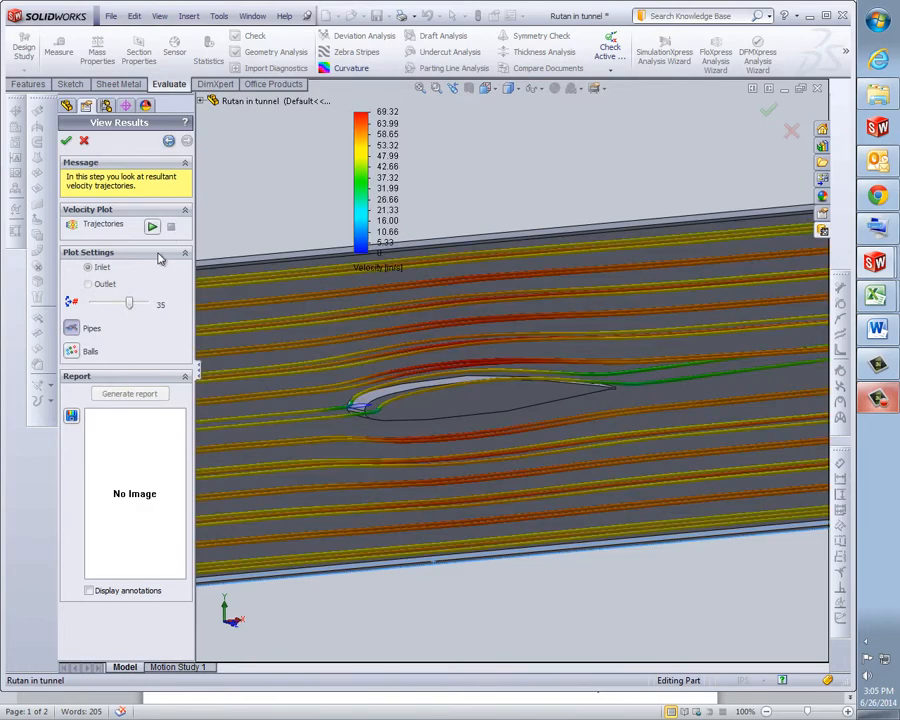
{"action": "left_click", "coordinate": [72, 352]}
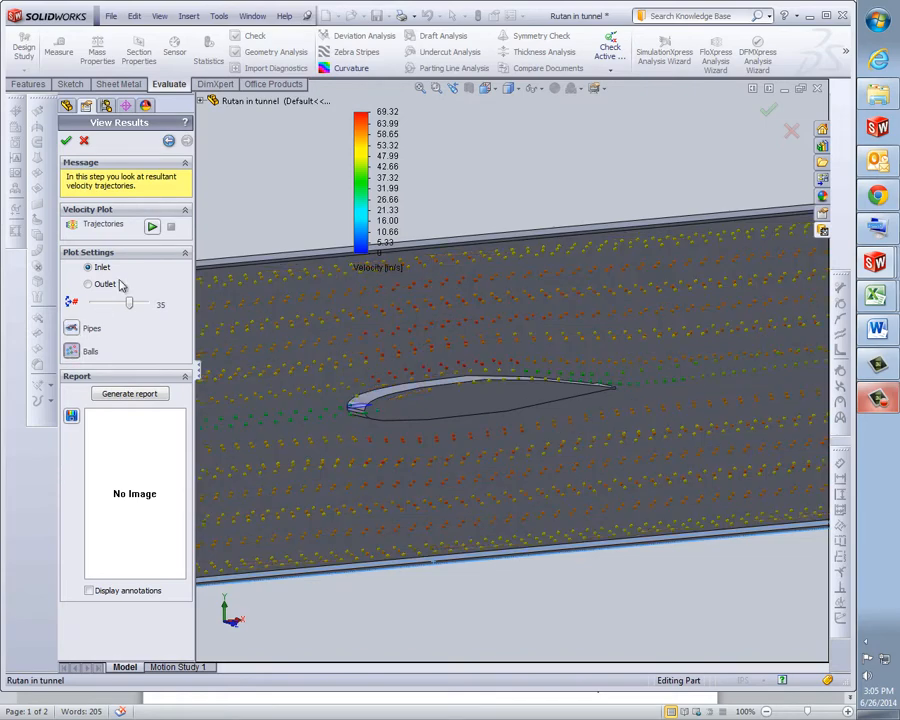
{"action": "left_click", "coordinate": [152, 228]}
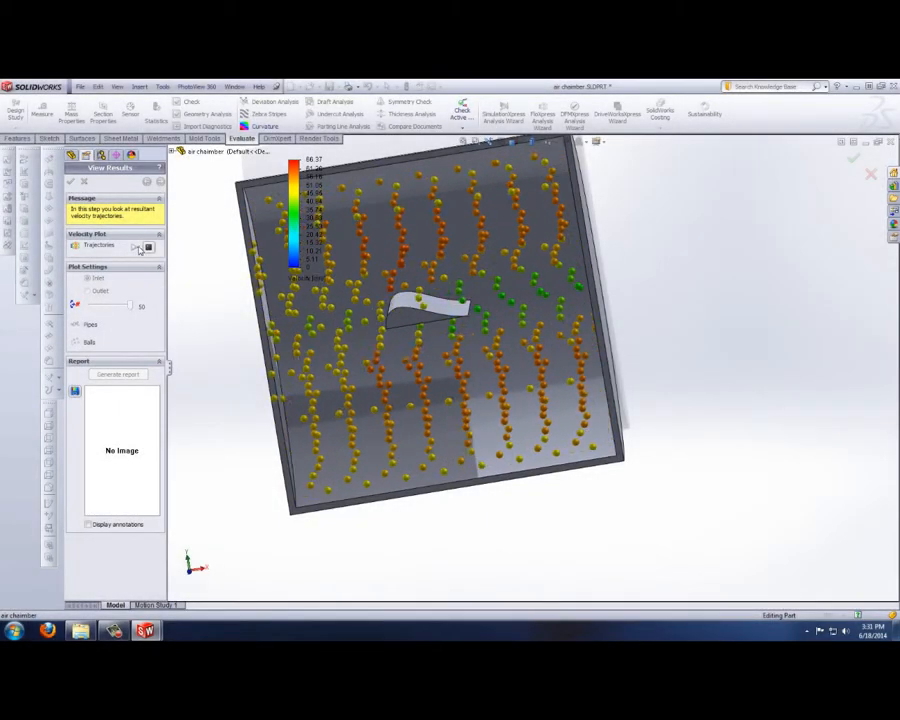
Step: Stop the air chamber's inlet animation, switch the plot to the outlet and play and stop its ball animation
{"action": "left_click", "coordinate": [150, 247]}
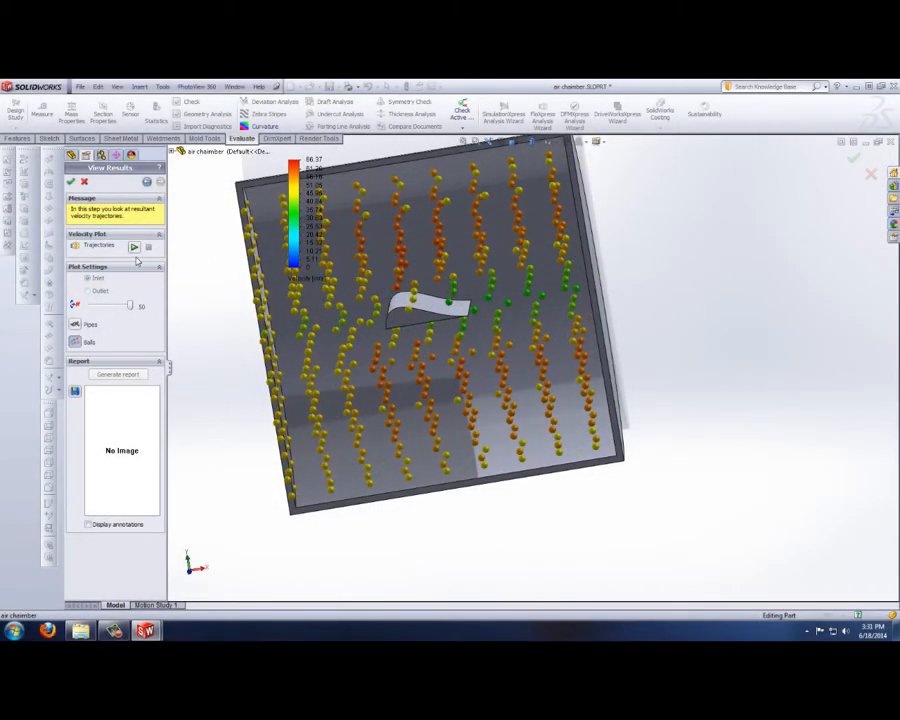
{"action": "left_click", "coordinate": [90, 291]}
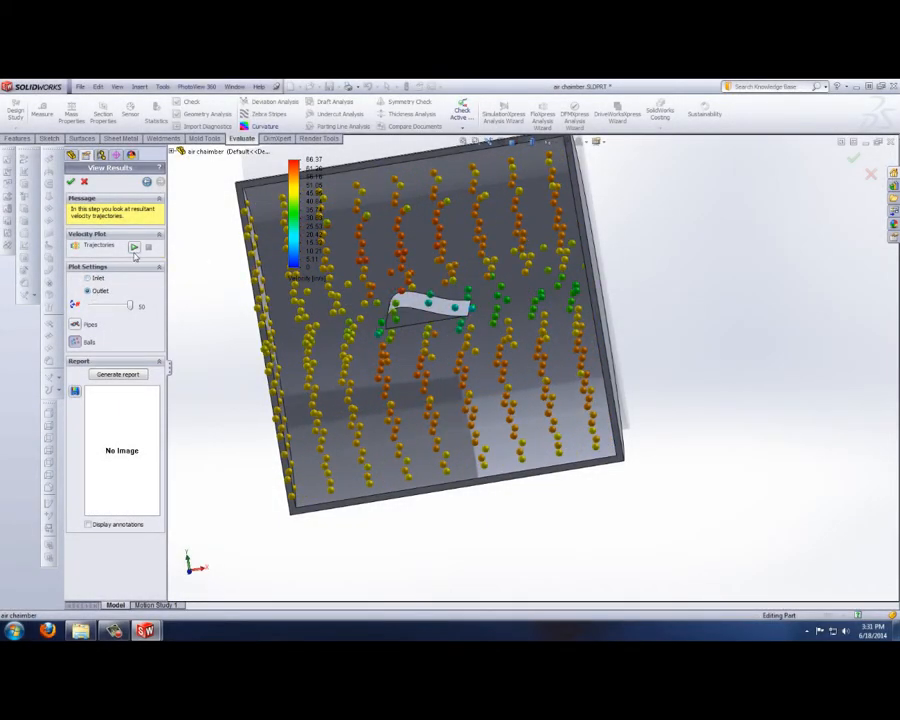
{"action": "left_click", "coordinate": [134, 248]}
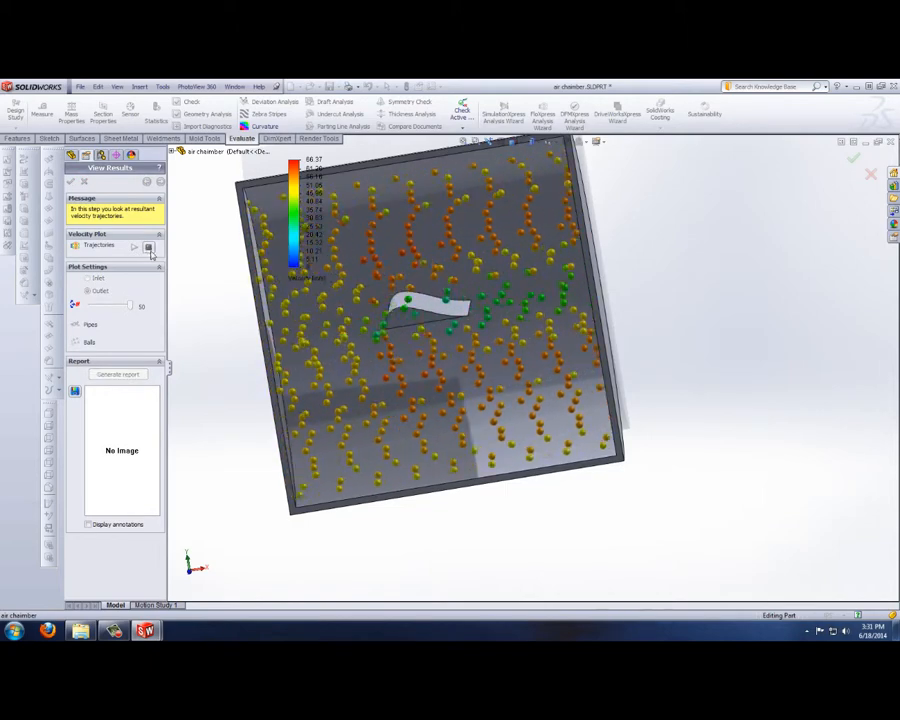
{"action": "left_click", "coordinate": [148, 248]}
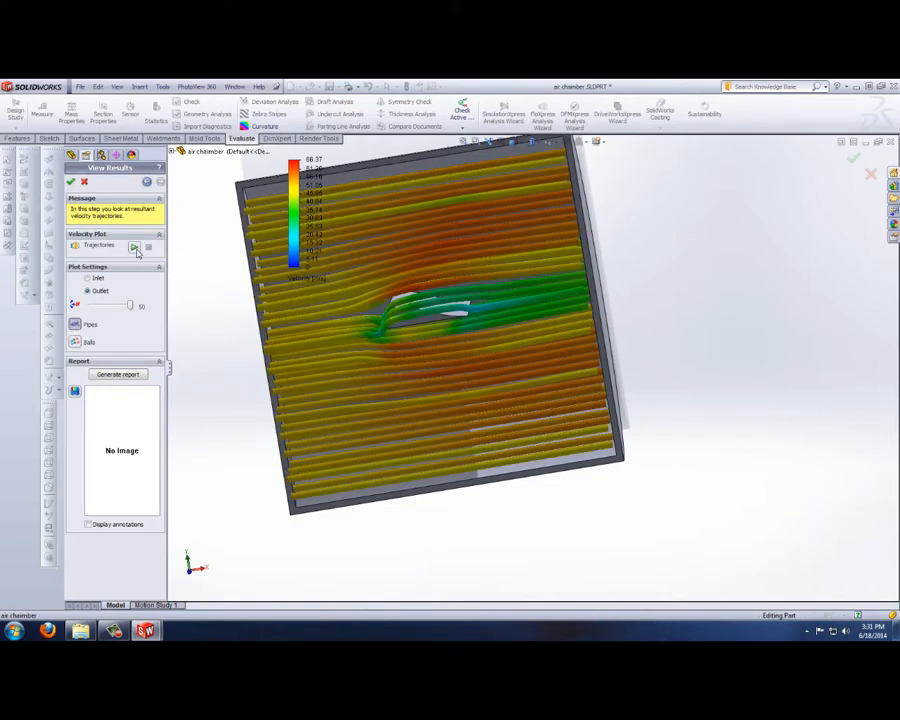
Step: Animate the air chamber's outlet trajectories as pipes, examine them from several angles and stop the animation
{"action": "left_click", "coordinate": [135, 248]}
{"action": "middle_click_drag", "start_coordinate": [315, 346], "coordinate": [360, 335]}
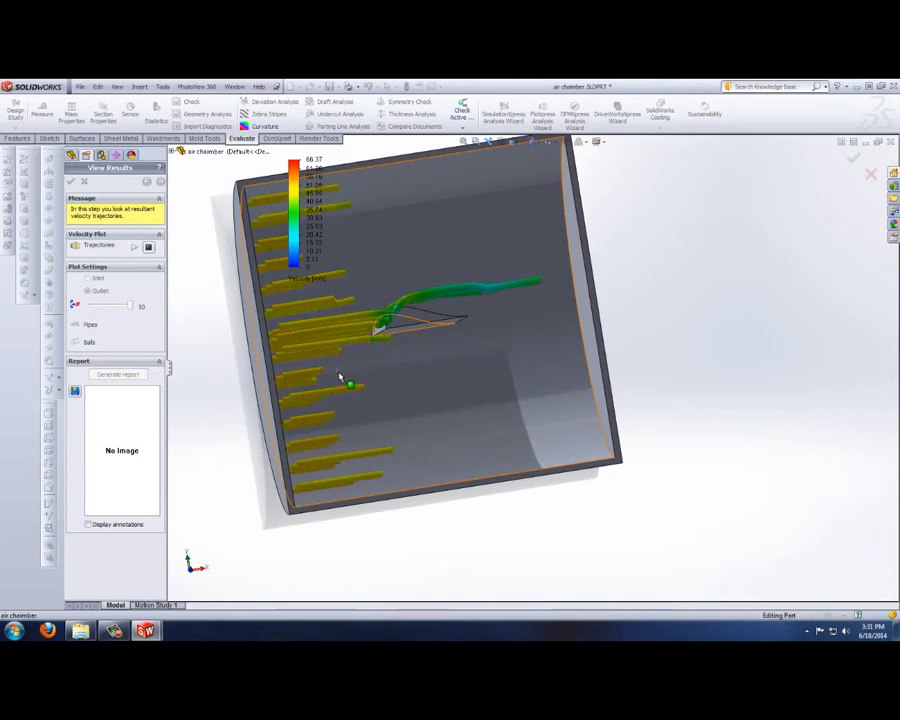
{"action": "middle_click_drag", "start_coordinate": [338, 377], "coordinate": [321, 400]}
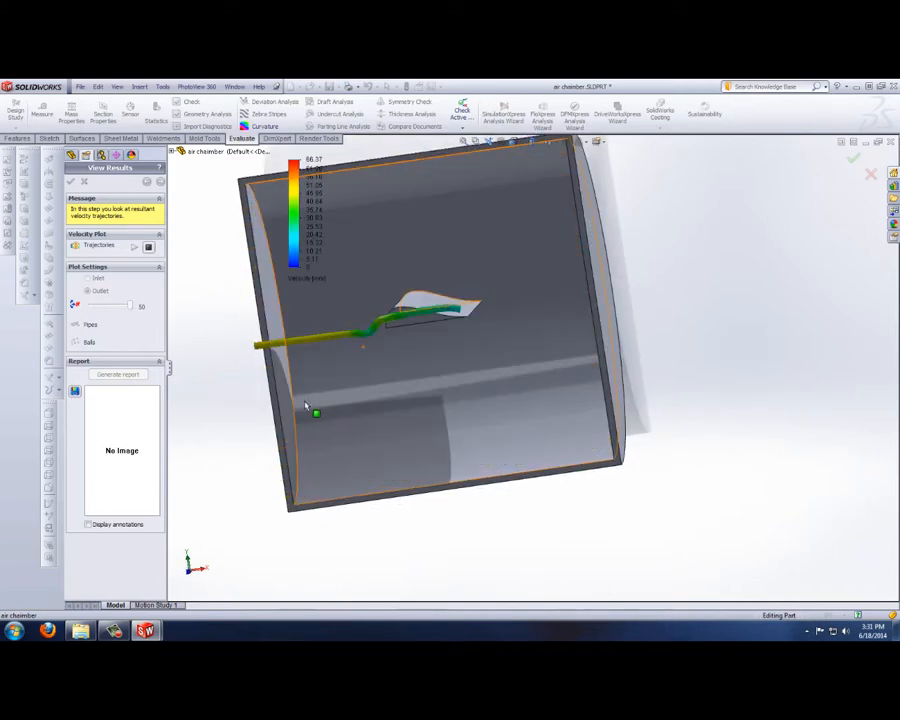
{"action": "scroll", "coordinate": [343, 343], "scroll_direction": "down", "scroll_amount": 1}
{"action": "middle_click_drag", "start_coordinate": [343, 343], "coordinate": [348, 336]}
{"action": "scroll", "coordinate": [348, 336], "scroll_direction": "up", "scroll_amount": 1}
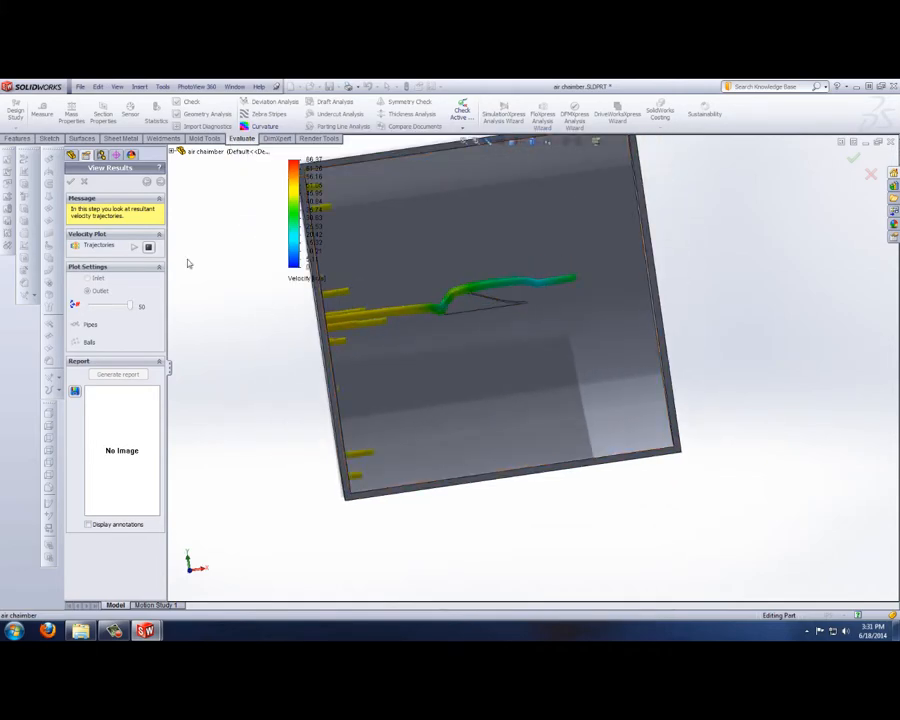
{"action": "left_click", "coordinate": [148, 248]}
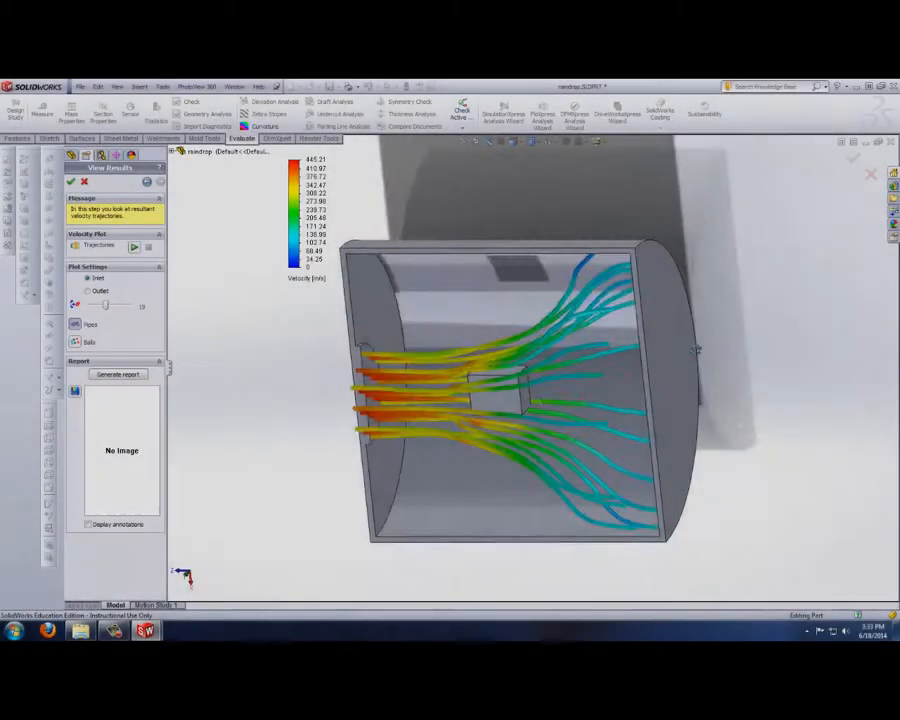
Step: Set the trajectory count to 50 on the part with the block obstacle and examine the inlet pipes
{"action": "middle_click_drag", "start_coordinate": [590, 330], "coordinate": [670, 378]}
{"action": "left_click_drag", "start_coordinate": [100, 306], "coordinate": [129, 306]}
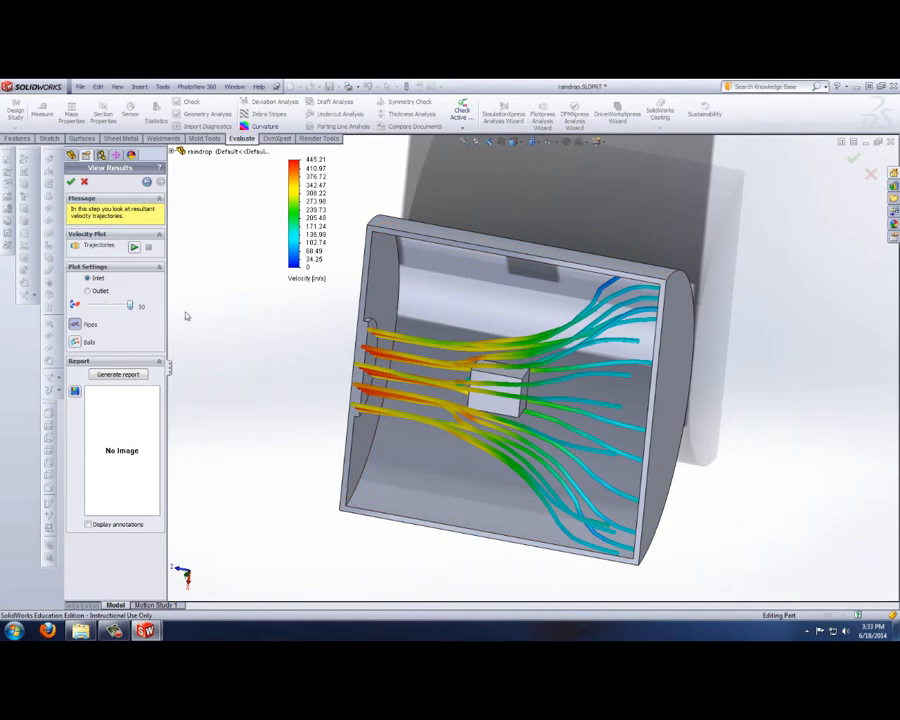
{"action": "middle_click_drag", "start_coordinate": [333, 396], "coordinate": [440, 396]}
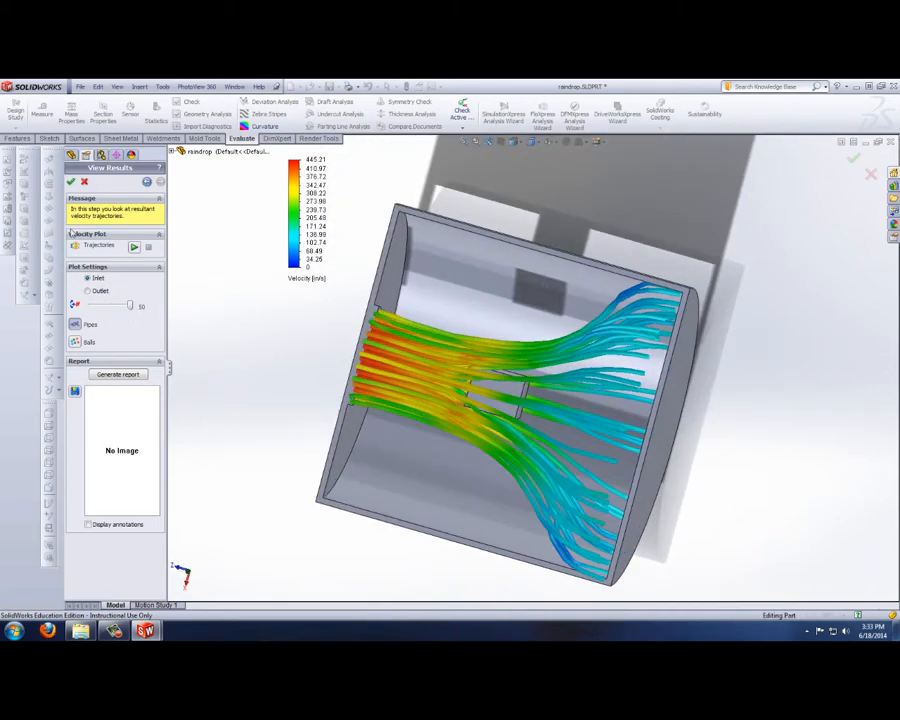
Step: Animate the inlet flow around the block obstacle as balls, examine it from different angles and stop the animation
{"action": "left_click", "coordinate": [75, 342]}
{"action": "middle_click_drag", "start_coordinate": [315, 400], "coordinate": [390, 396]}
{"action": "left_click", "coordinate": [134, 247]}
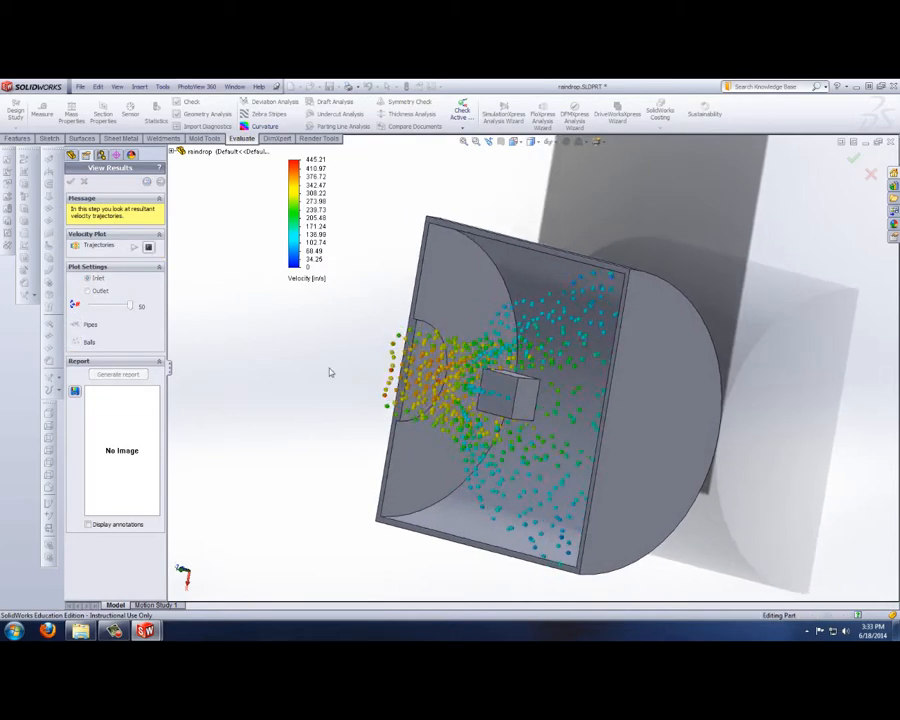
{"action": "middle_click_drag", "start_coordinate": [329, 370], "coordinate": [372, 405]}
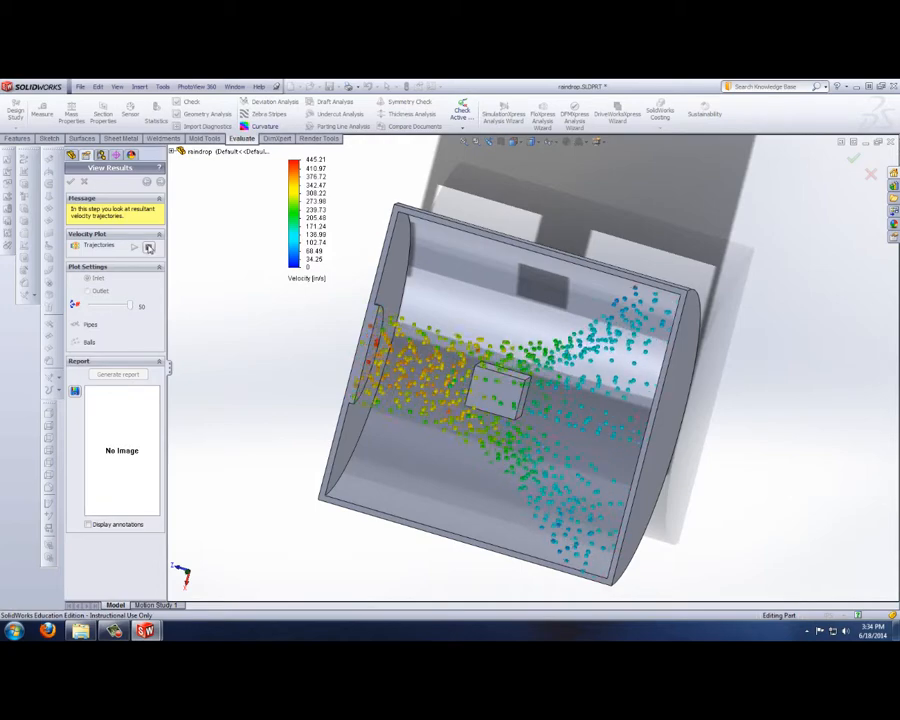
{"action": "left_click", "coordinate": [148, 247]}
Step: Display the inlet trajectories around the block as pipes, then play and stop their animation
{"action": "left_click", "coordinate": [75, 325]}
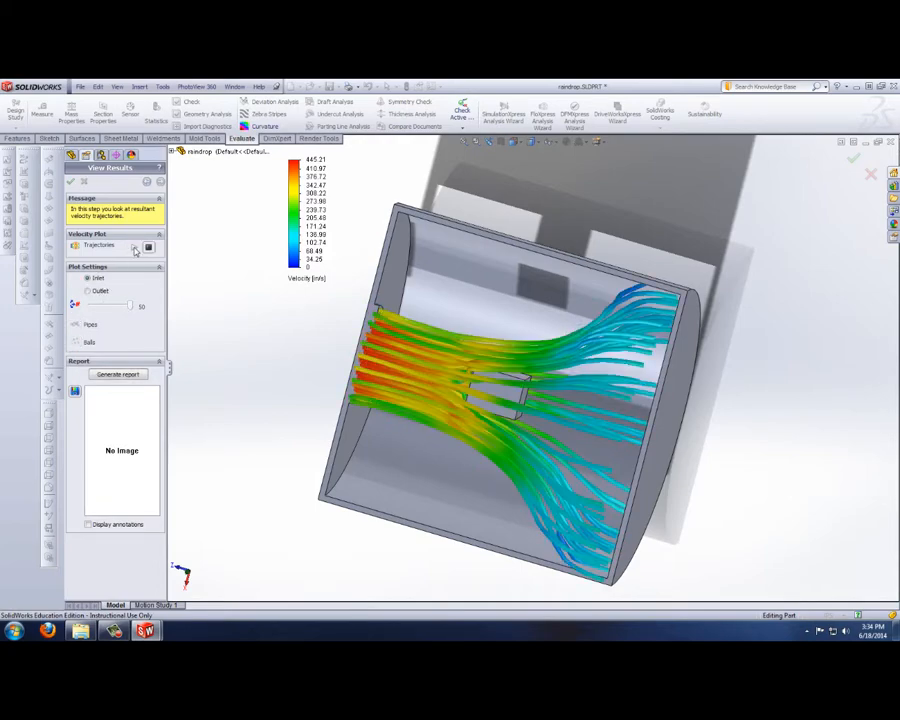
{"action": "left_click", "coordinate": [134, 247]}
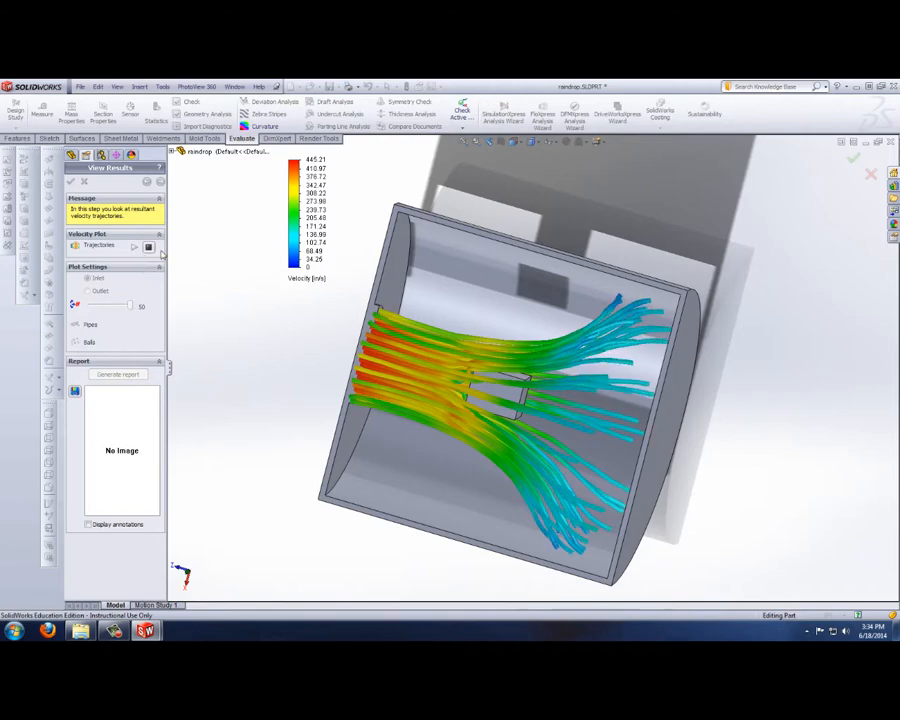
{"action": "left_click", "coordinate": [148, 246]}
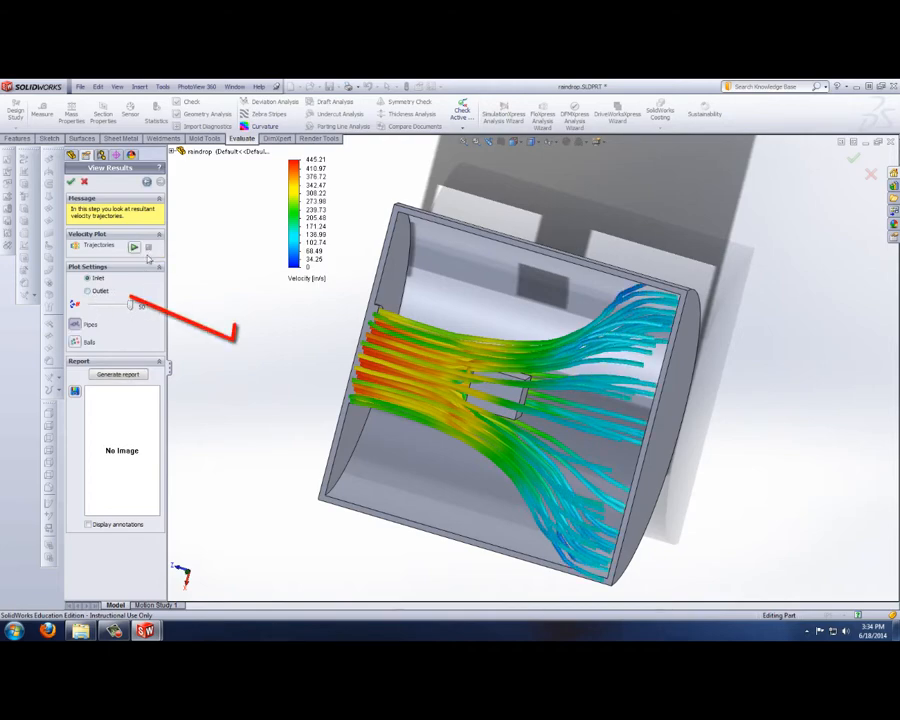
Step: Switch the block obstacle's plot to the outlet and animate the trajectories as pipes and as balls
{"action": "left_click", "coordinate": [95, 293]}
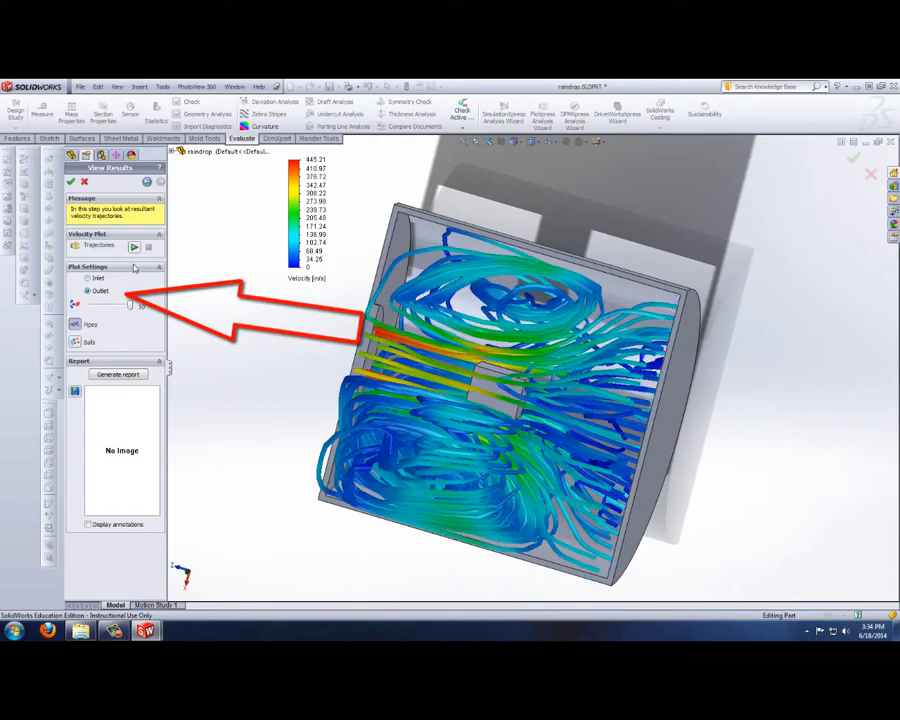
{"action": "left_click", "coordinate": [134, 246]}
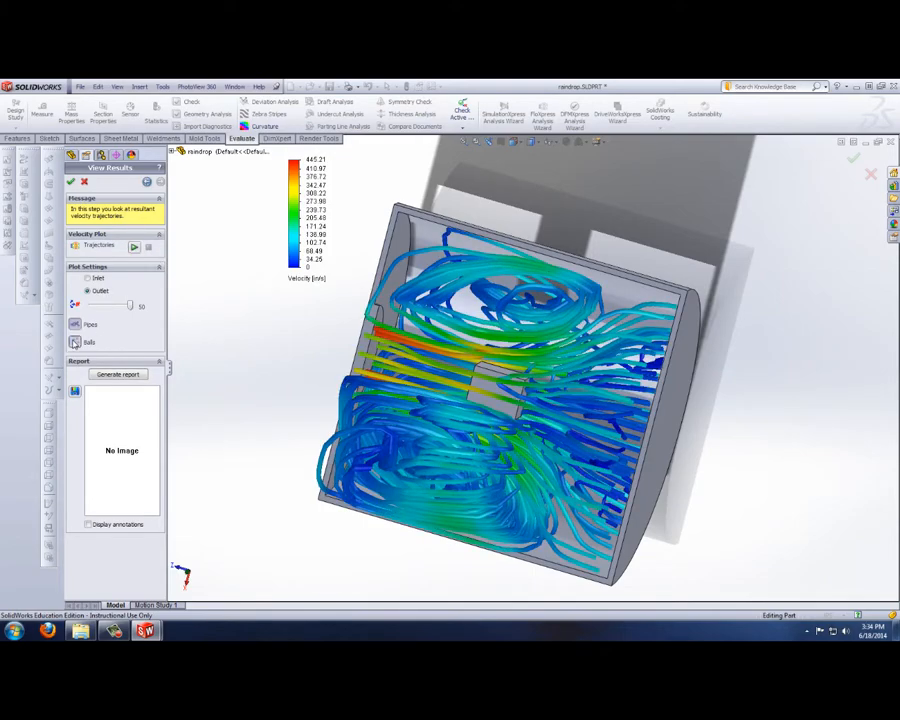
{"action": "left_click", "coordinate": [75, 342]}
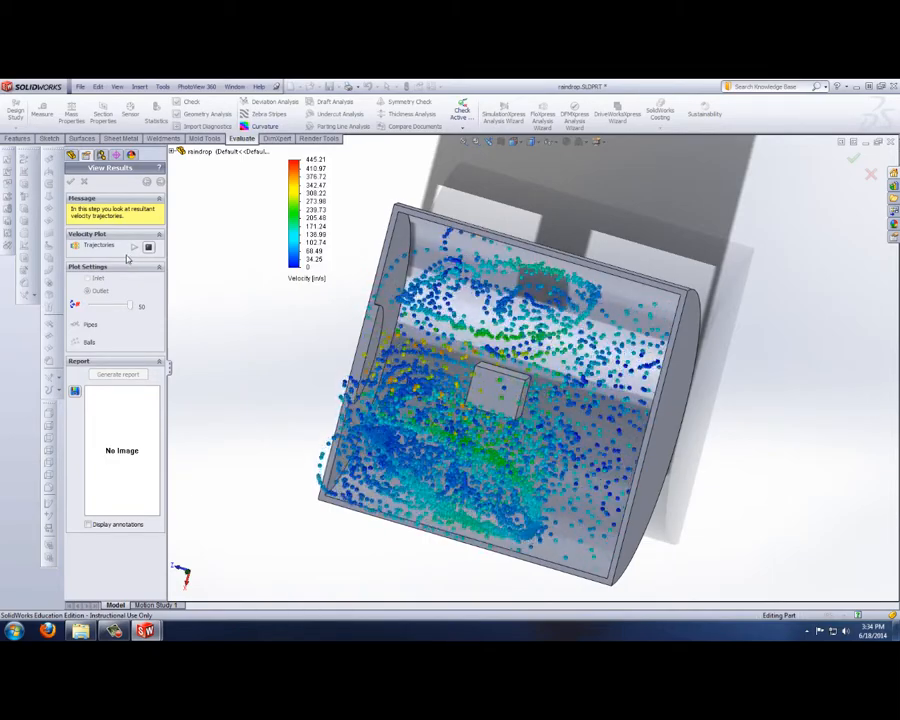
{"action": "left_click", "coordinate": [149, 248]}
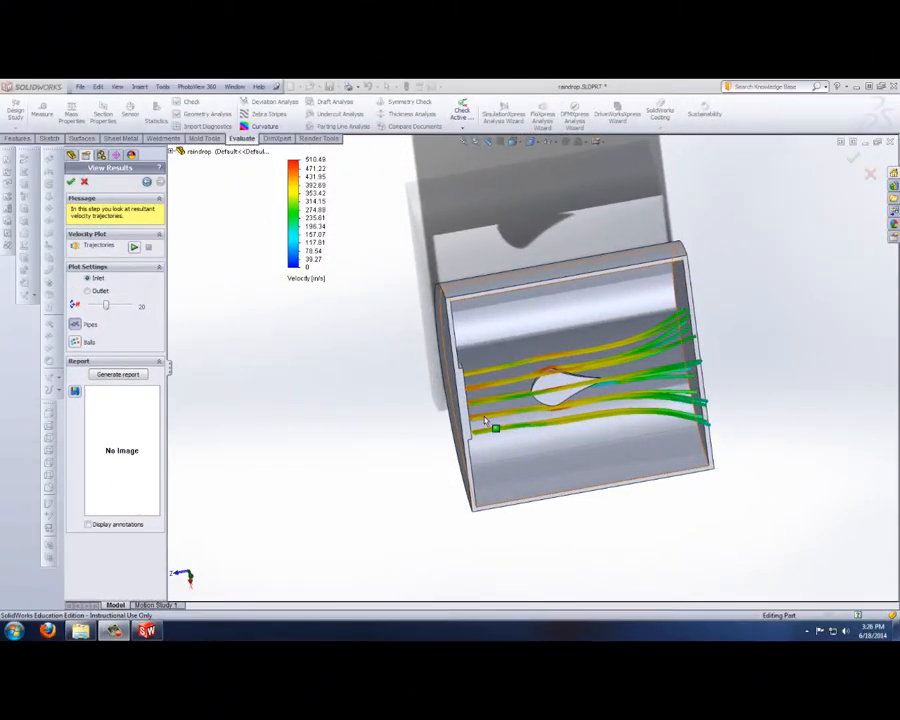
Step: Set the trajectory count to 50 on the part with the raindrop obstacle and examine the inlet pipes from different angles
{"action": "scroll", "coordinate": [555, 419], "scroll_direction": "down", "scroll_amount": 4}
{"action": "middle_click_drag", "start_coordinate": [587, 408], "coordinate": [565, 410]}
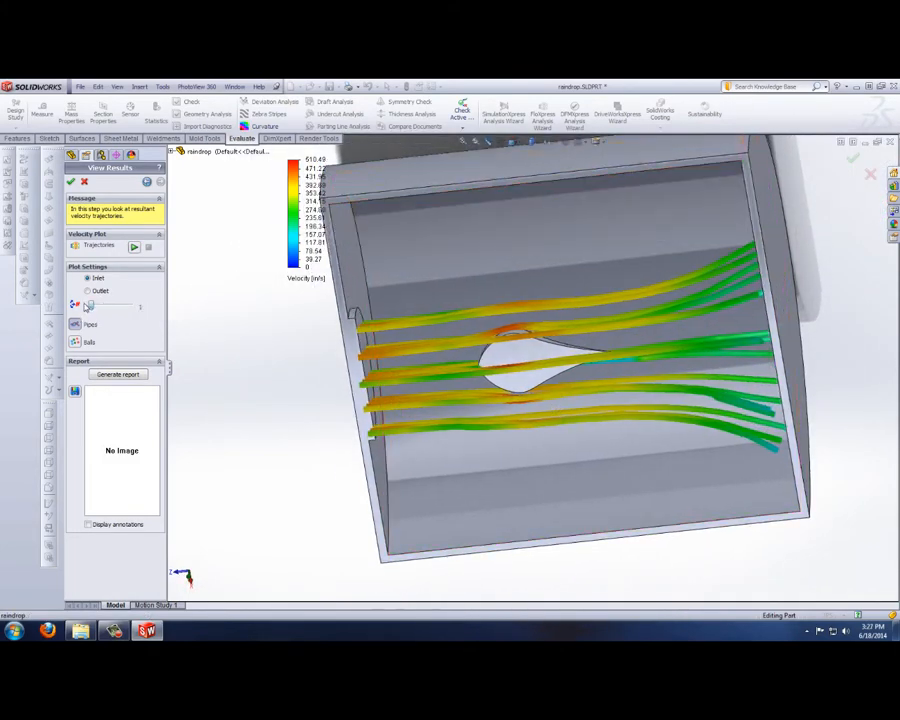
{"action": "middle_click_drag", "start_coordinate": [291, 405], "coordinate": [420, 262]}
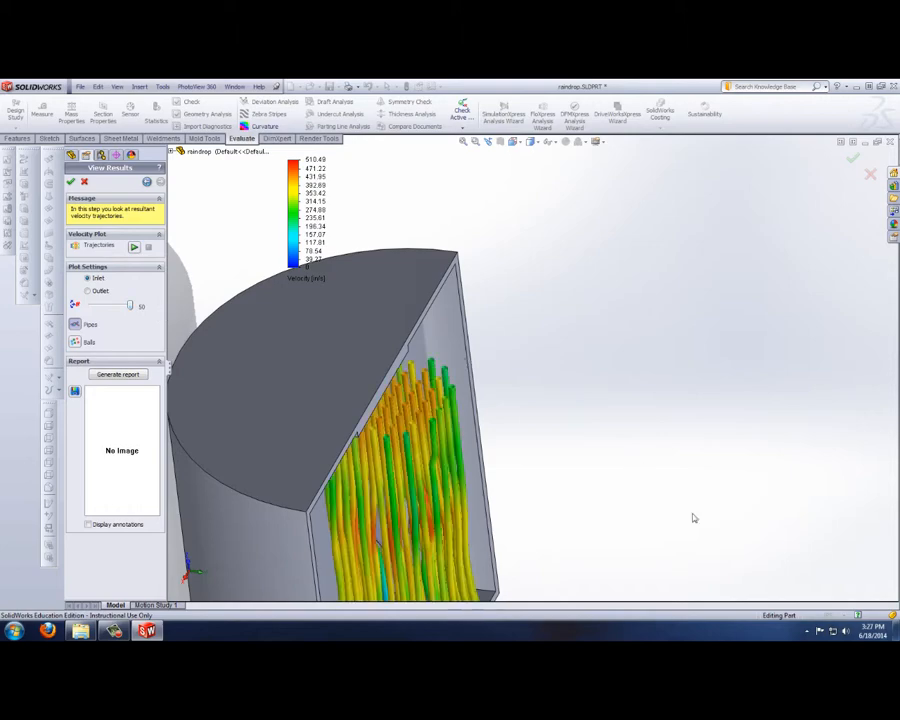
{"action": "middle_click_drag", "start_coordinate": [690, 514], "coordinate": [576, 540]}
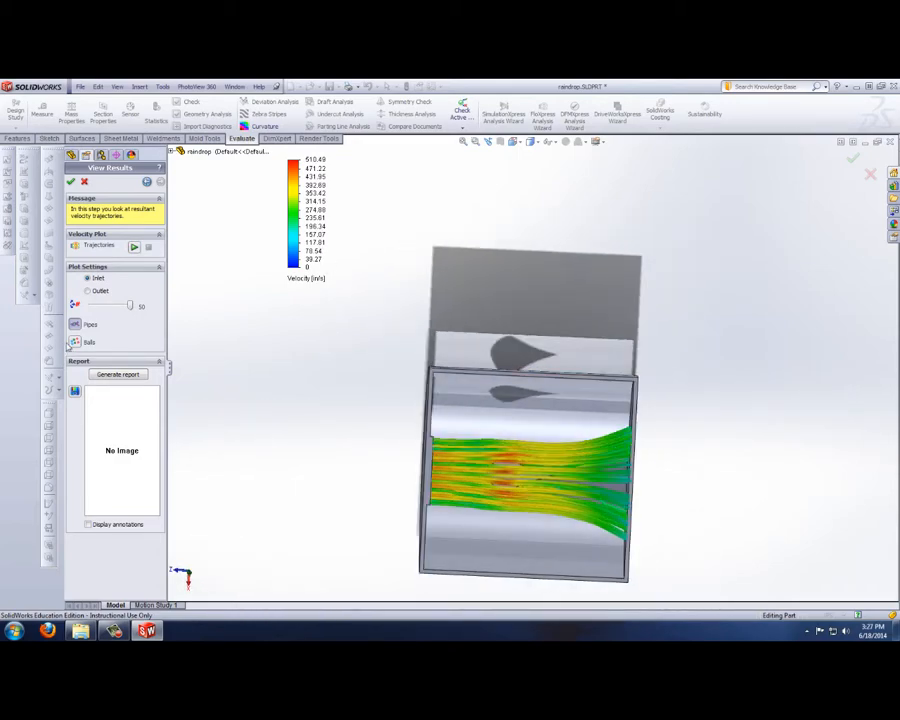
Step: Animate the inlet flow around the raindrop obstacle as balls, examine it up close and stop the animation
{"action": "left_click", "coordinate": [76, 342]}
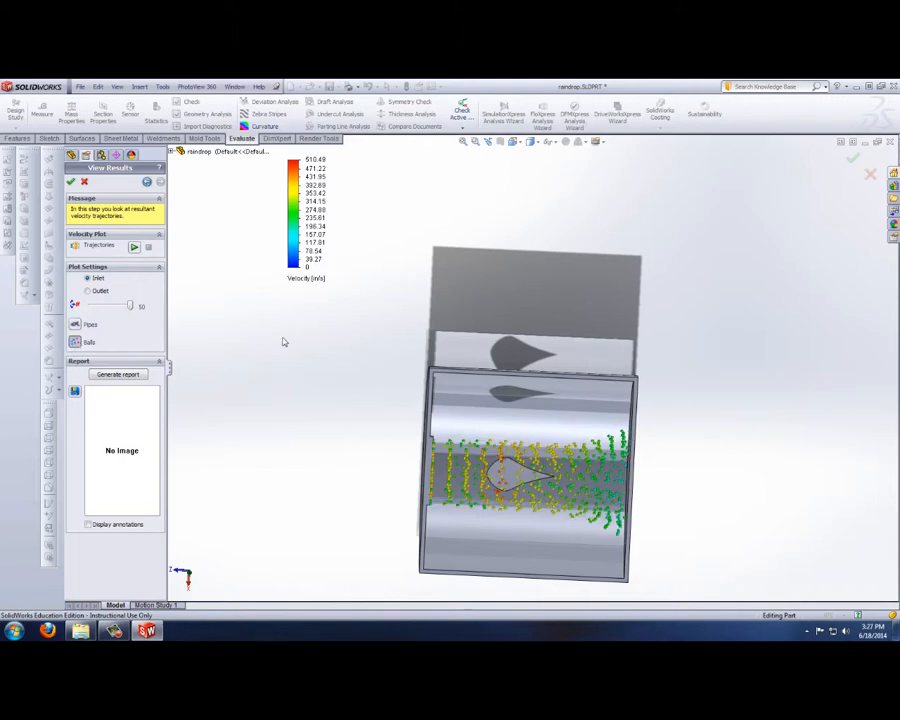
{"action": "left_click", "coordinate": [134, 247]}
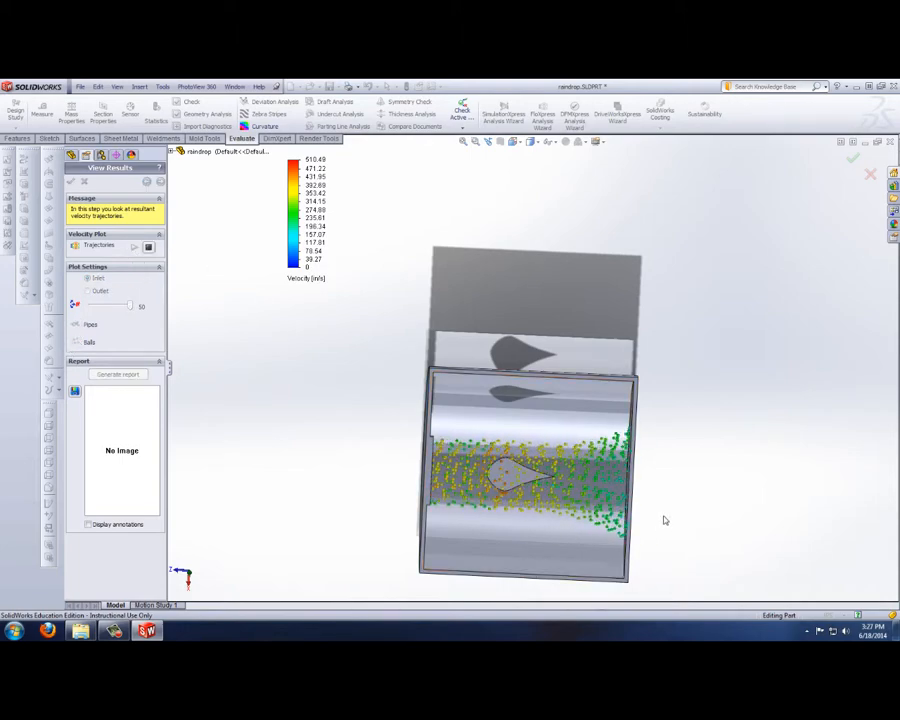
{"action": "scroll", "coordinate": [575, 514], "scroll_direction": "down", "scroll_amount": 4}
{"action": "middle_click_drag", "start_coordinate": [270, 418], "coordinate": [320, 425]}
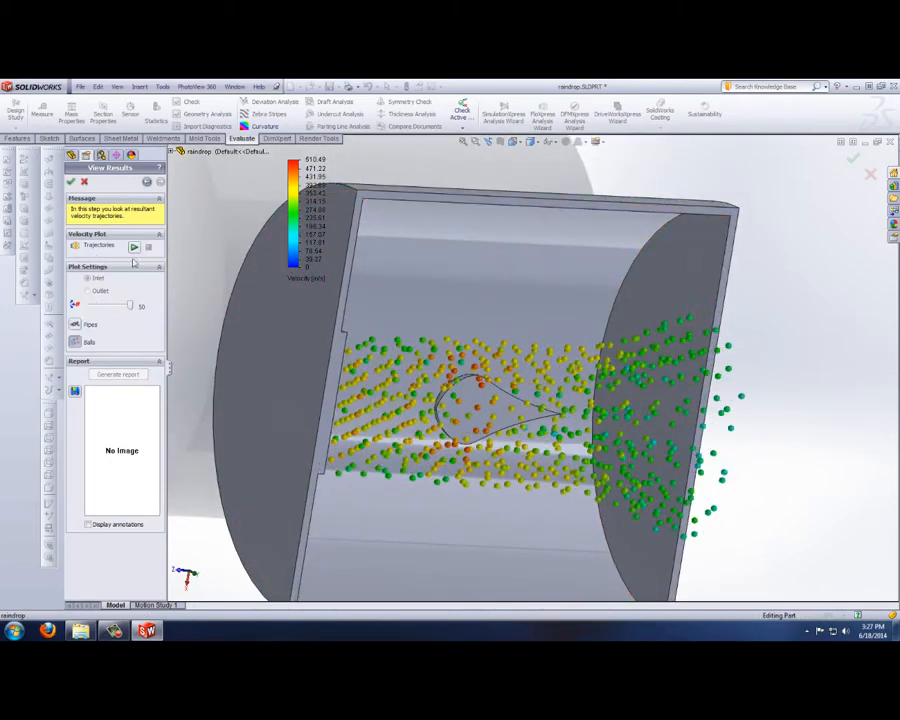
Step: Display the inlet trajectories around the raindrop as pipes, play their animation, examine the flow and stop it
{"action": "left_click", "coordinate": [134, 247]}
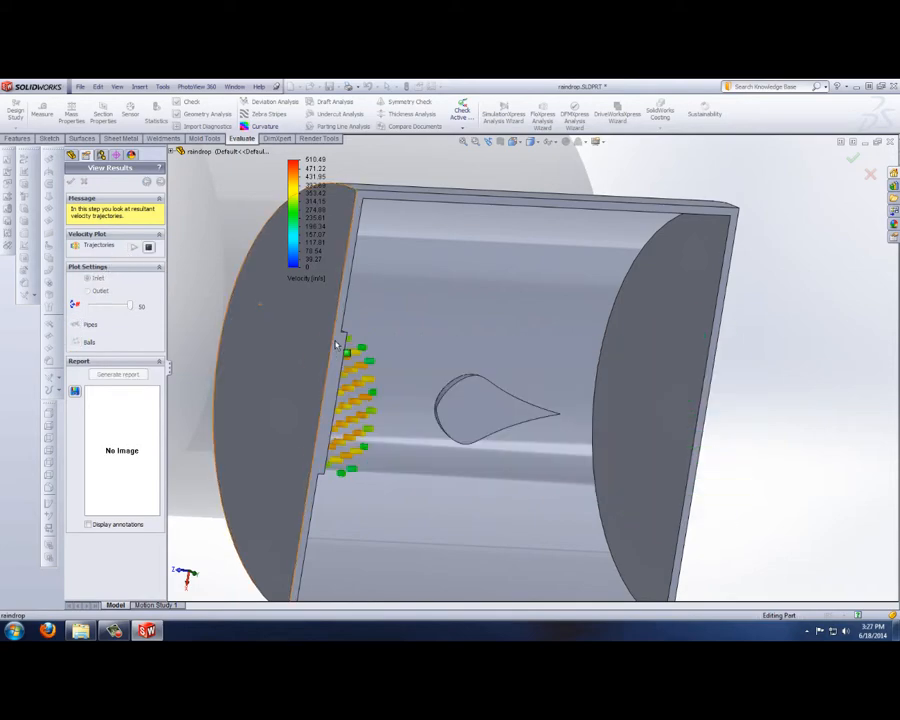
{"action": "middle_click_drag", "start_coordinate": [567, 476], "coordinate": [536, 476]}
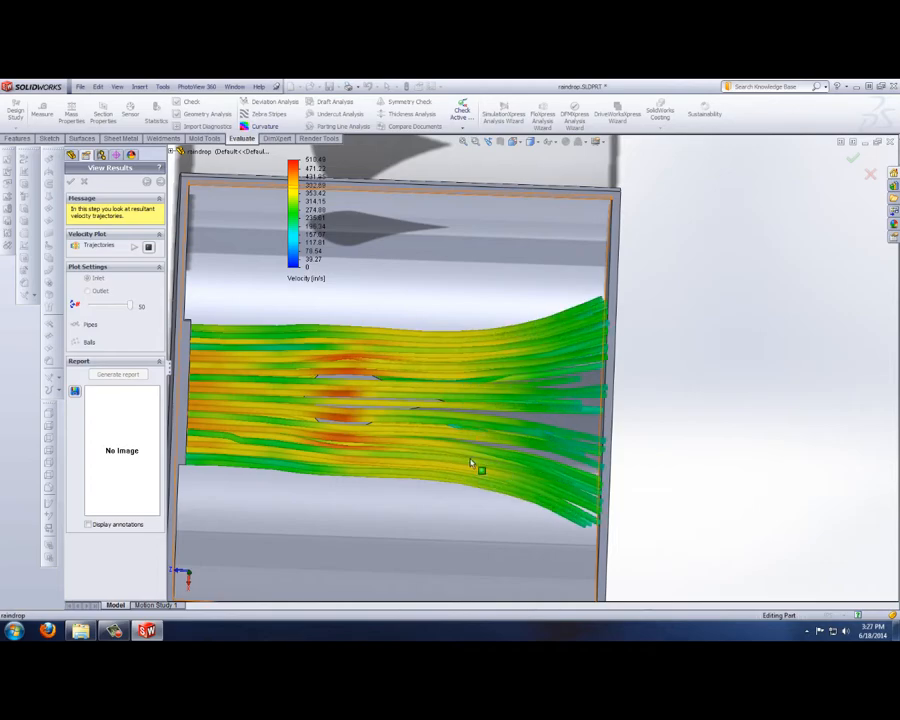
{"action": "left_click", "coordinate": [150, 246]}
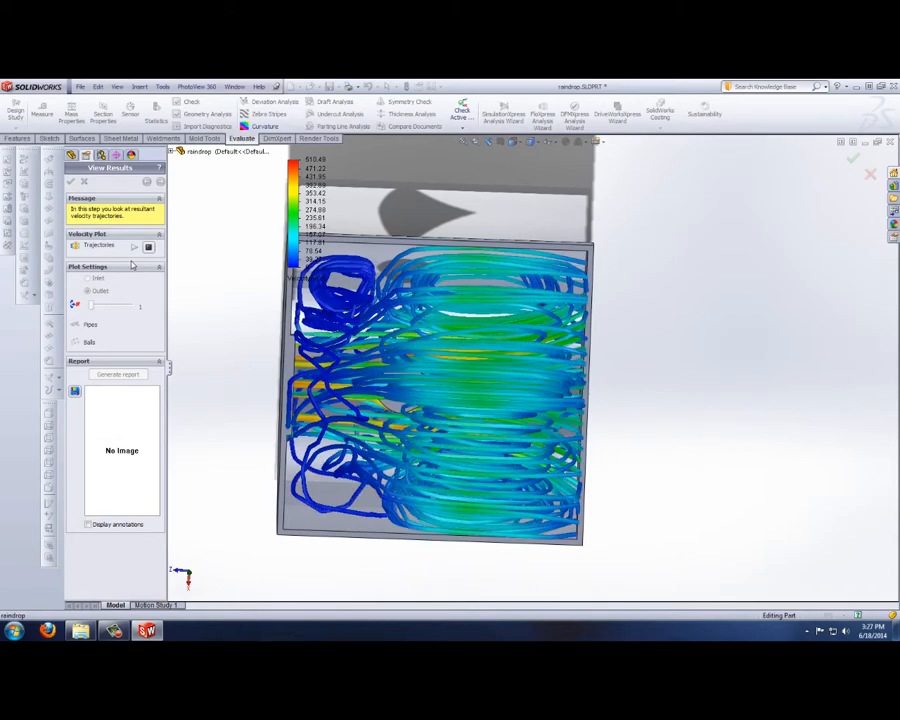
Step: Switch the raindrop's plot to the outlet with 50 trajectories and animate them as pipes
{"action": "left_click", "coordinate": [148, 248]}
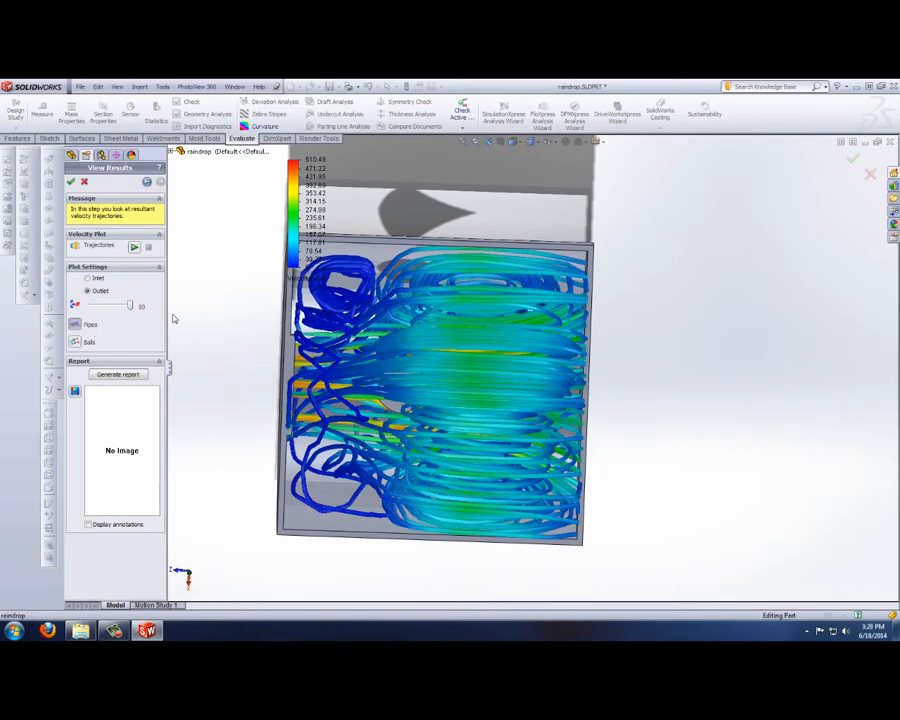
{"action": "left_click", "coordinate": [134, 248]}
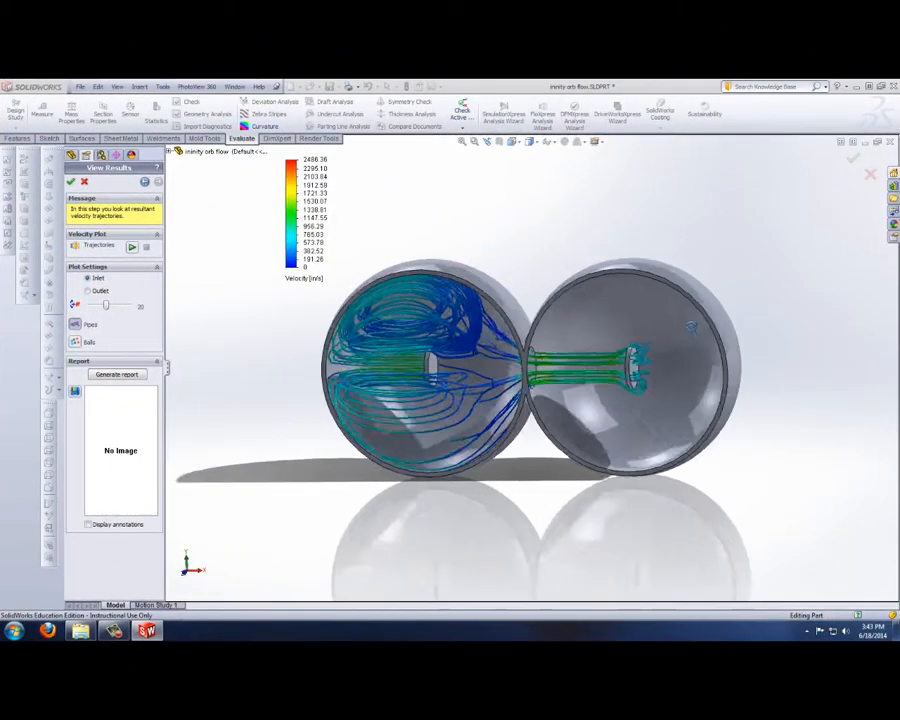
Step: Examine the inlet pipes in the double-sphere orb flow part and set the trajectory count to 50
{"action": "middle_click_drag", "start_coordinate": [691, 327], "coordinate": [733, 368]}
{"action": "scroll", "coordinate": [733, 371], "scroll_direction": "down", "scroll_amount": 2}
{"action": "scroll", "coordinate": [352, 444], "scroll_direction": "up", "scroll_amount": 2}
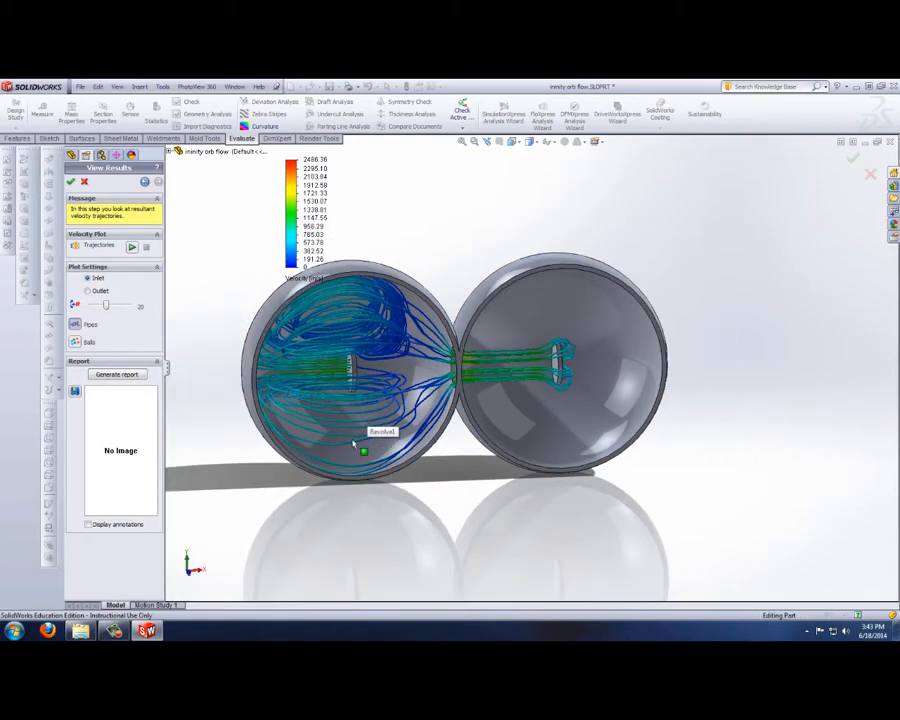
{"action": "scroll", "coordinate": [259, 460], "scroll_direction": "down", "scroll_amount": 2}
{"action": "mouse_move", "coordinate": [328, 460]}
{"action": "middle_mouse_down"}
{"action": "mouse_move", "coordinate": [259, 447]}
{"action": "mouse_move", "coordinate": [408, 460]}
{"action": "mouse_move", "coordinate": [316, 441]}
{"action": "mouse_move", "coordinate": [324, 441]}
{"action": "middle_mouse_up"}
{"action": "scroll", "coordinate": [315, 435], "scroll_direction": "up", "scroll_amount": 1}
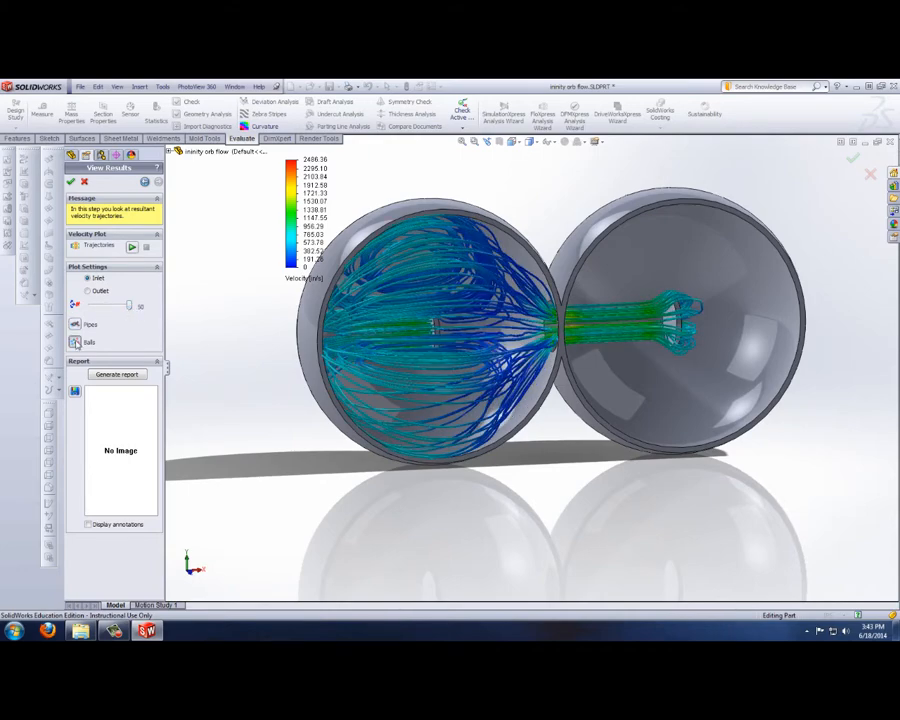
Step: Animate the inlet flow through the two spheres as balls and as pipes, stopping each animation
{"action": "left_click", "coordinate": [75, 341]}
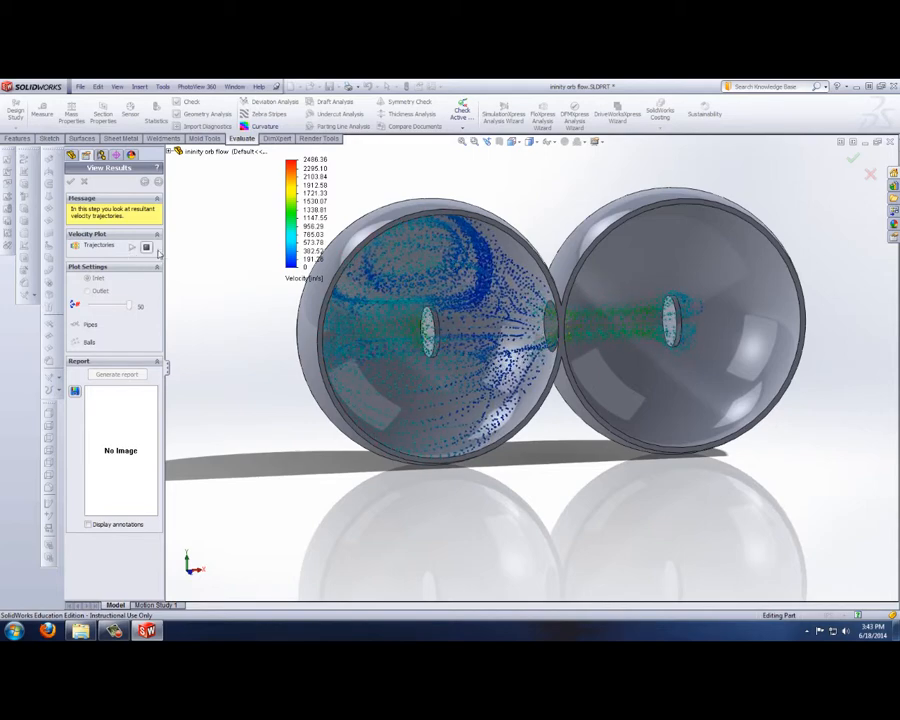
{"action": "left_click", "coordinate": [146, 247]}
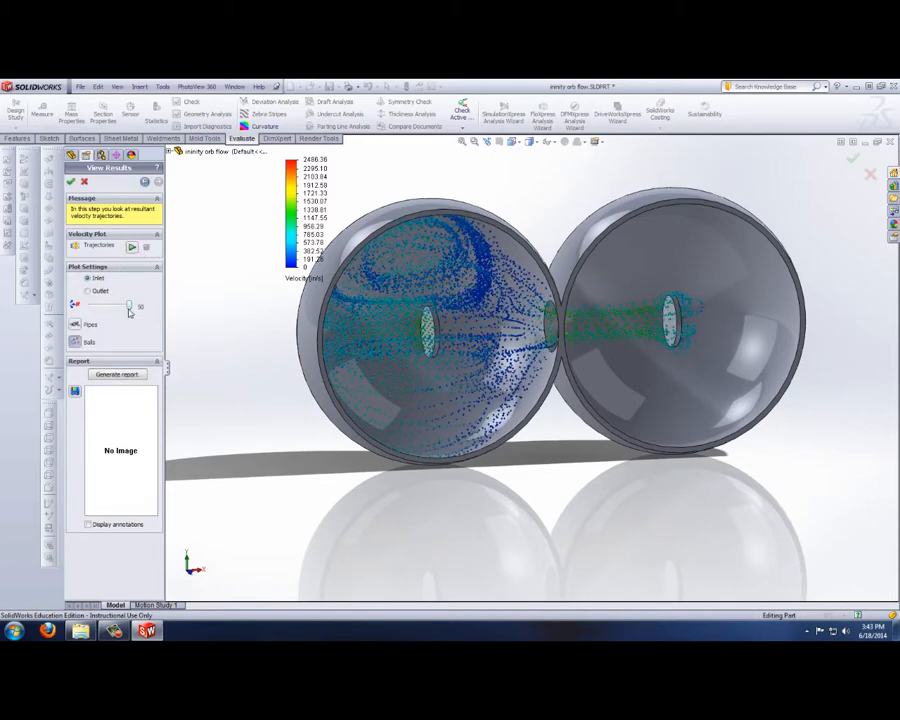
{"action": "left_click", "coordinate": [133, 247]}
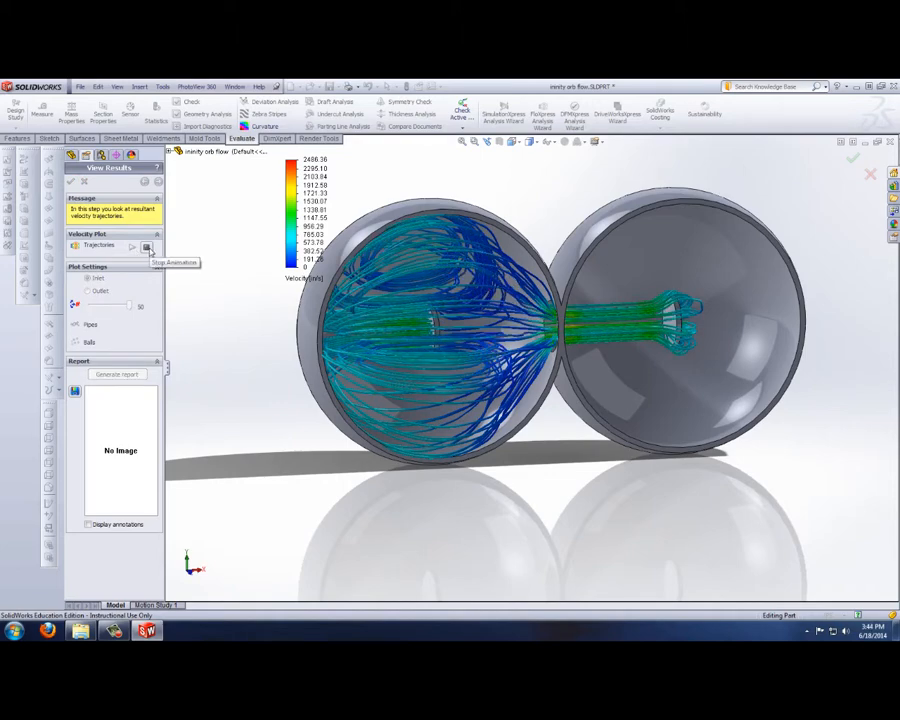
{"action": "left_click", "coordinate": [147, 248]}
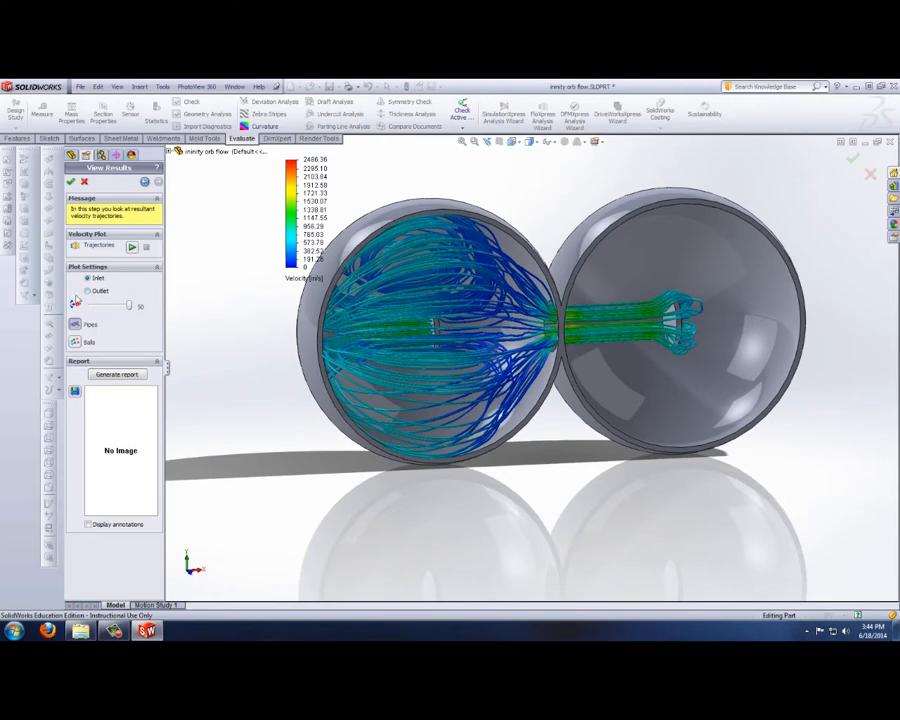
Step: Switch the double-sphere plot to the outlet and play and stop the trajectory animation as pipes and as balls
{"action": "left_click", "coordinate": [88, 290]}
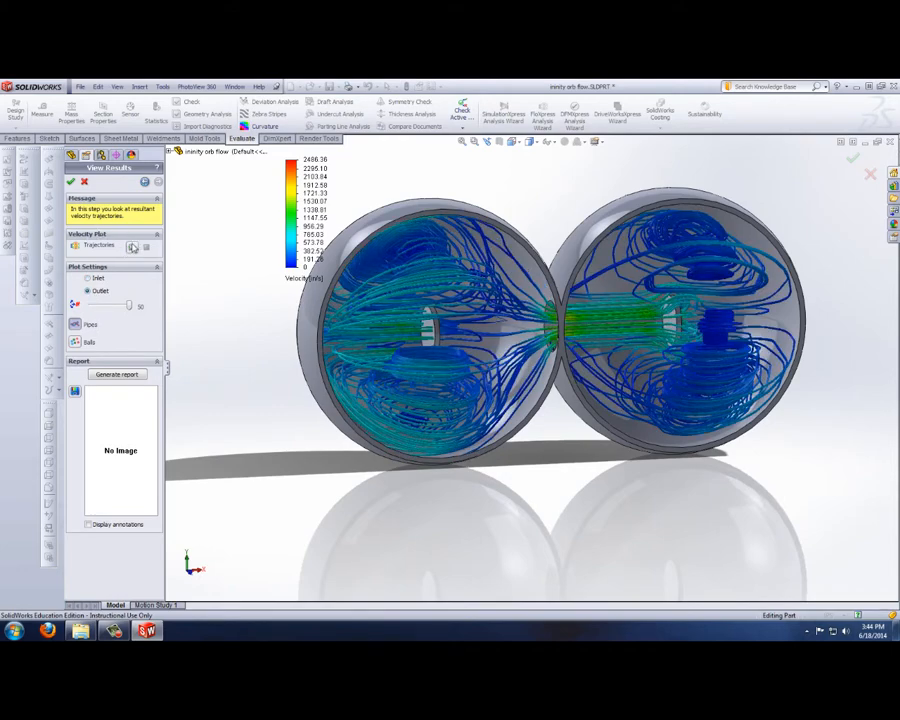
{"action": "left_click", "coordinate": [132, 247]}
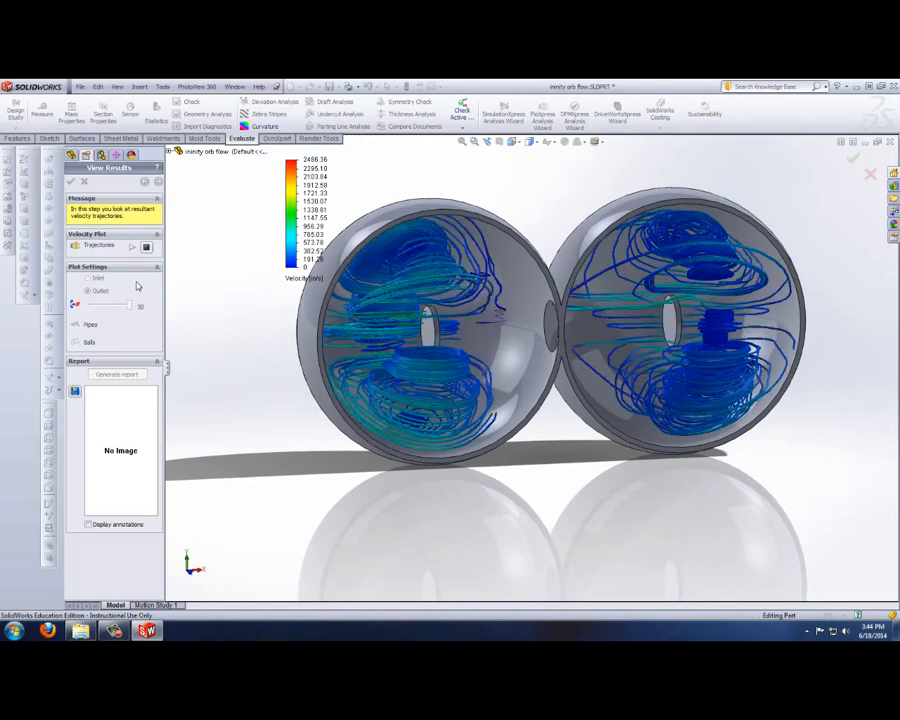
{"action": "left_click", "coordinate": [146, 249]}
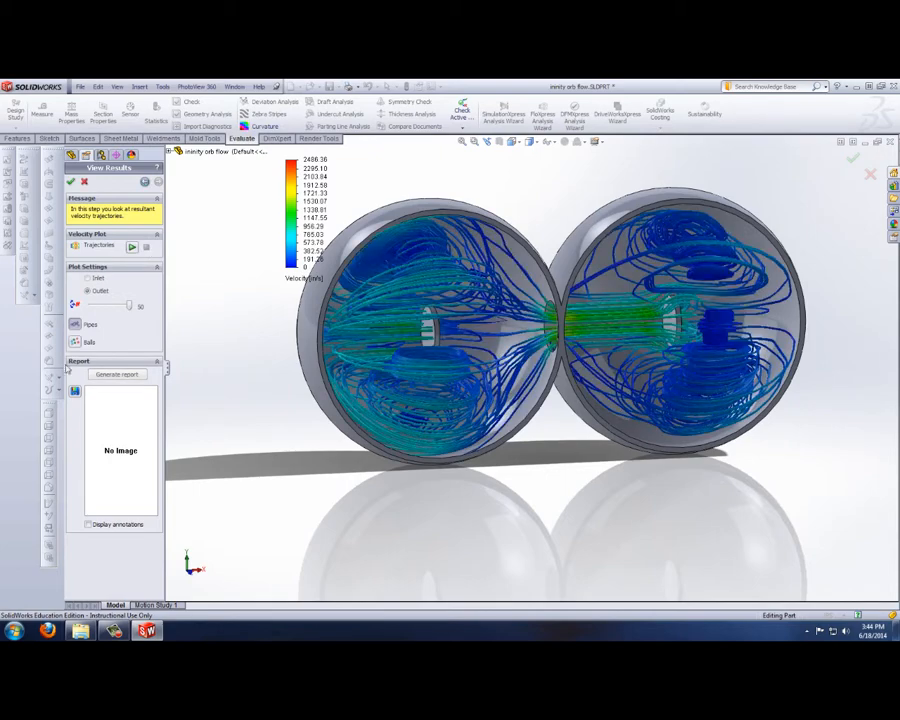
{"action": "left_click", "coordinate": [131, 248]}
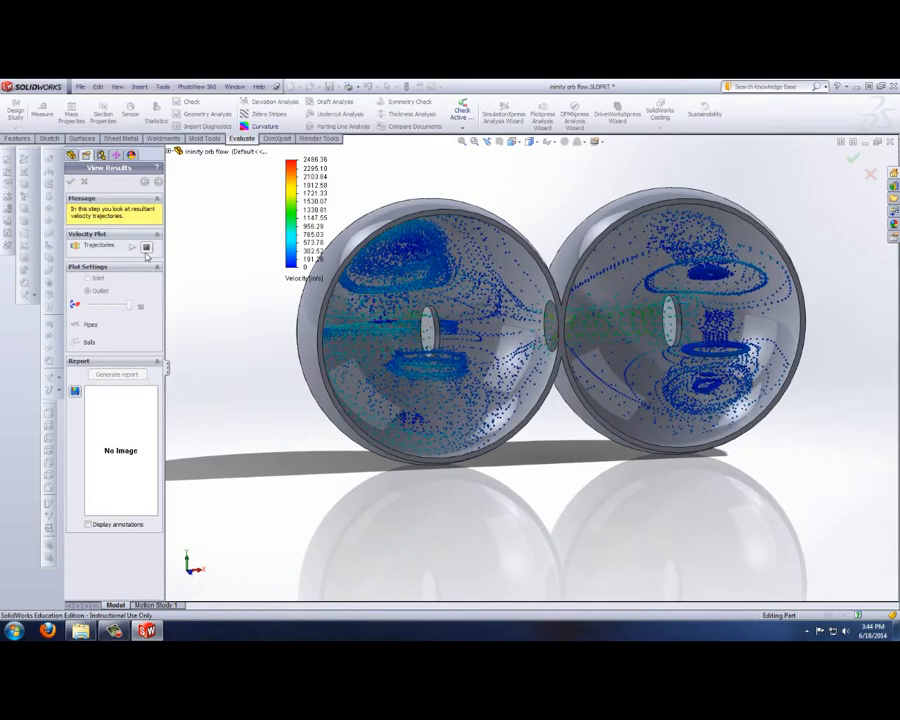
{"action": "left_click", "coordinate": [146, 251]}
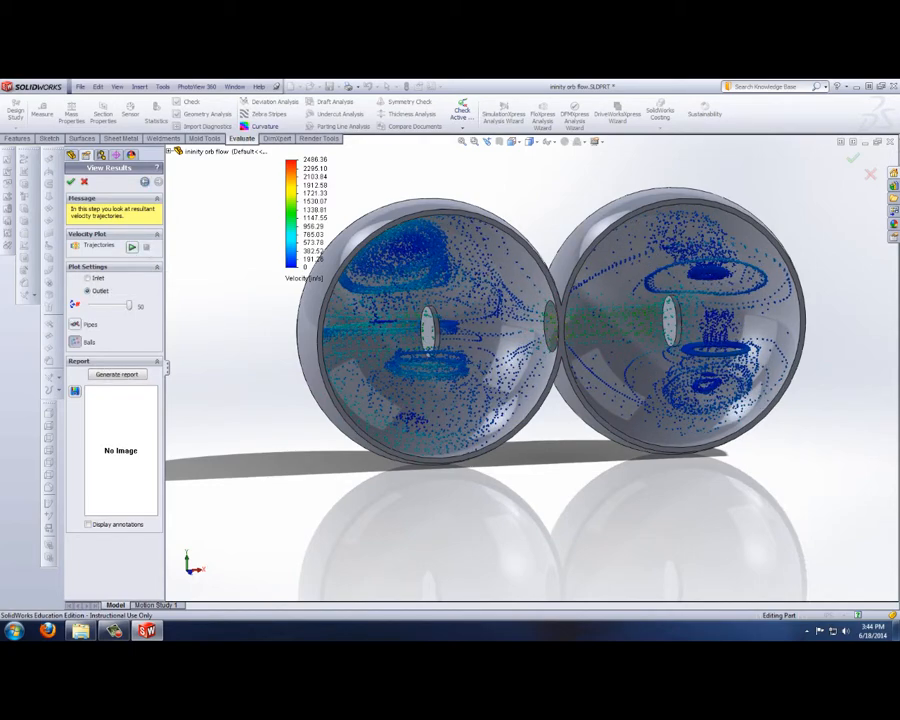